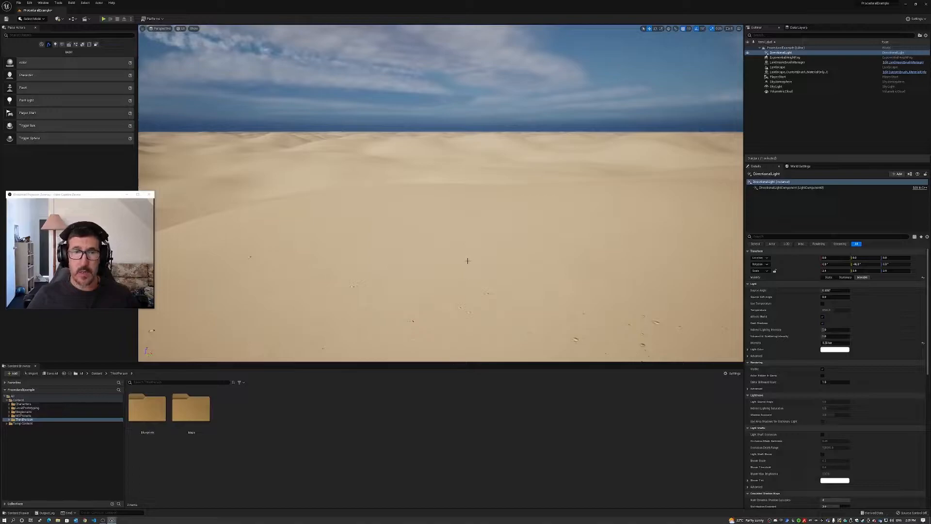
Fly around the desert landscape and examine the sand dunes from several angles
right_click_drag(483, 266, 627, 145)
left_click(728, 29)
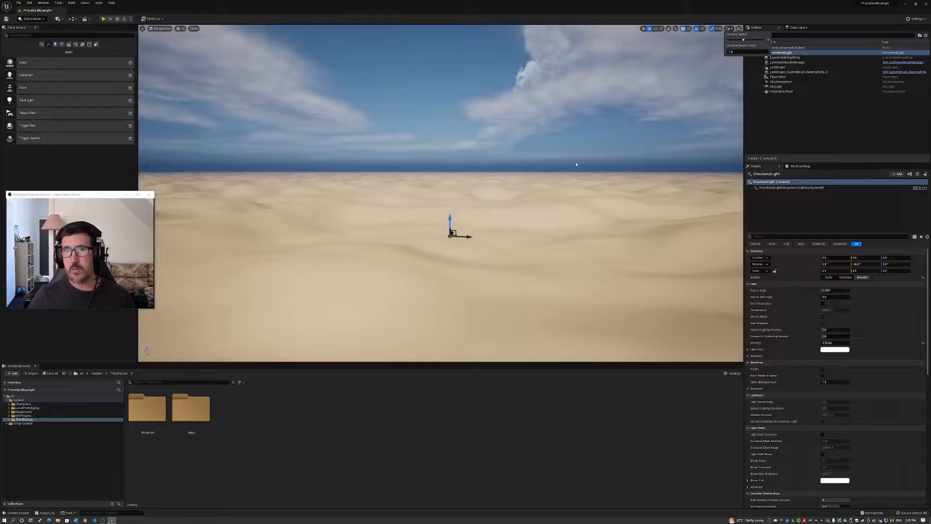
right_click_drag(582, 184, 255, 224)
key("w")
key("s")
key("s")
key("w")
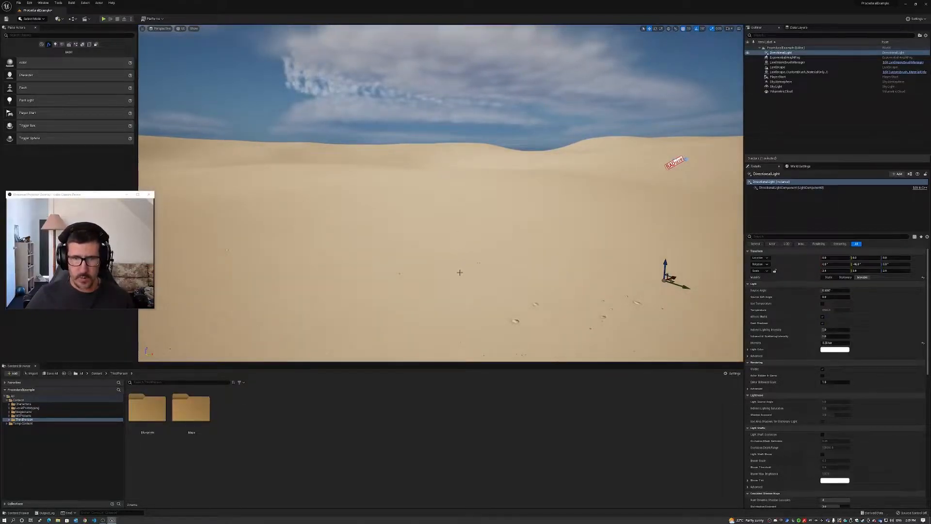
right_click_drag(495, 218, 500, 295)
key("a")
key("s")
key("w")
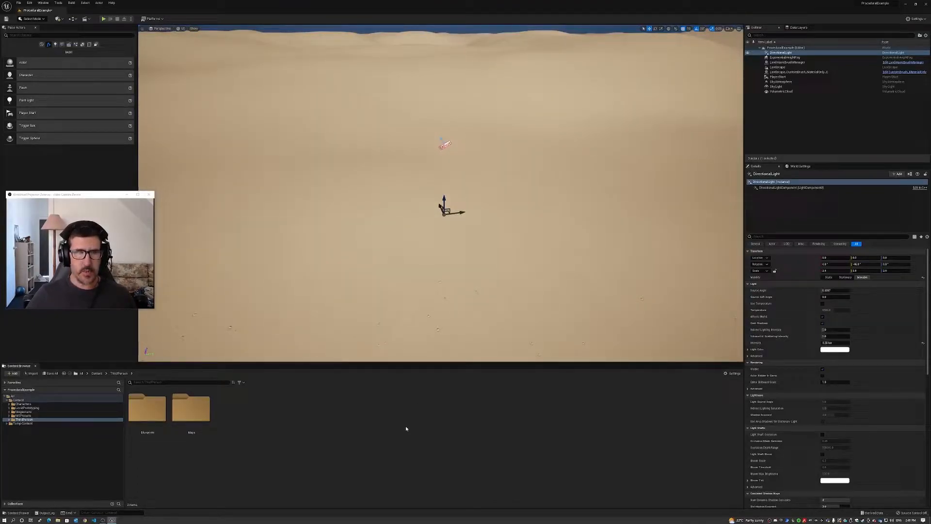
Switch the editor to Foliage mode, compare the Single and Paint tools, and leave Paint active
left_click(31, 18)
left_click(39, 37)
left_click(86, 195)
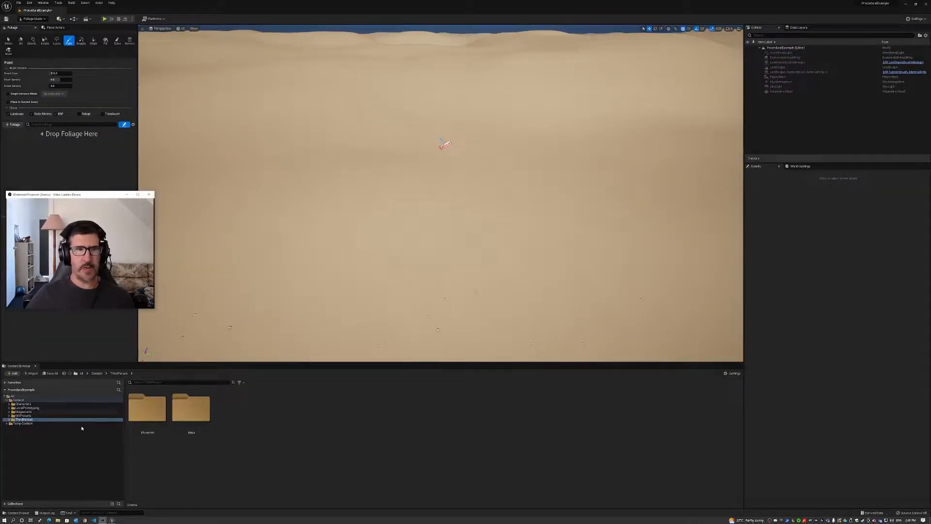
left_click(293, 453)
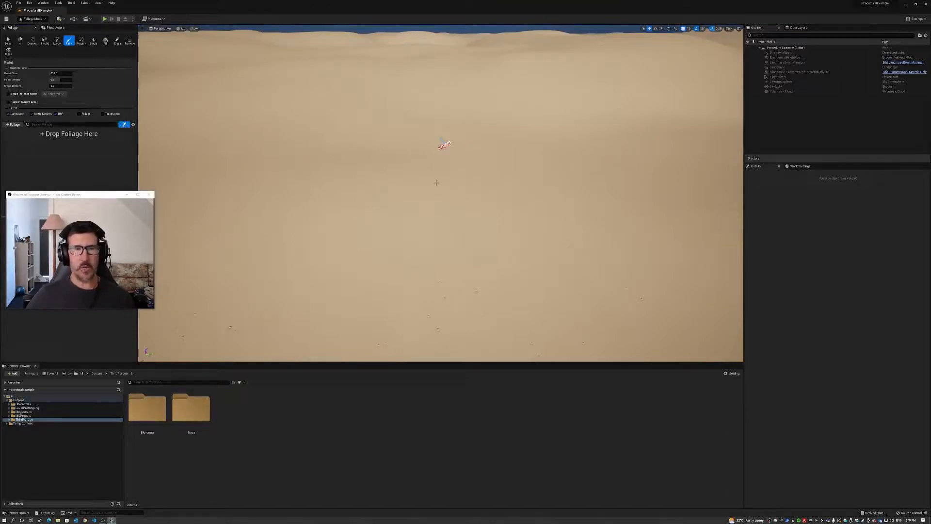
left_click(93, 41)
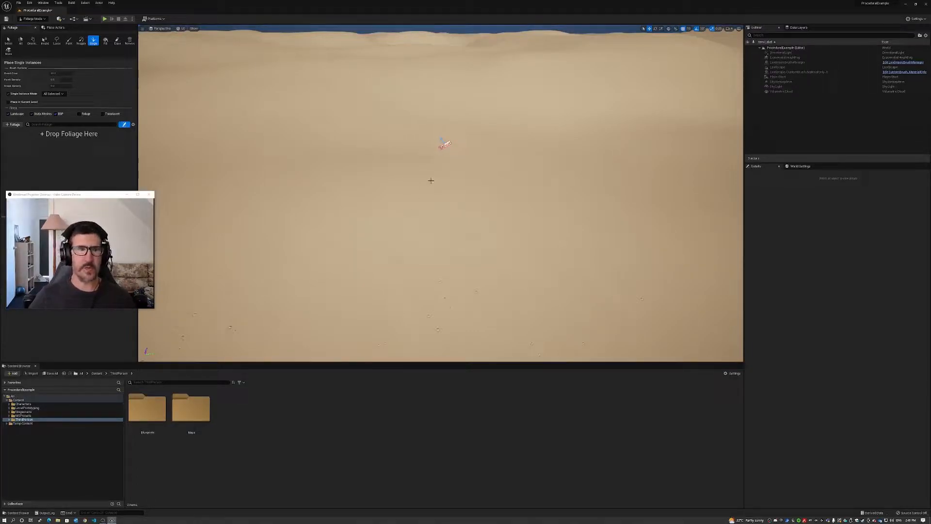
left_click(69, 40)
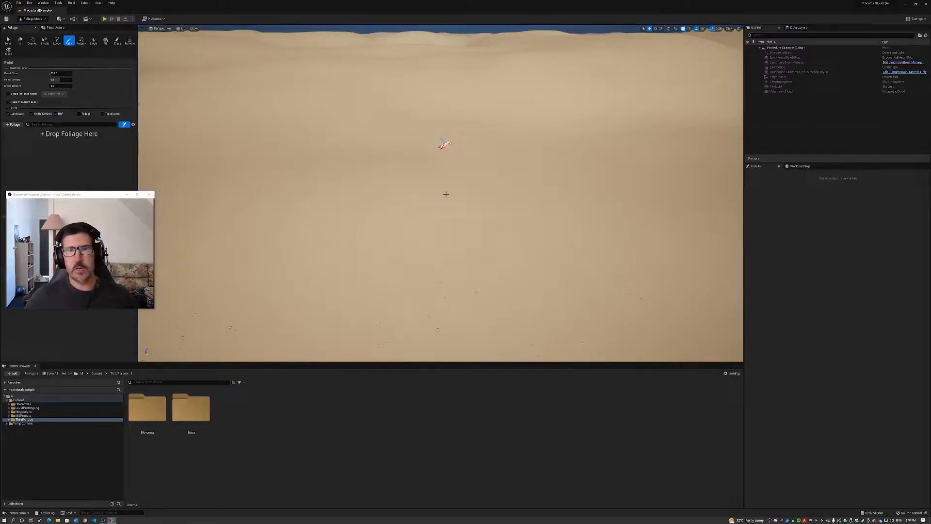
right_click_drag(446, 194, 440, 163)
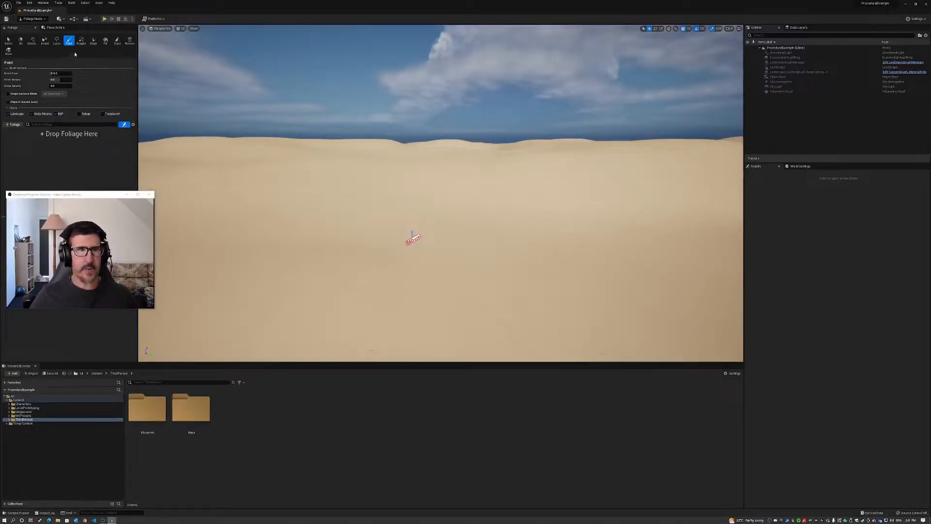
Check which foliage asset types can be created in the ThirdPerson folder
left_click(31, 3)
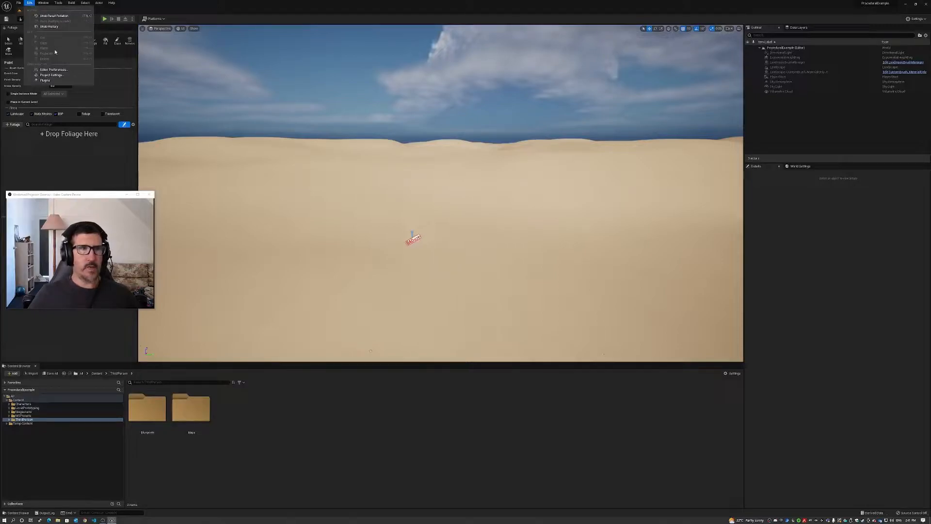
left_click(58, 70)
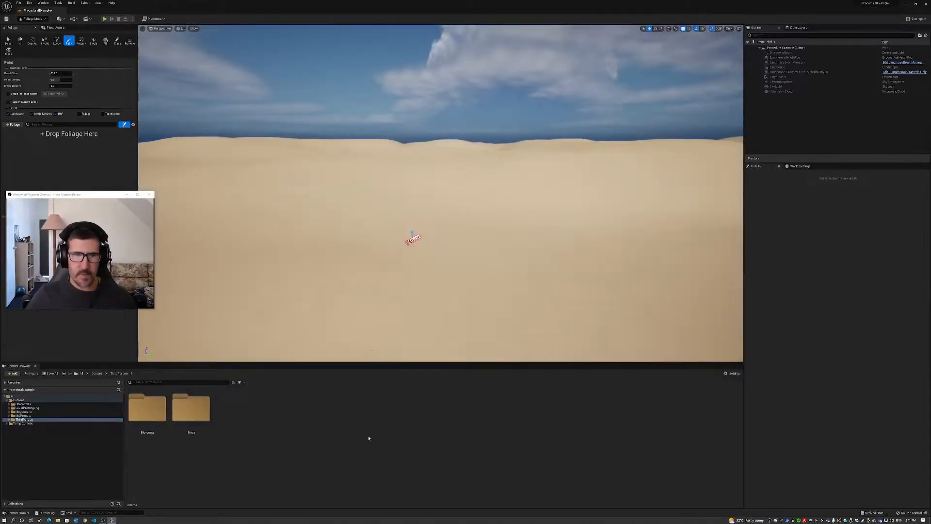
right_click(369, 437)
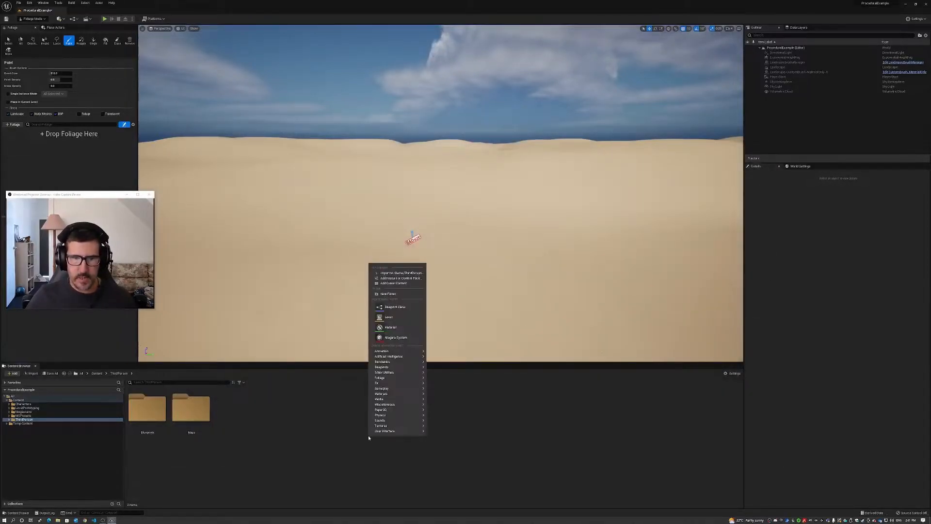
mouse_move(397, 379)
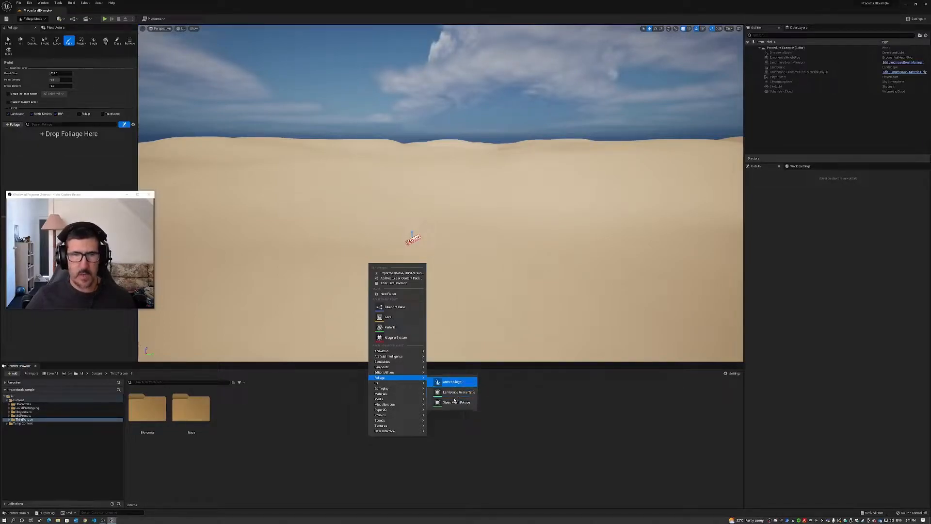
left_click(316, 406)
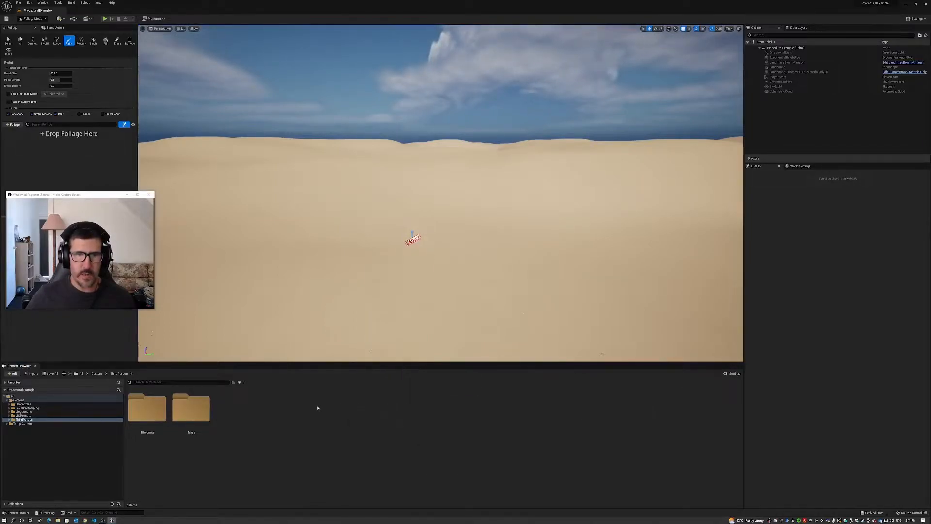
Find the Foliage settings in the Editor Preferences and enable the experimental Procedural Foliage option
left_click(44, 3)
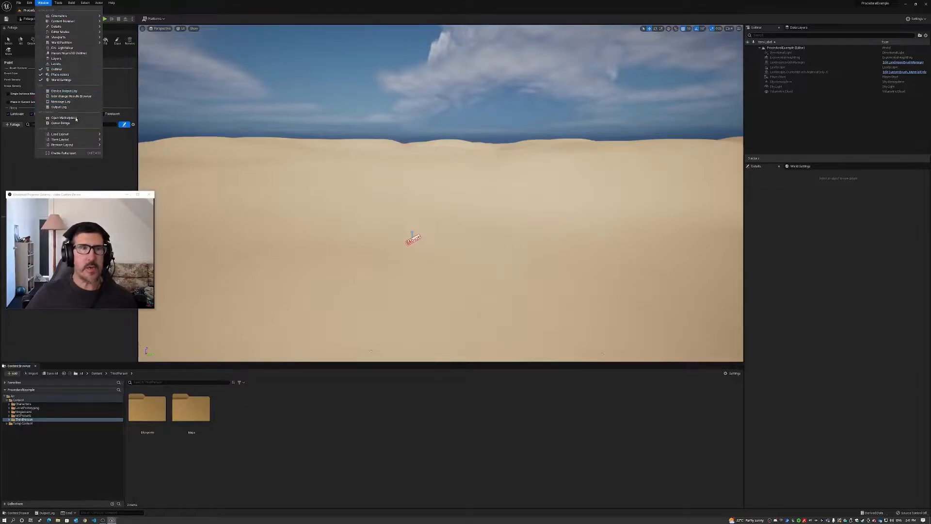
left_click(29, 3)
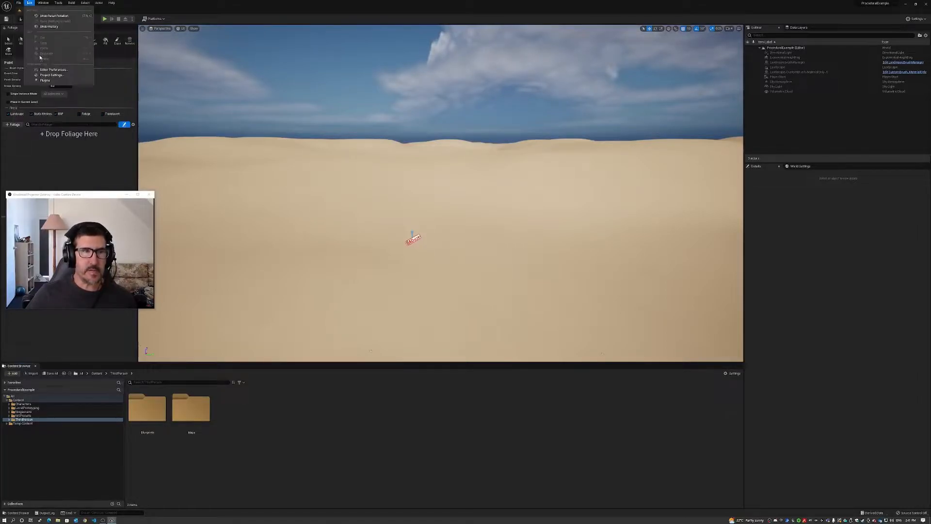
left_click(40, 69)
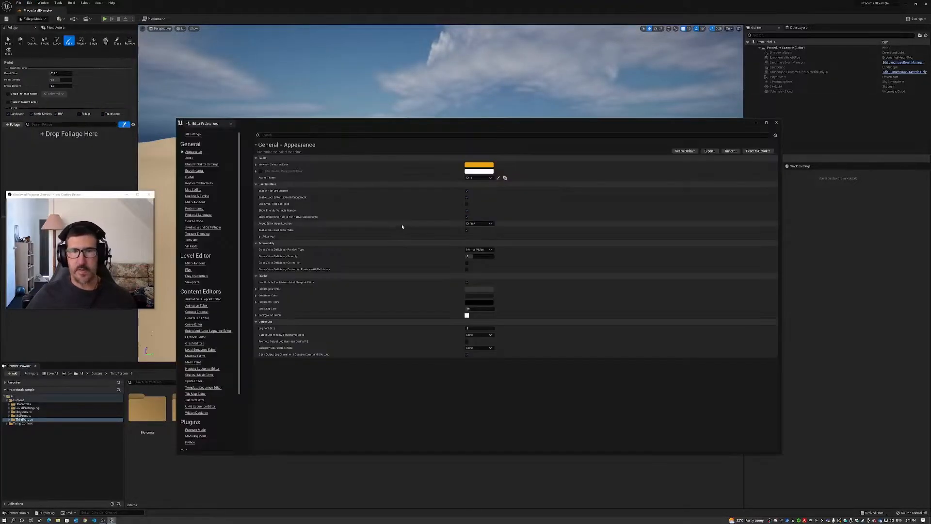
type("Foliage")
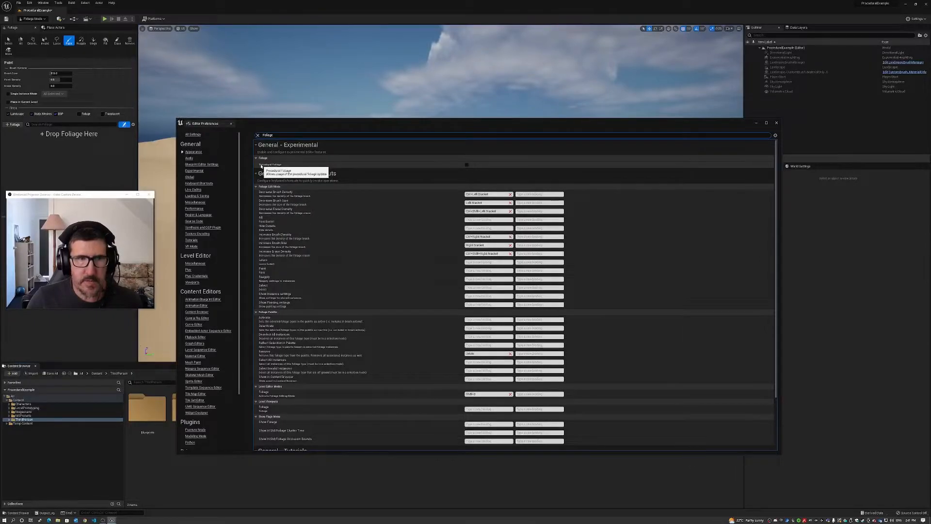
left_click(467, 164)
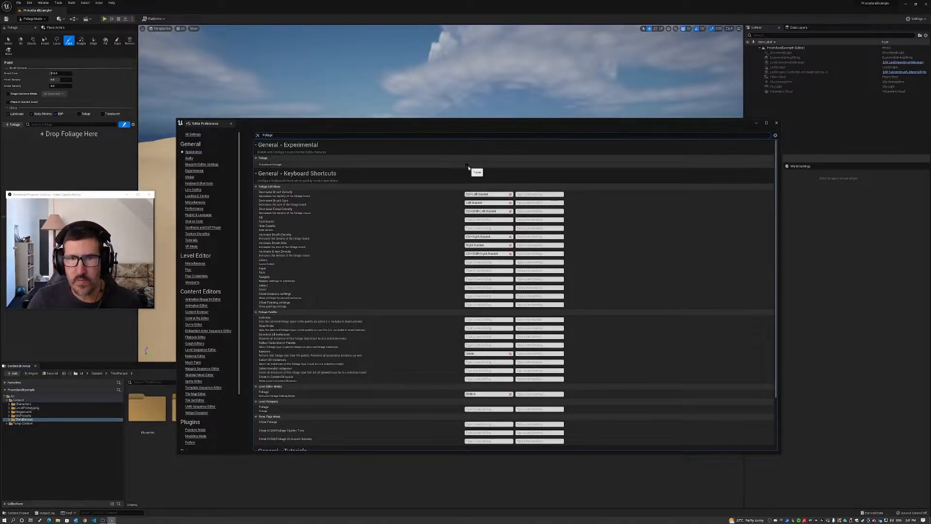
left_click(776, 124)
Create a Procedural Foliage Spawner asset in the ThirdPerson folder, keeping its default name
right_click(339, 455)
mouse_move(369, 396)
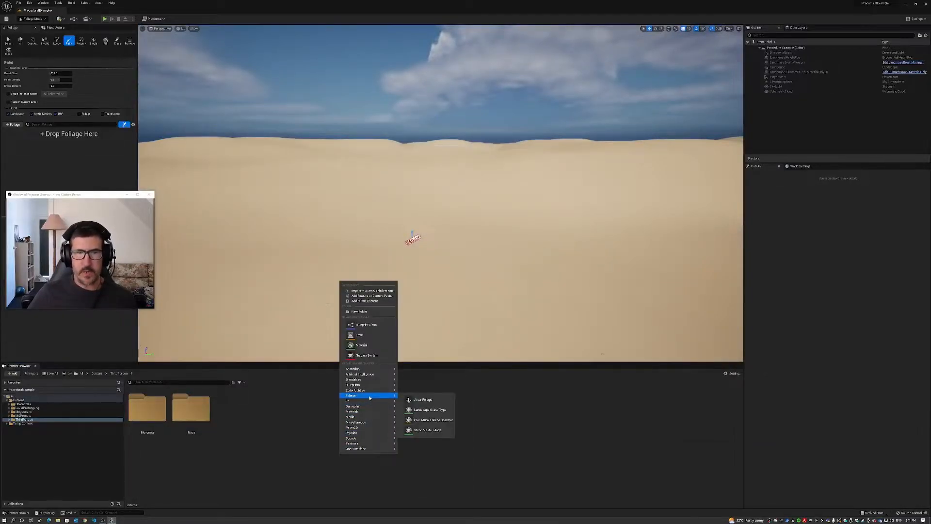
left_click(430, 420)
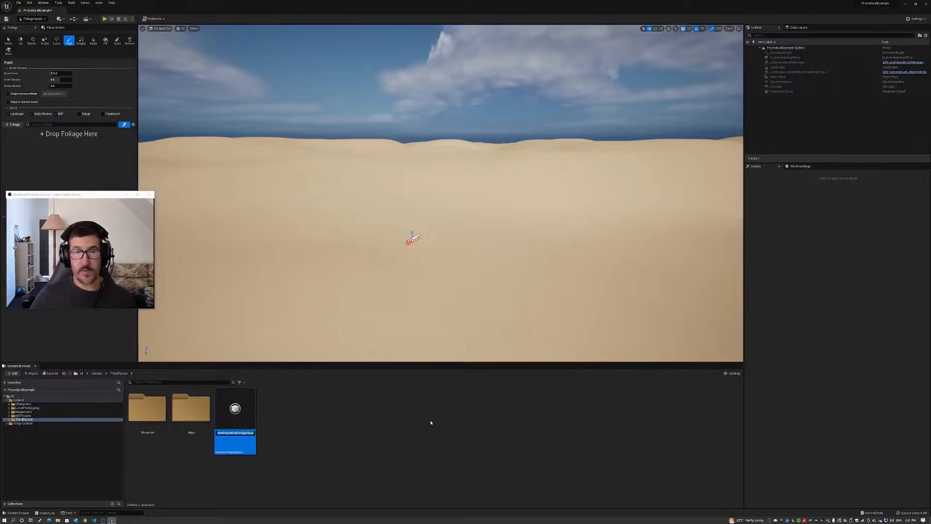
key("Return")
Move the new foliage spawner asset from the ThirdPerson folder to the Content folder
right_click(248, 417)
key("Escape")
left_click_drag(238, 421, 26, 401)
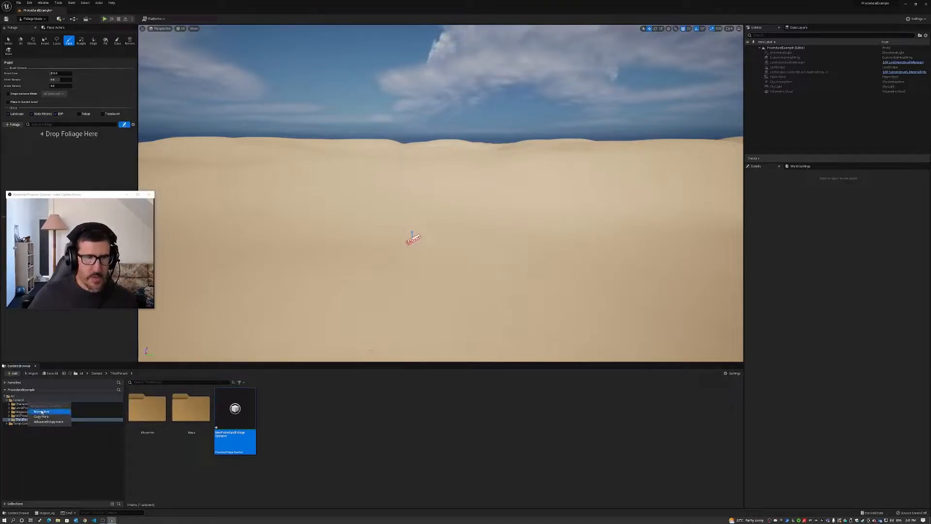
left_click(41, 412)
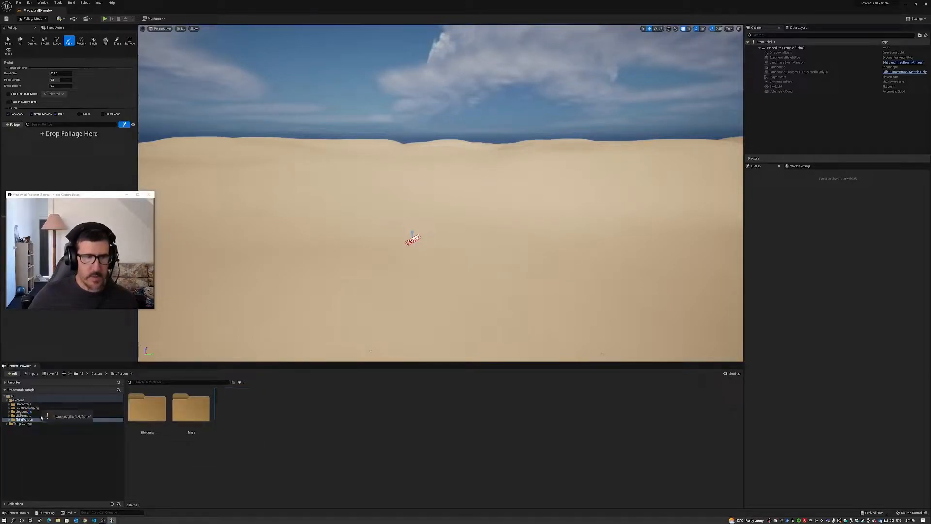
Show the Content folder's assets and save the ProceduralExample level
left_click(20, 400)
left_click(411, 416)
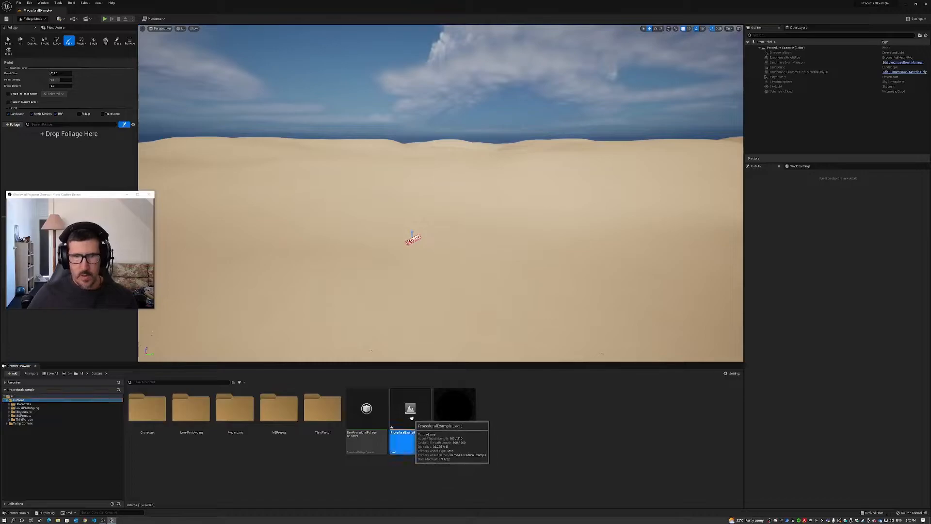
key("ctrl+s")
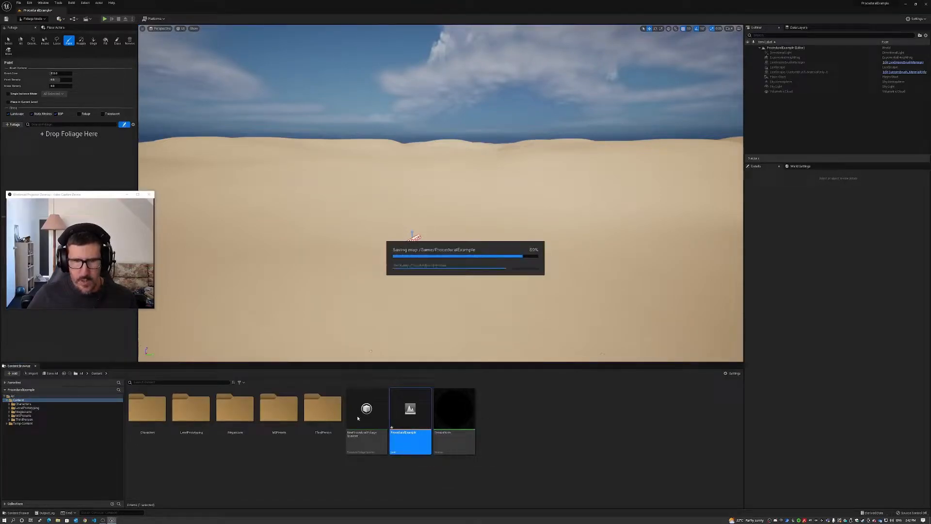
Rename the procedural foliage spawner asset as RockSpawner
right_click(365, 415)
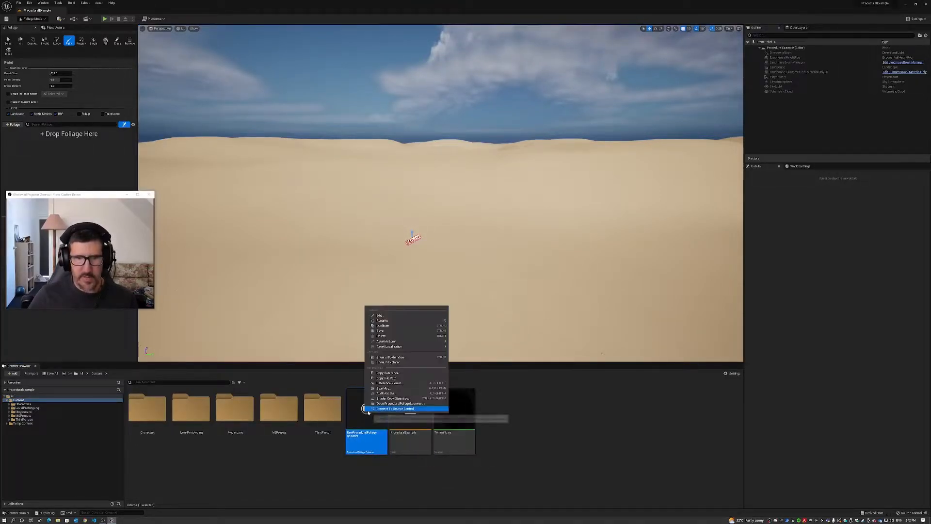
left_click(404, 320)
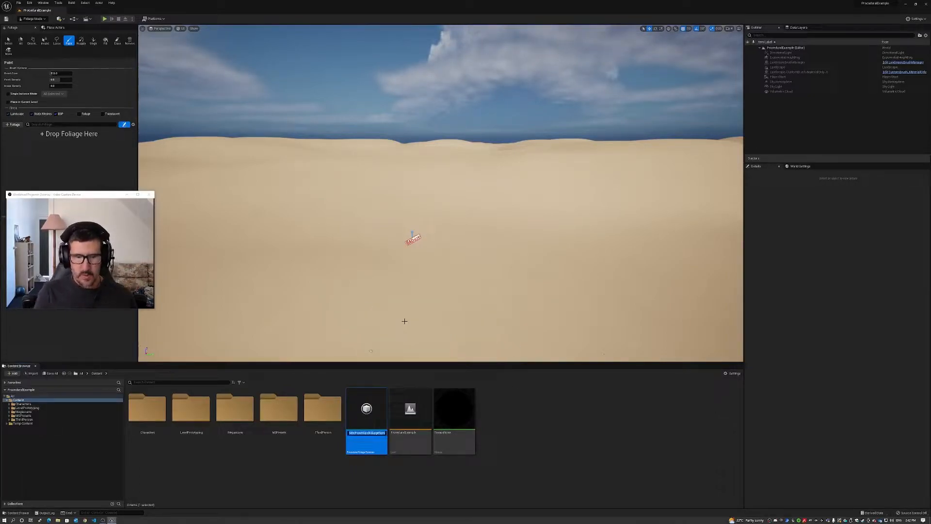
type("Rock")
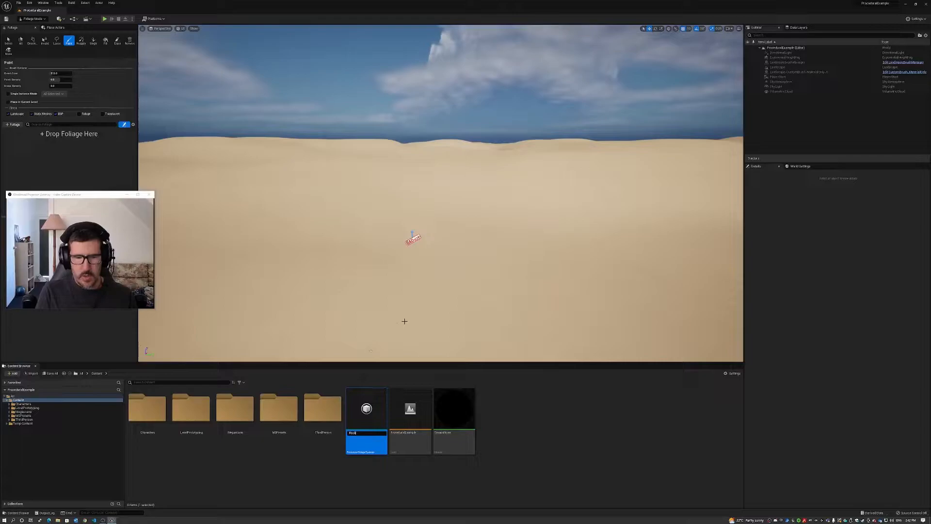
key("Return")
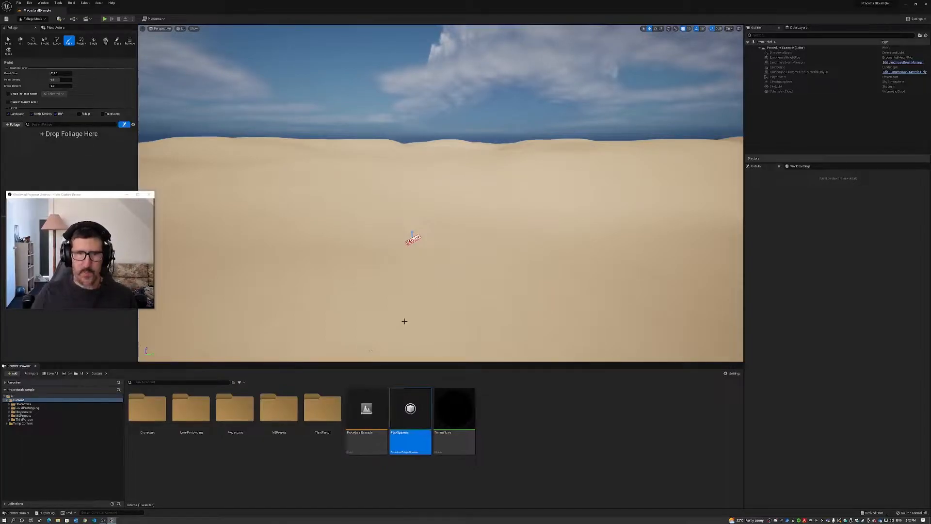
Open the RockSpawner asset in its own editor window and place the window over the viewport
double_click(410, 408)
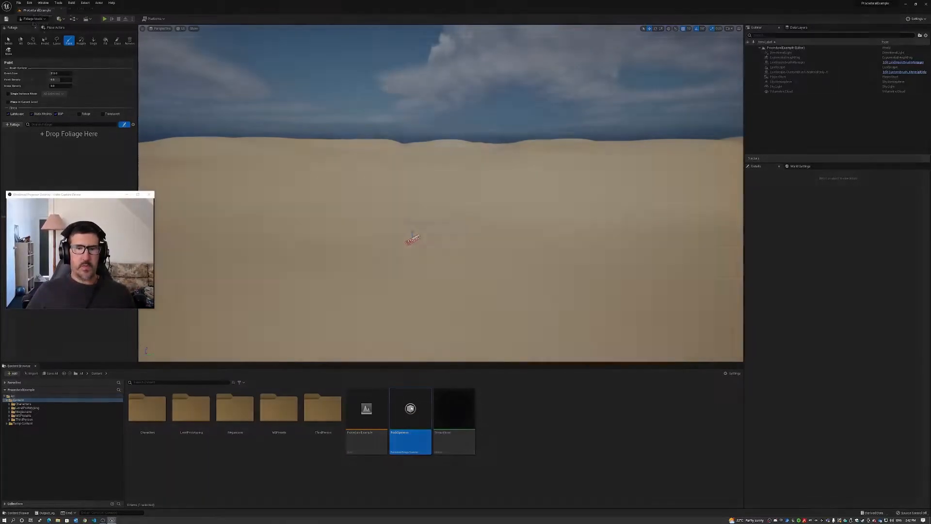
left_click_drag(425, 3, 426, 99)
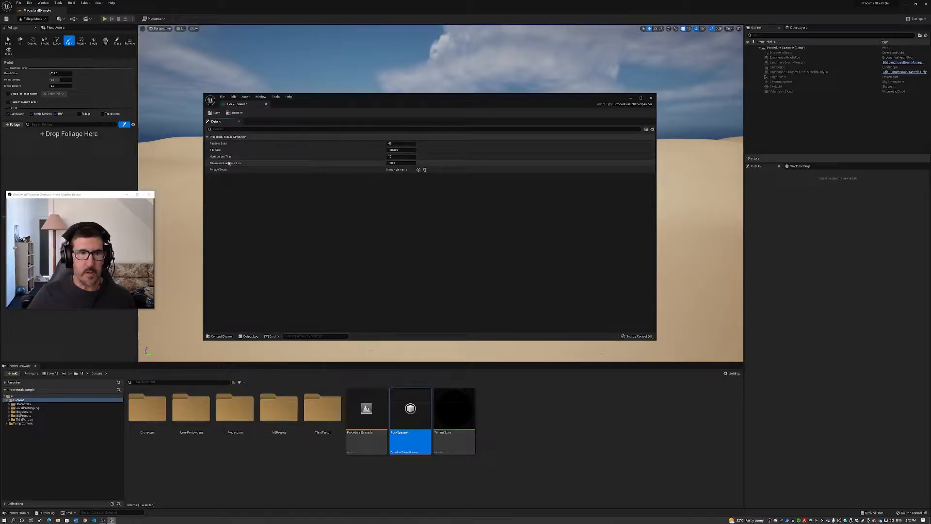
Try adding several entries to the spawner's Foliage Types array, and clear the array
left_click(418, 169)
left_click(418, 170)
left_click(419, 169)
left_click(419, 169)
left_click(424, 169)
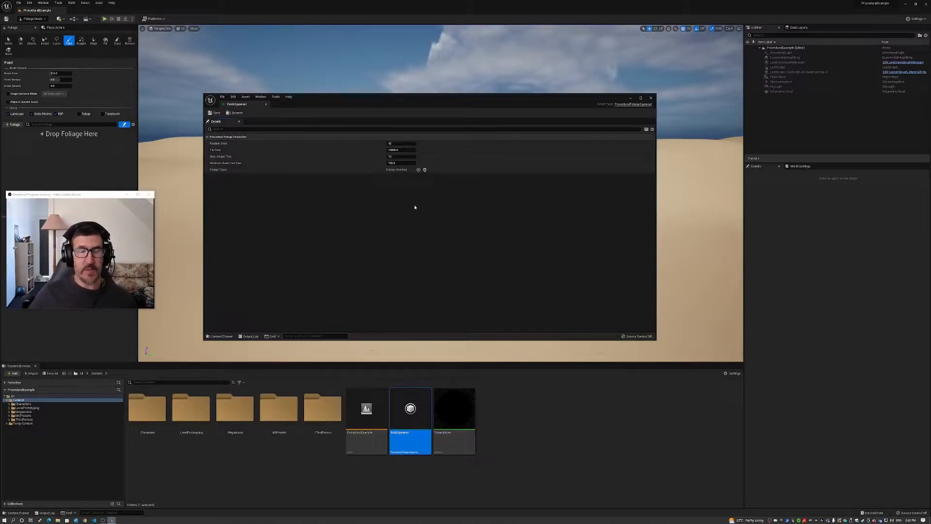
left_click_drag(410, 97, 407, 102)
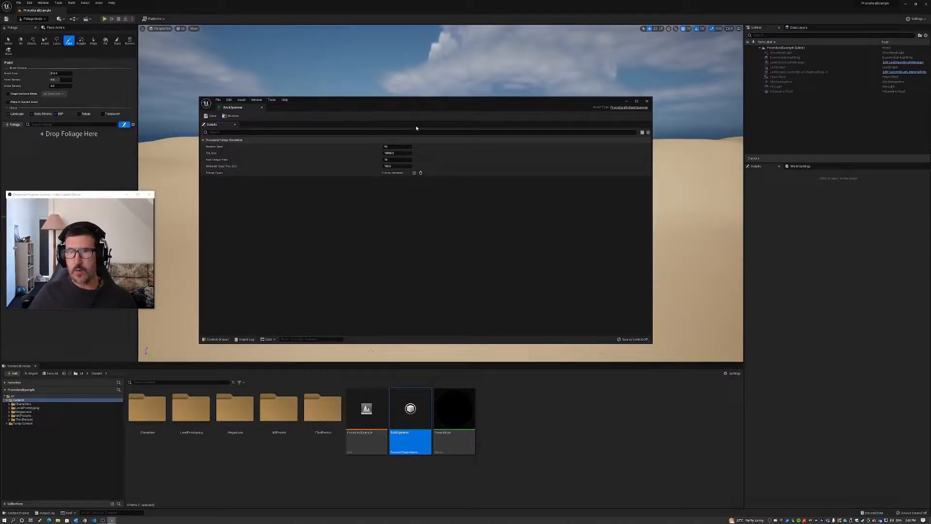
left_click_drag(414, 110, 413, 113)
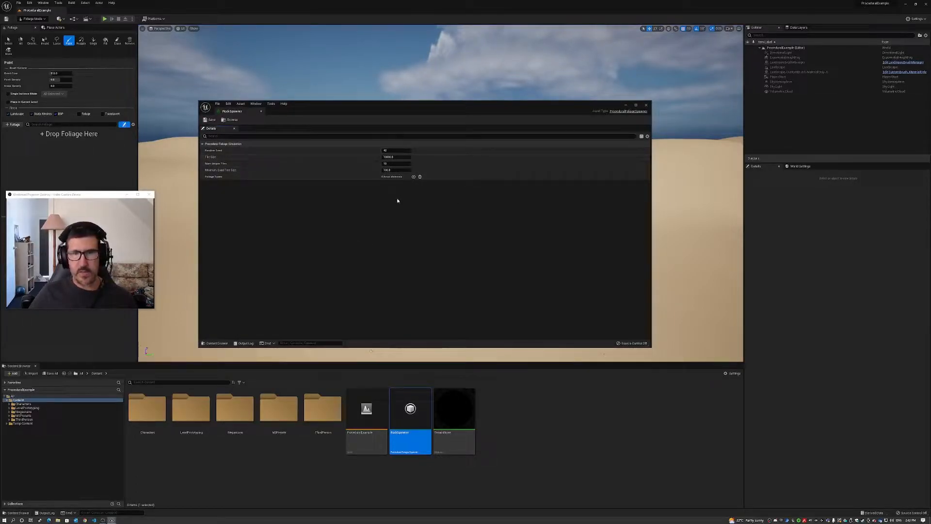
right_click(409, 410)
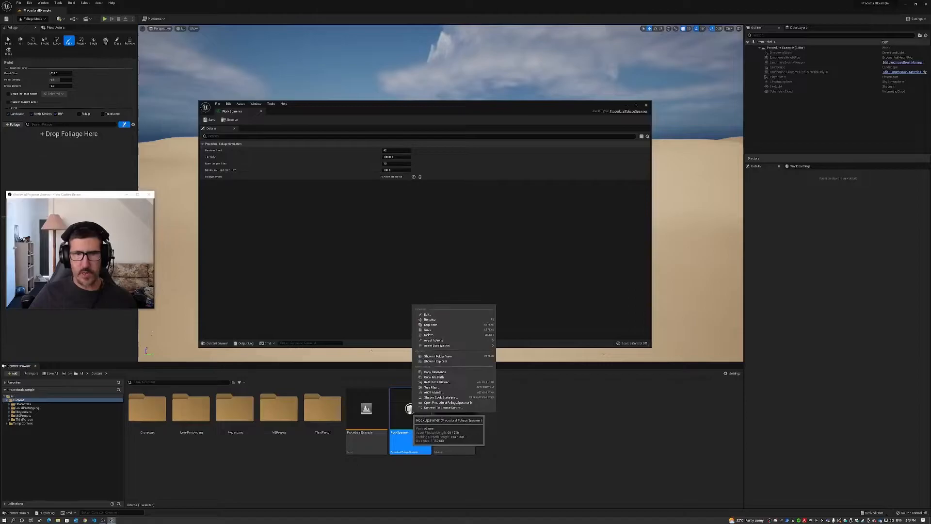
left_click(367, 262)
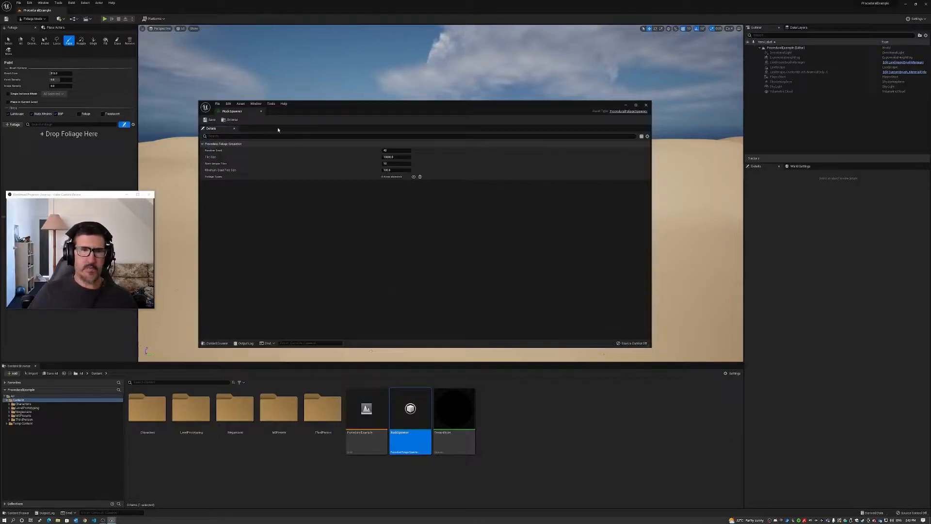
Close the RockSpawner editor and look through the project's Megascans, LevelPrototyping, Characters and ThirdPerson folders
left_click(647, 106)
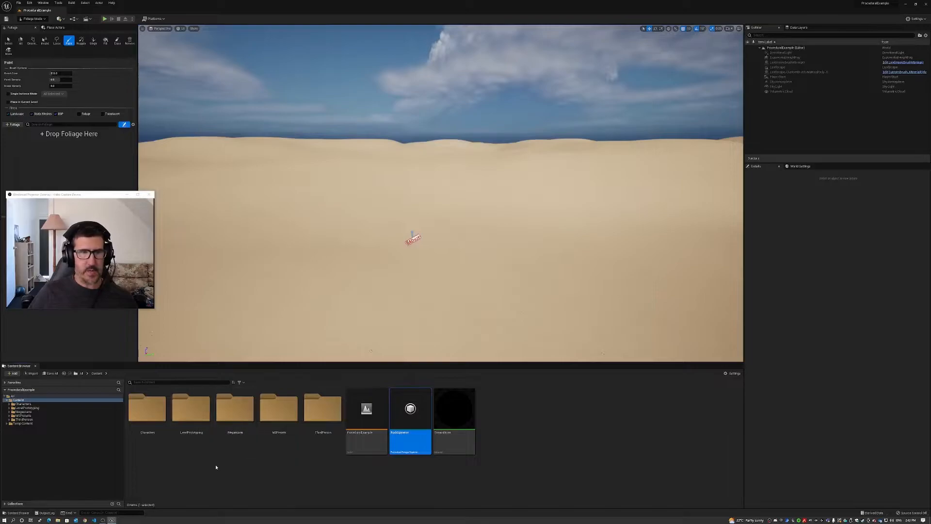
left_click(216, 466)
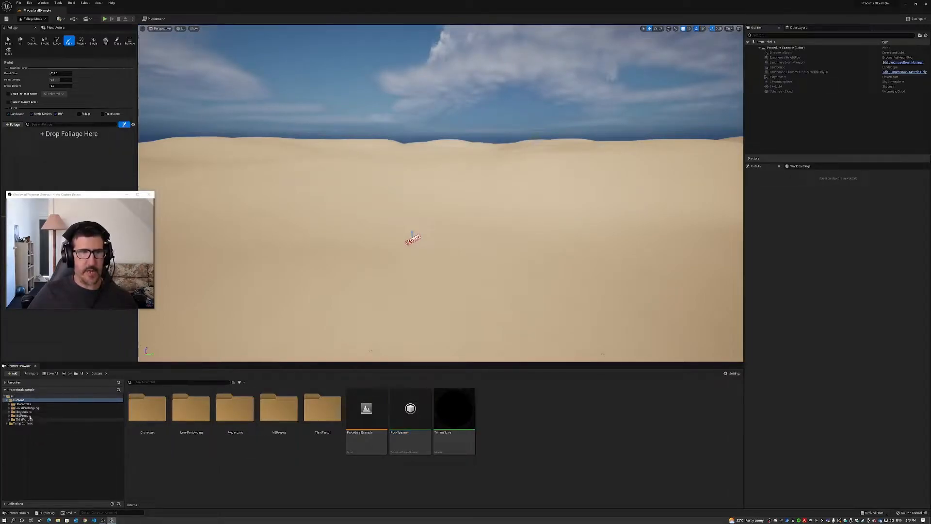
left_click(43, 411)
left_click(34, 416)
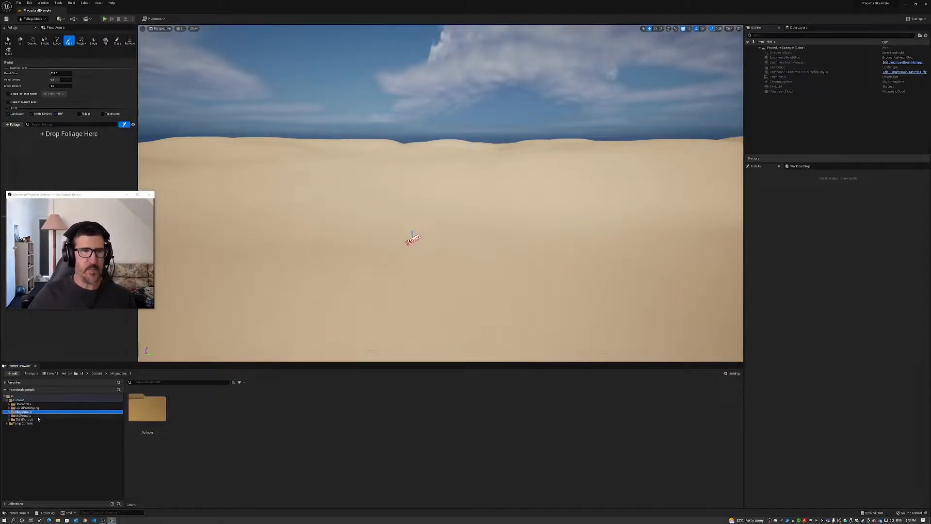
left_click(35, 412)
left_click(36, 408)
left_click(35, 404)
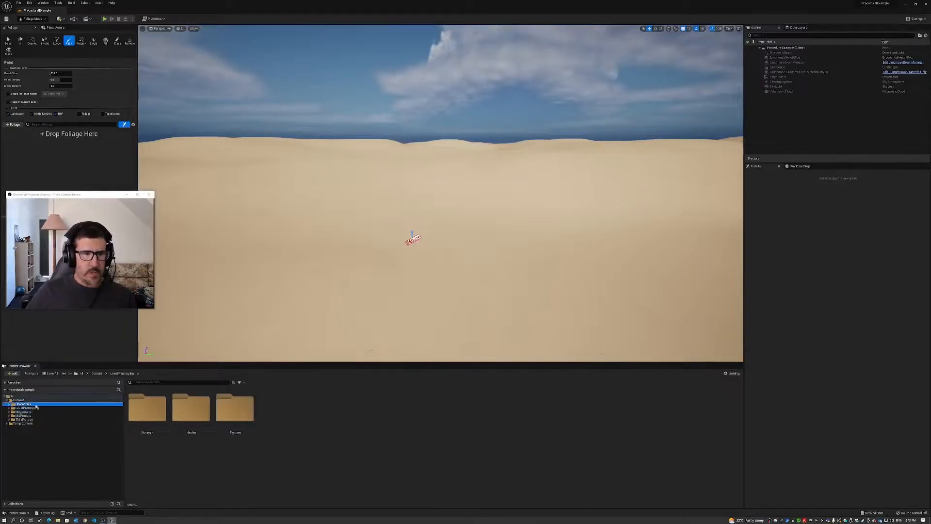
double_click(140, 411)
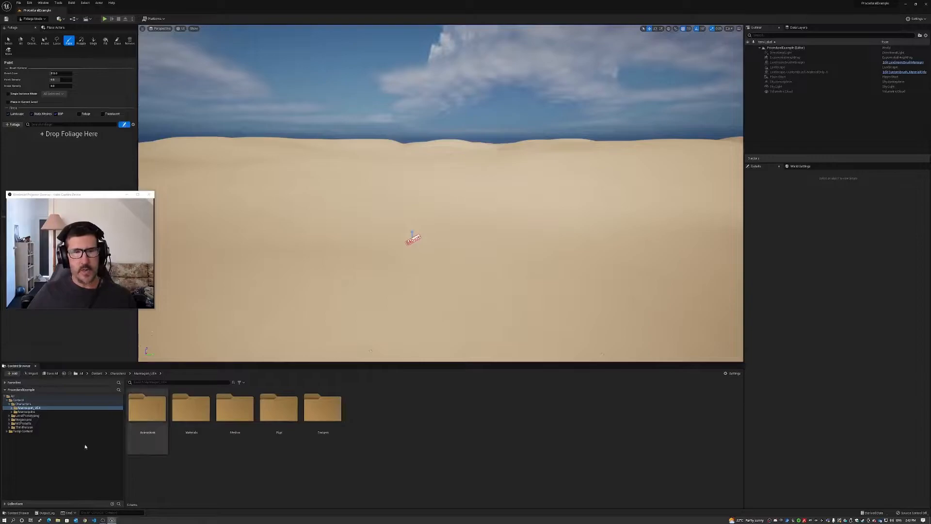
left_click(38, 428)
double_click(146, 407)
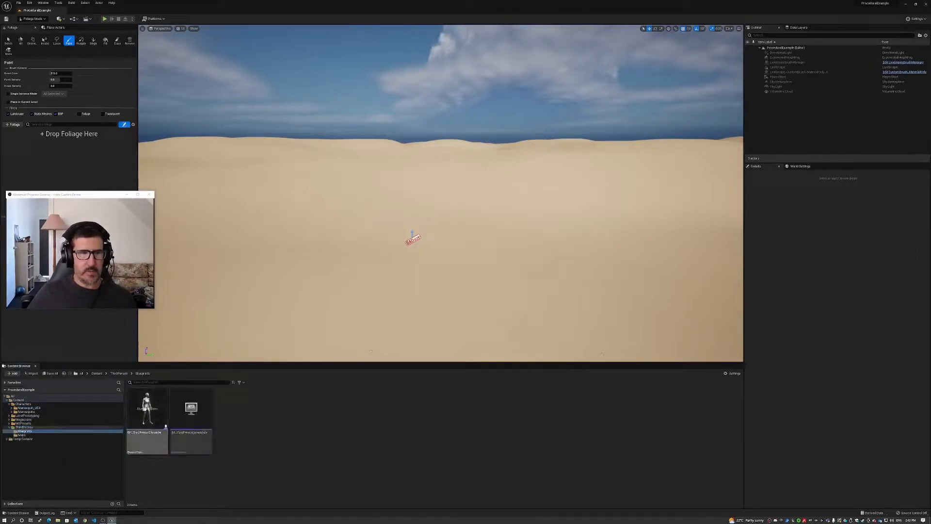
Open the Meshes folder of Mannequin_UE4 and examine the mannequin assets in it
left_click(36, 409)
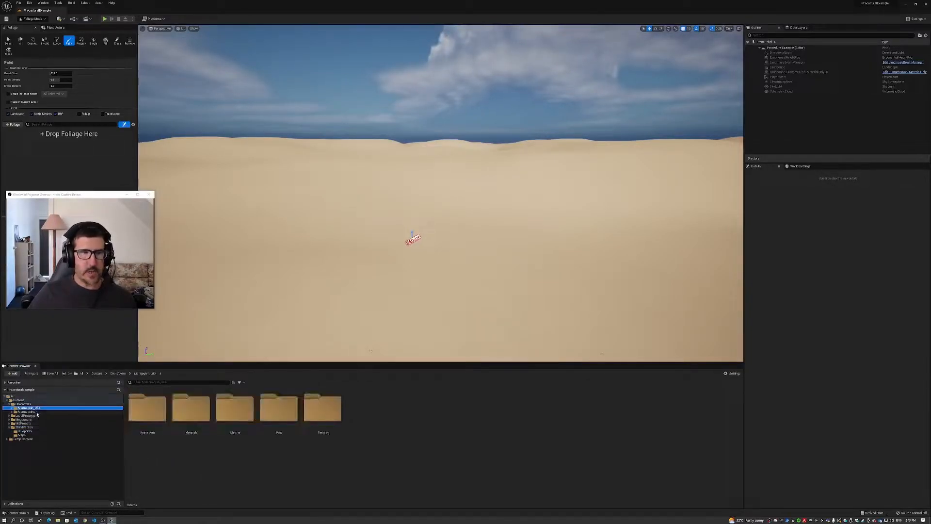
double_click(234, 407)
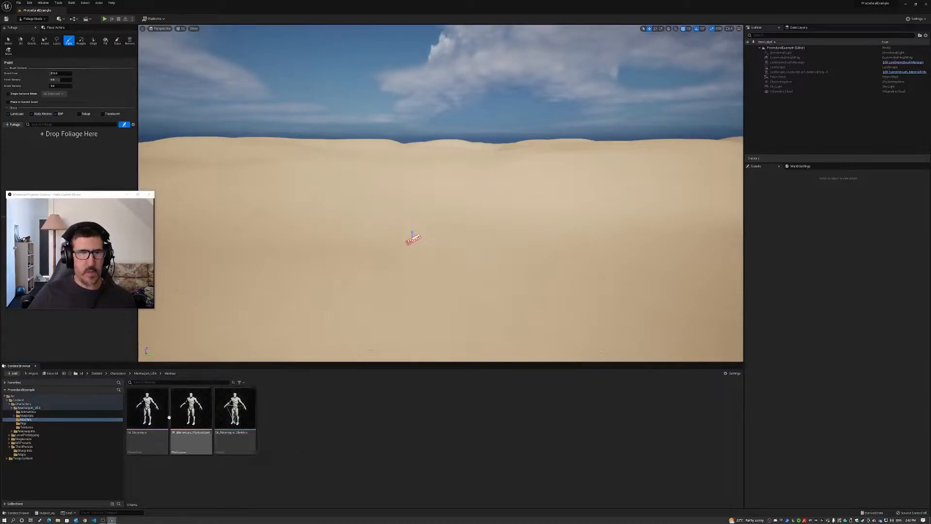
left_click(150, 416)
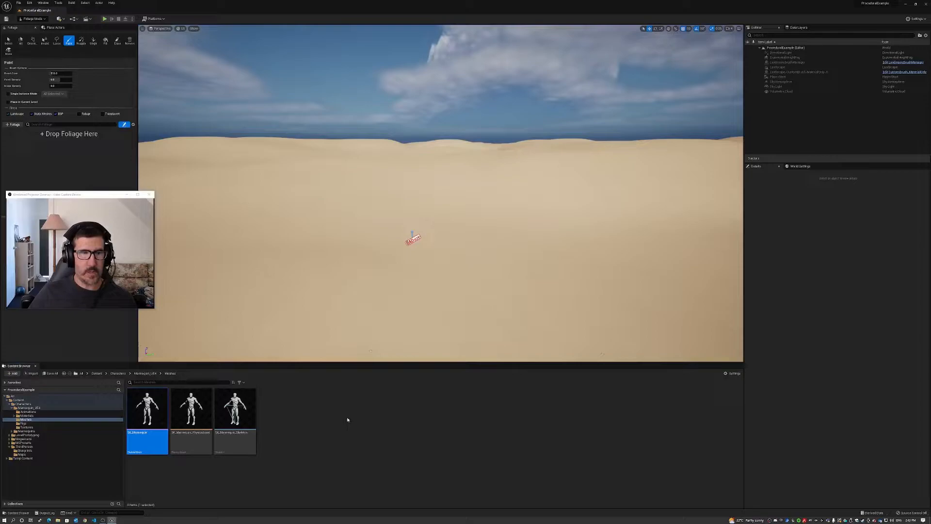
left_click(238, 418)
left_click(202, 417)
left_click(195, 475)
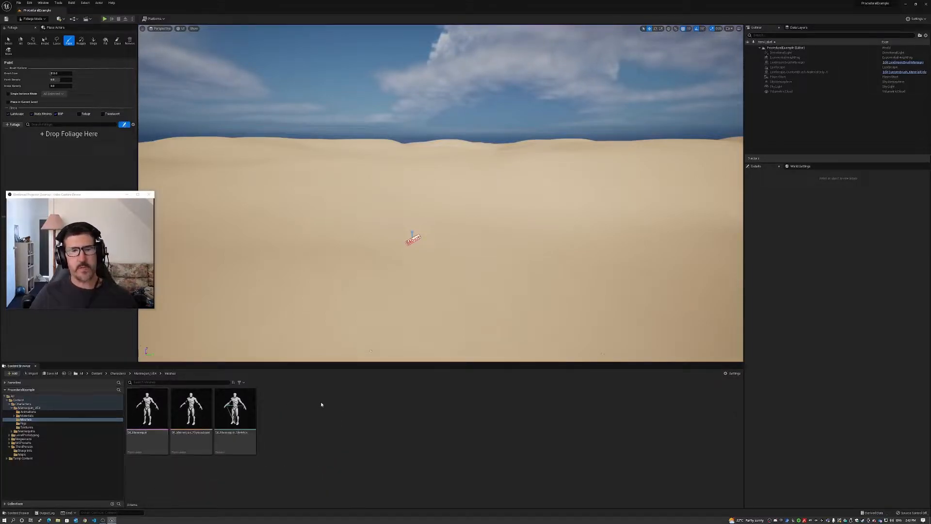
Collapse the expanded Characters and ThirdPerson folders in the content tree
left_click(12, 409)
left_click(9, 404)
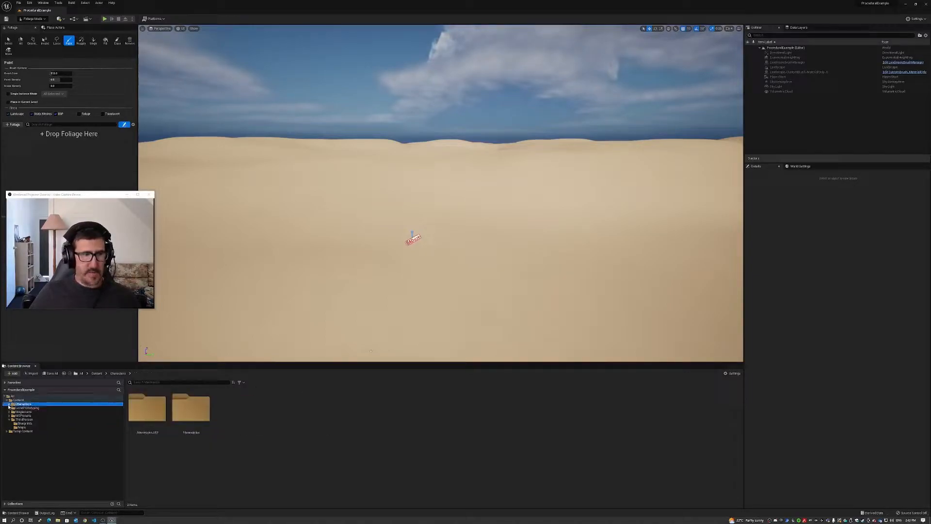
left_click(9, 420)
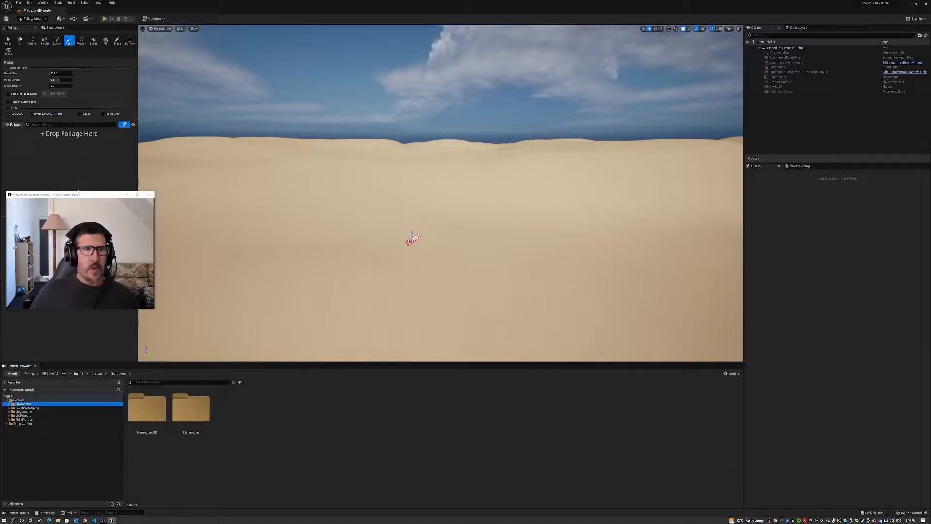
left_click(116, 194)
left_click_drag(116, 193, 114, 236)
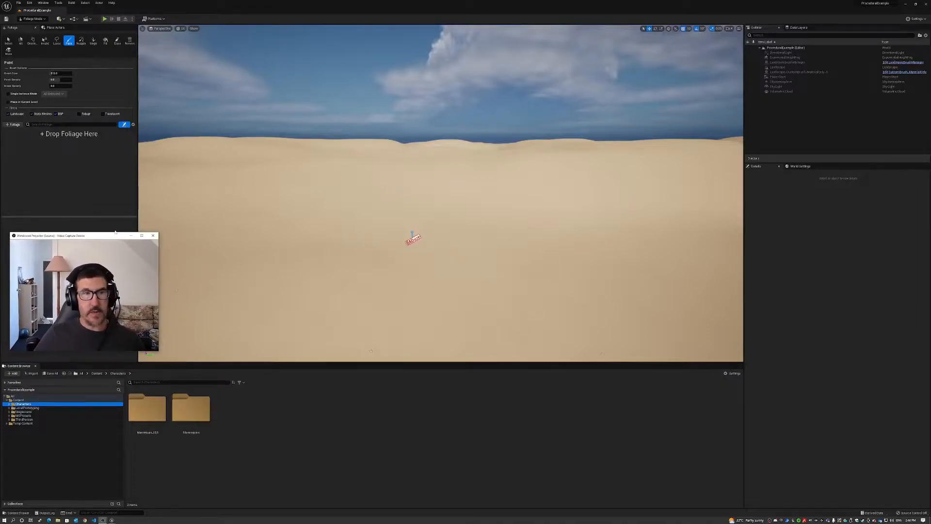
Open Quixel Bridge and look through the locally downloaded Megascans assets
left_click(72, 3)
mouse_move(59, 3)
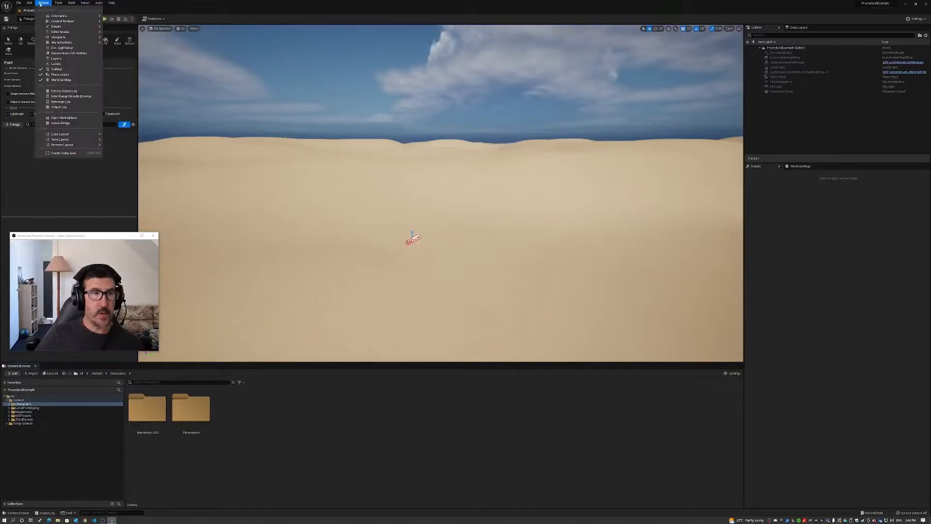
left_click(70, 124)
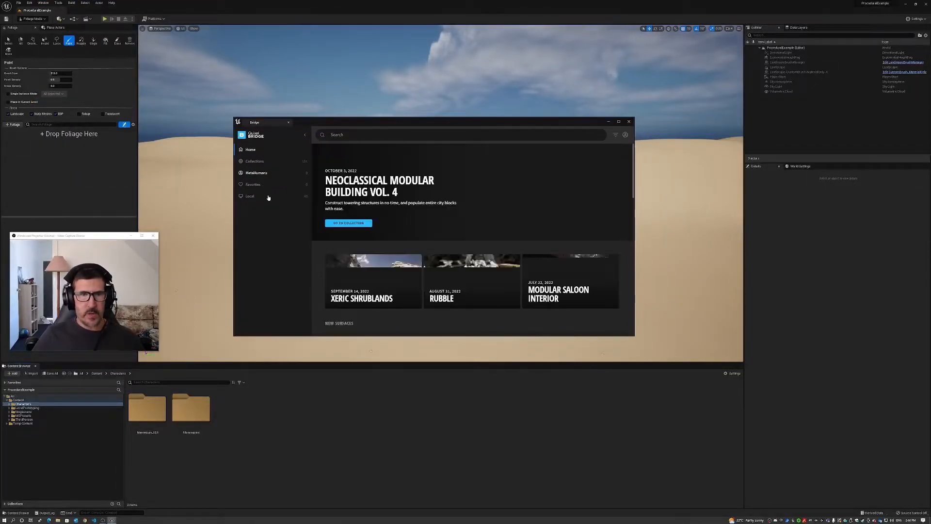
left_click(275, 200)
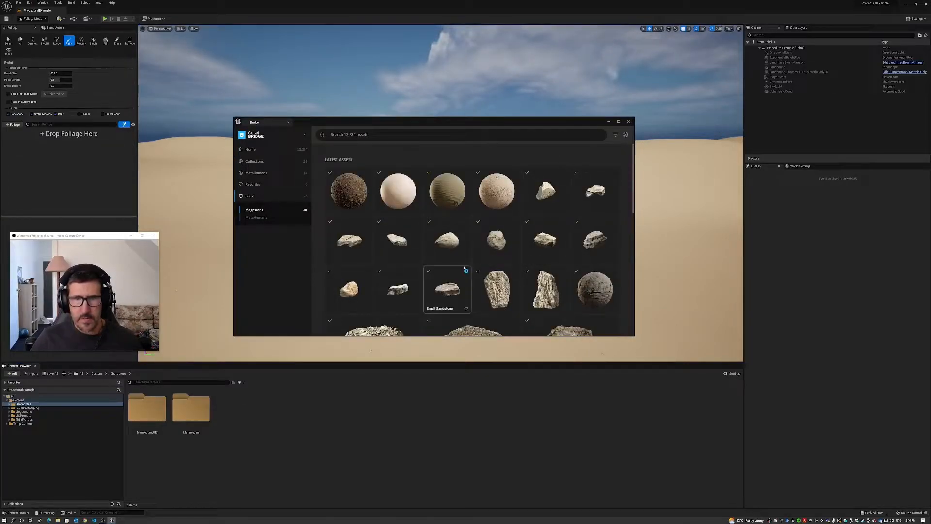
scroll(463, 268, "down", 10)
scroll(464, 261, "up", 10)
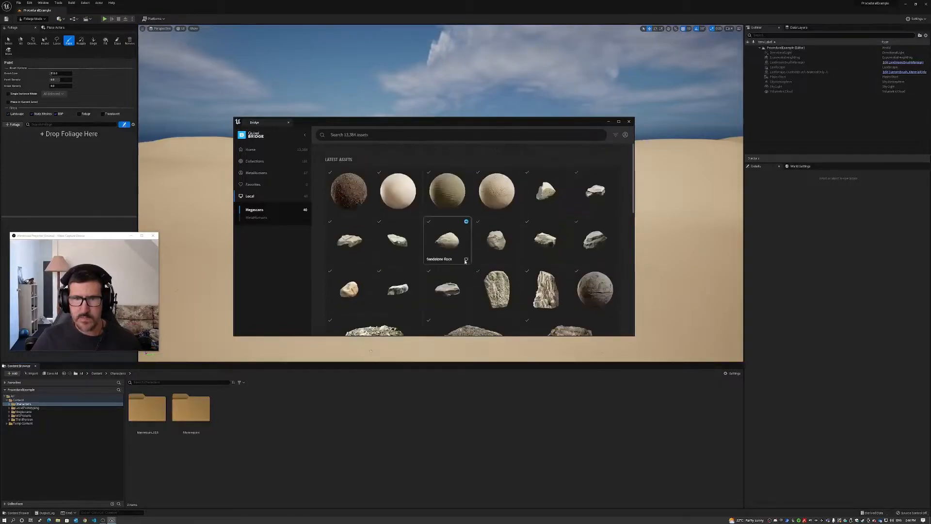
Add two Small Sandstone assets and one Sandstone Rock to the project at High Quality, and close Bridge
left_click(454, 291)
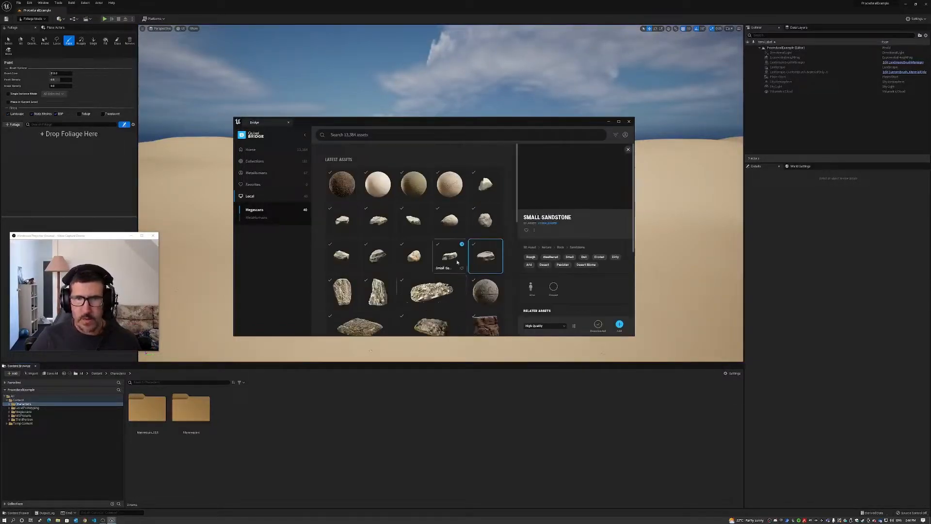
left_click(378, 255, "ctrl")
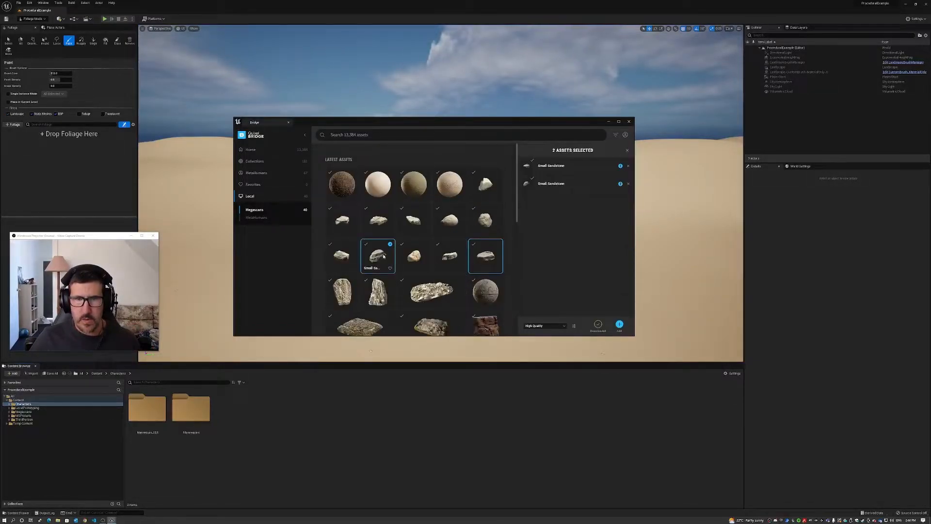
left_click(420, 260, "ctrl")
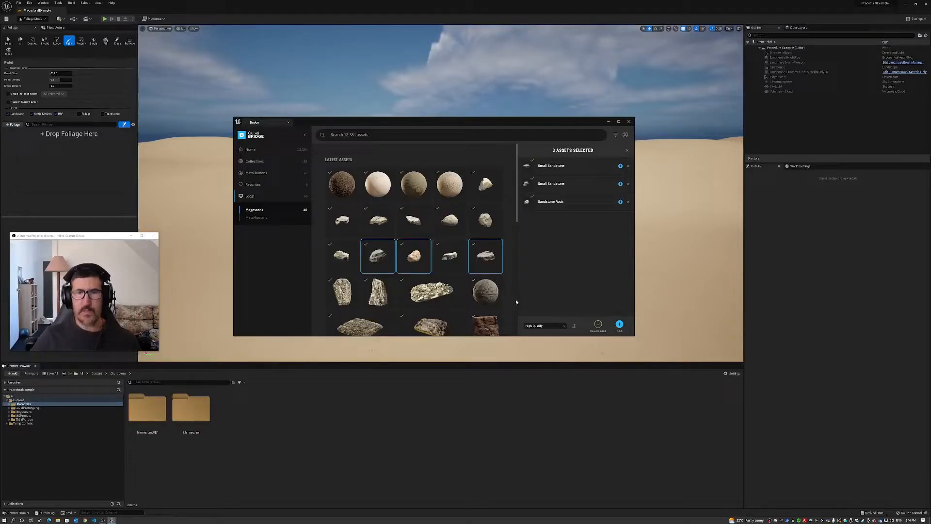
left_click(564, 326)
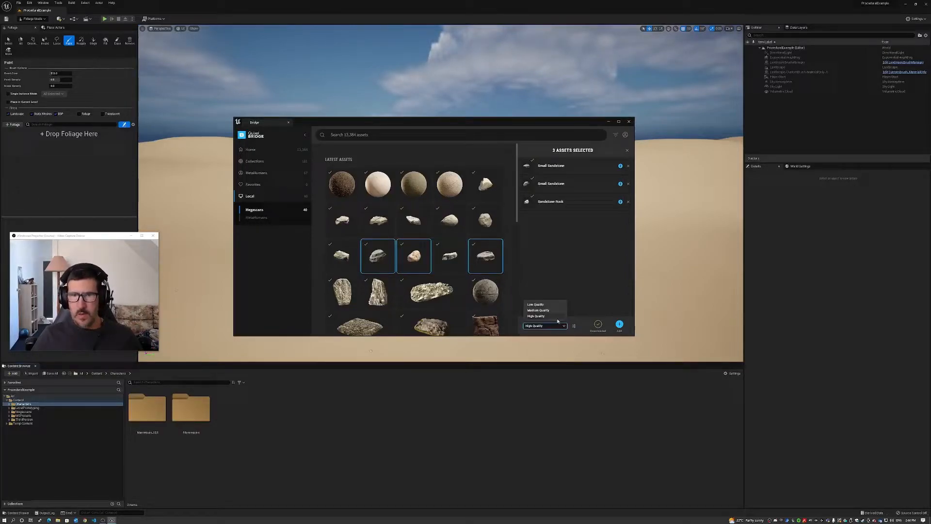
left_click(558, 317)
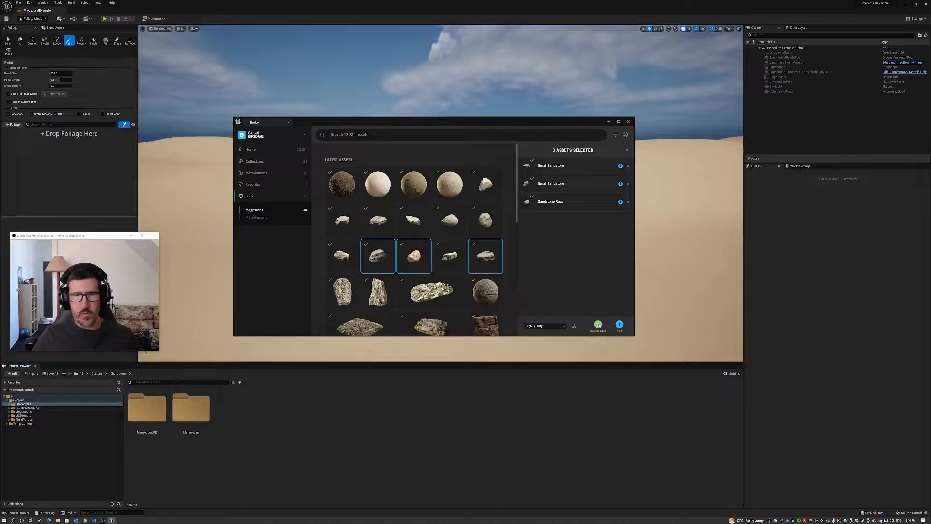
left_click(620, 325)
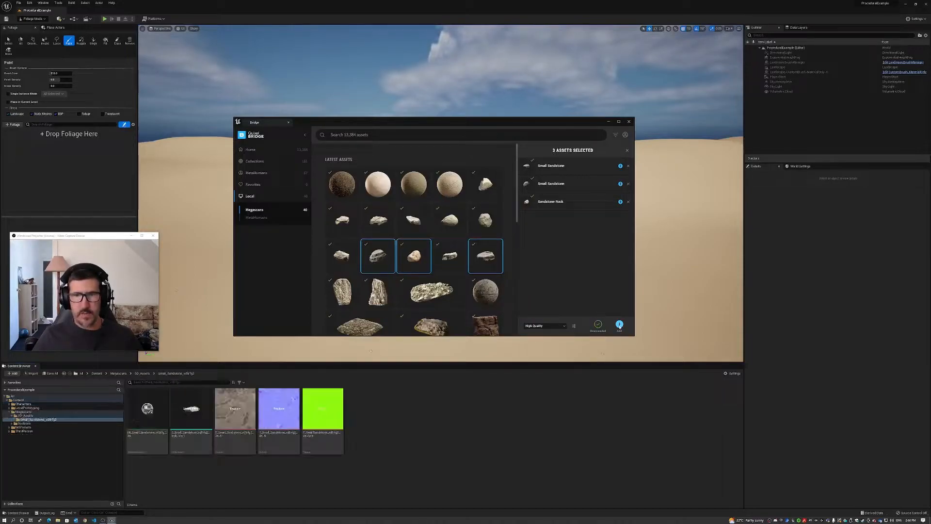
left_click(629, 121)
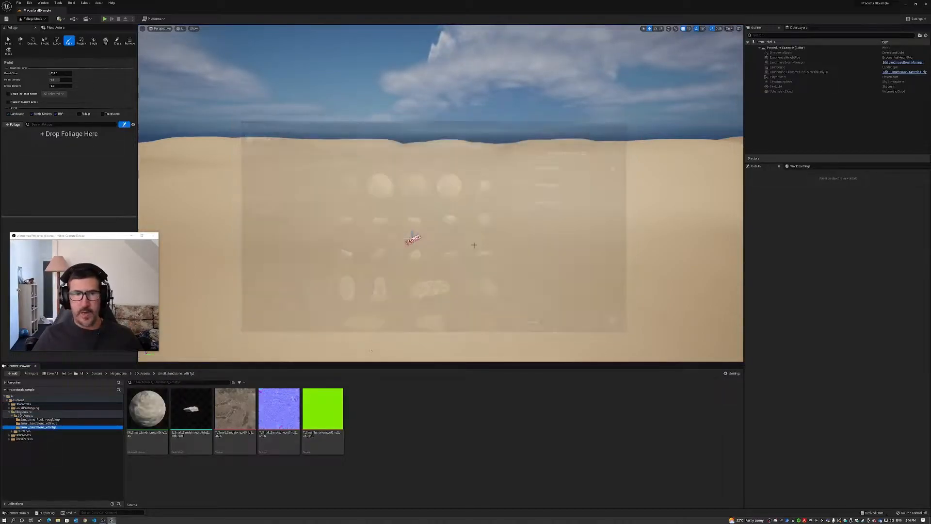
Examine the contents of the three imported sandstone folders under Megascans 3D_Assets
left_click(39, 419)
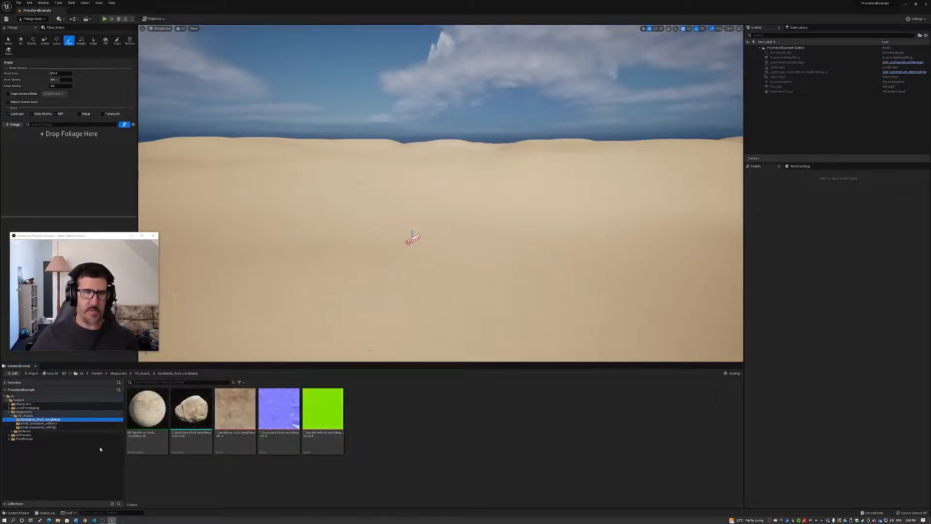
key("Down")
key("Down")
key("Up")
key("Up")
key("Down")
key("Down")
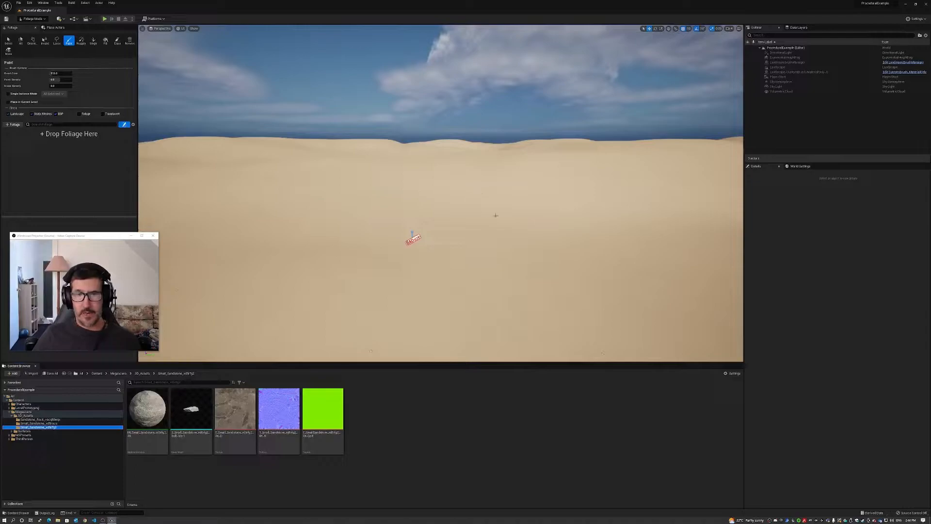
left_click(431, 412)
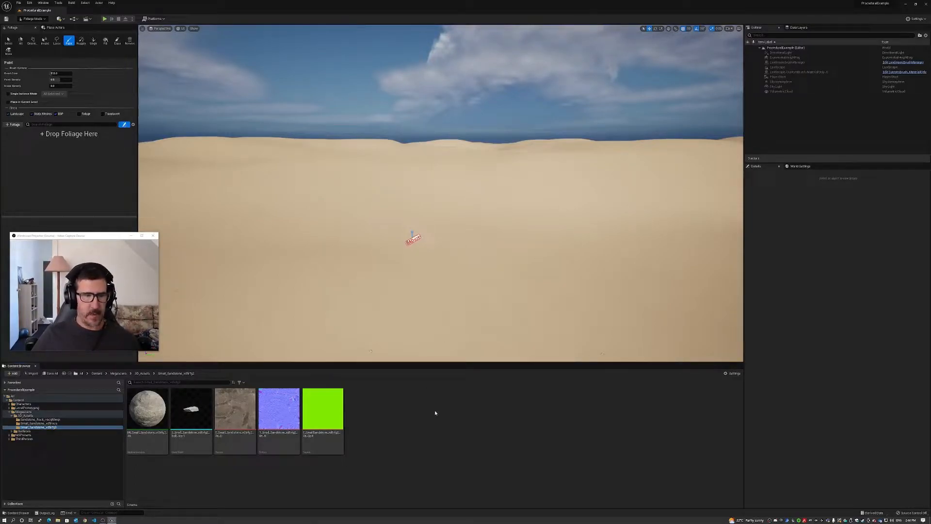
left_click(56, 419)
left_click(55, 423)
left_click(55, 428)
left_click(56, 420)
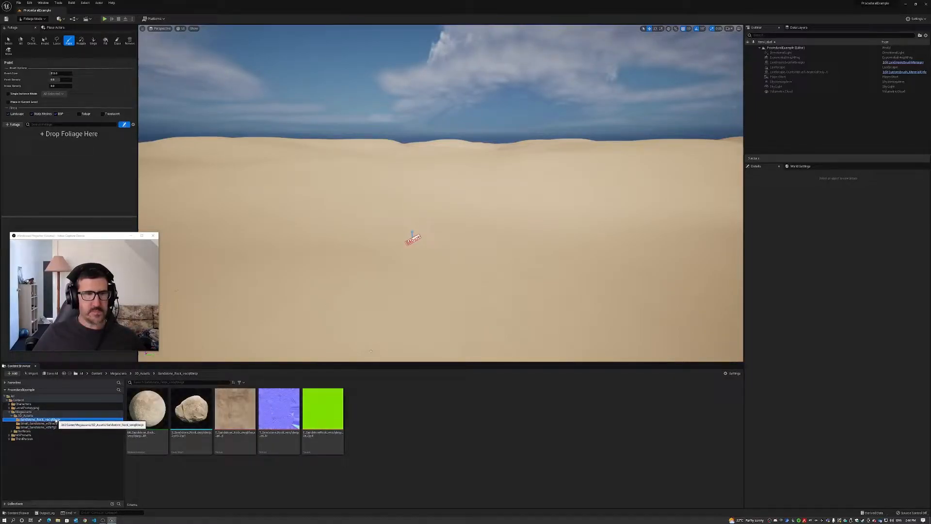
Collapse the Megascans folders and create a Static Mesh Foliage asset in the Content folder
left_click(12, 416)
left_click(9, 411)
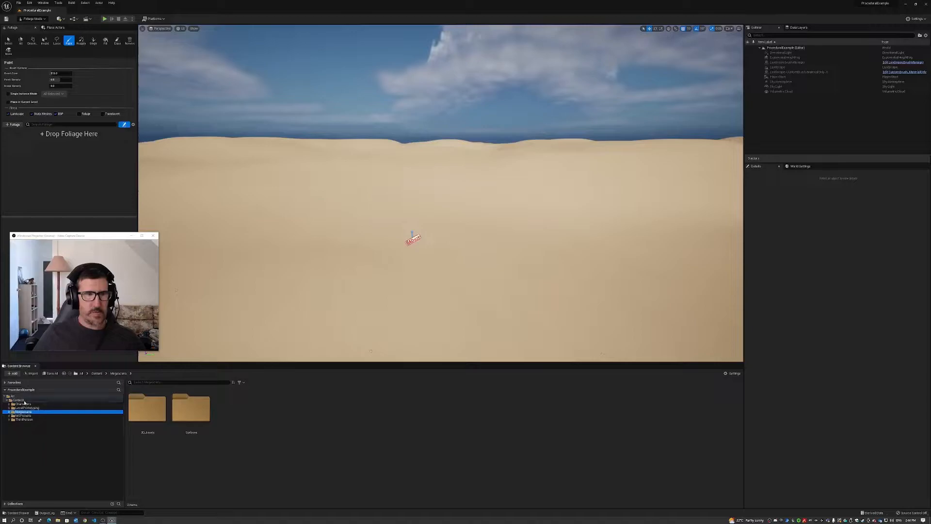
left_click(19, 400)
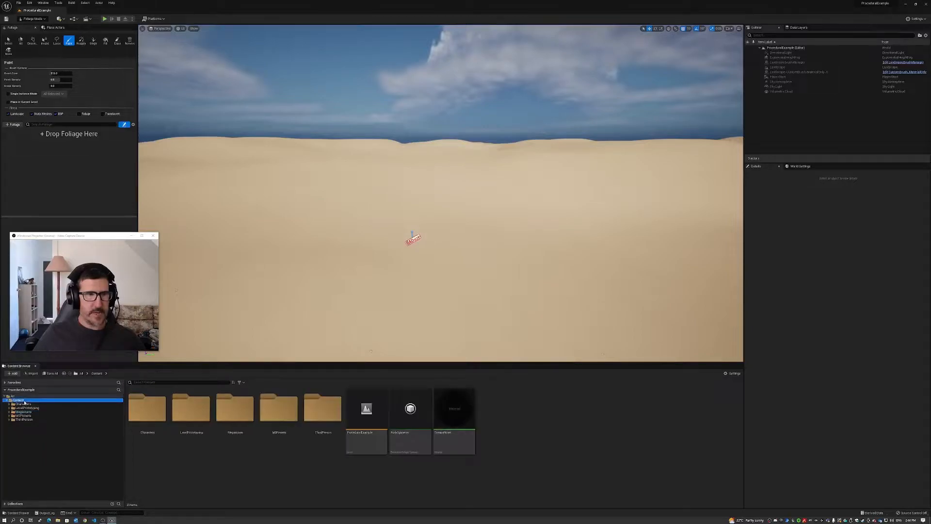
right_click(513, 427)
mouse_move(541, 370)
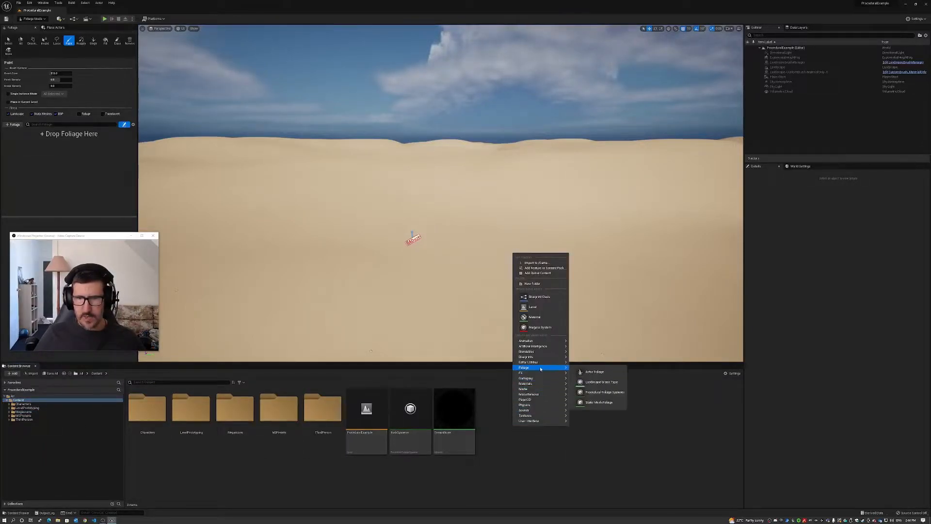
left_click(600, 403)
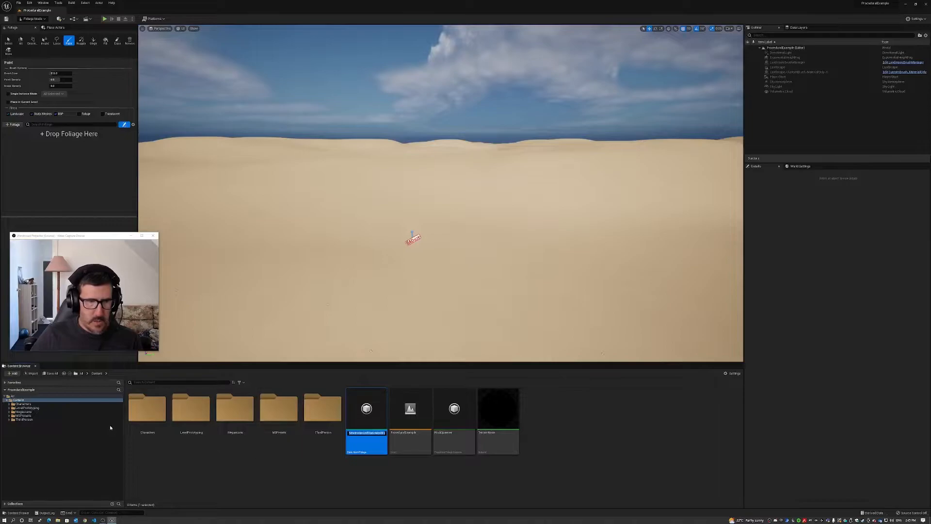
Keep the new foliage asset's default name and expand Megascans 3D_Assets to show the imported rock folders
left_click(18, 413)
left_click(10, 411)
left_click(12, 416)
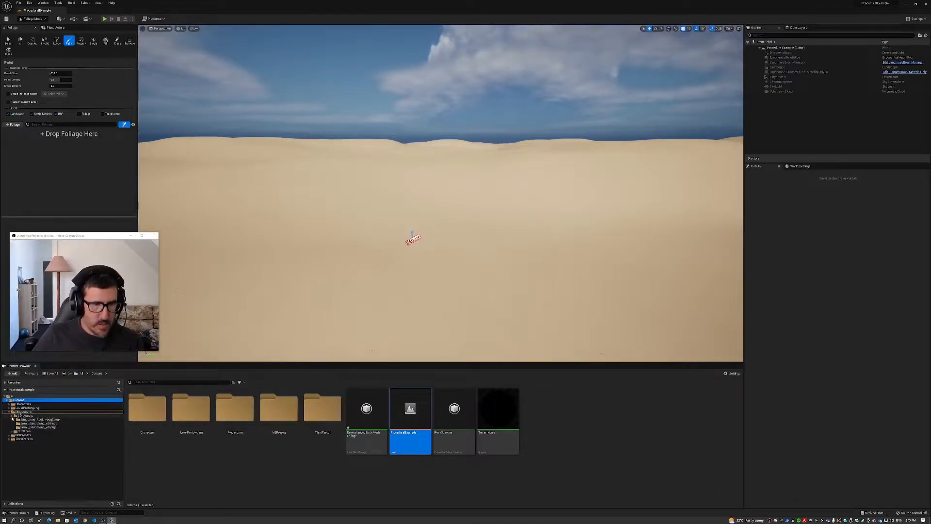
right_click(406, 418)
left_click(435, 314)
type("SandstoneRock")
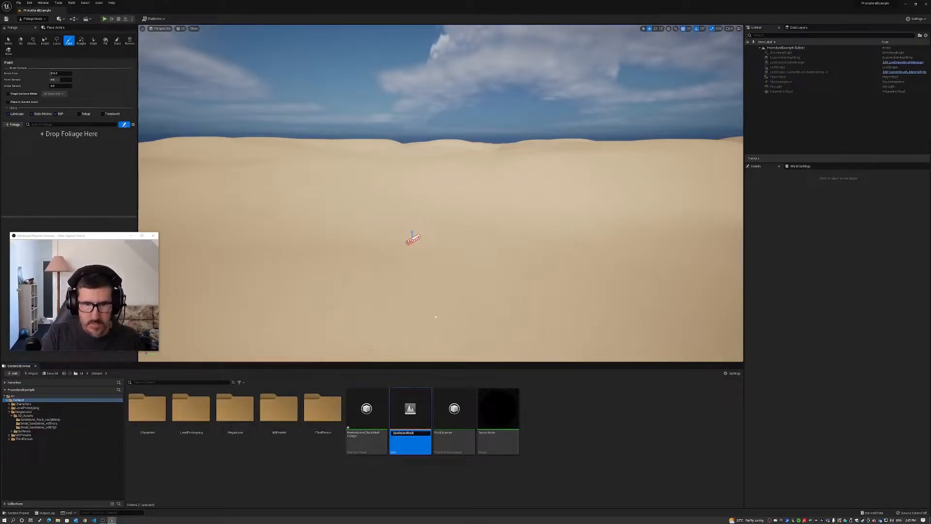
key("Return")
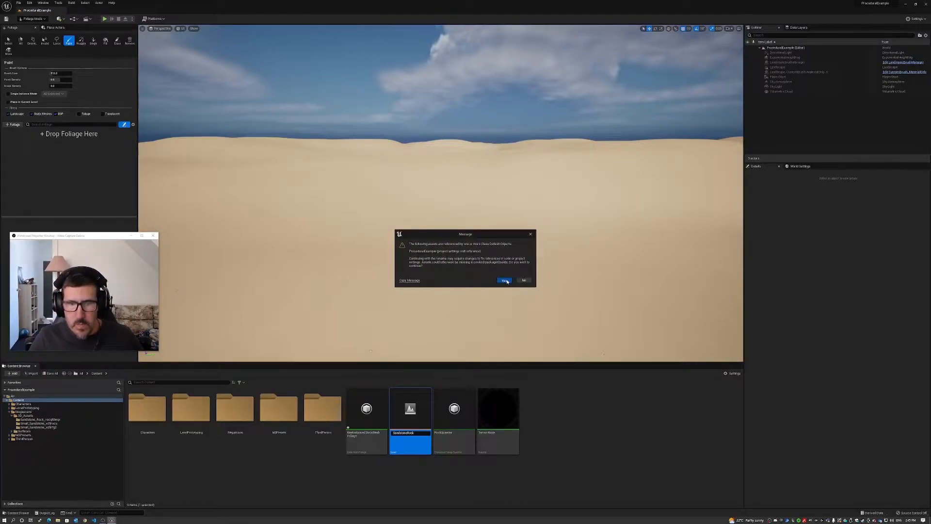
left_click(524, 281)
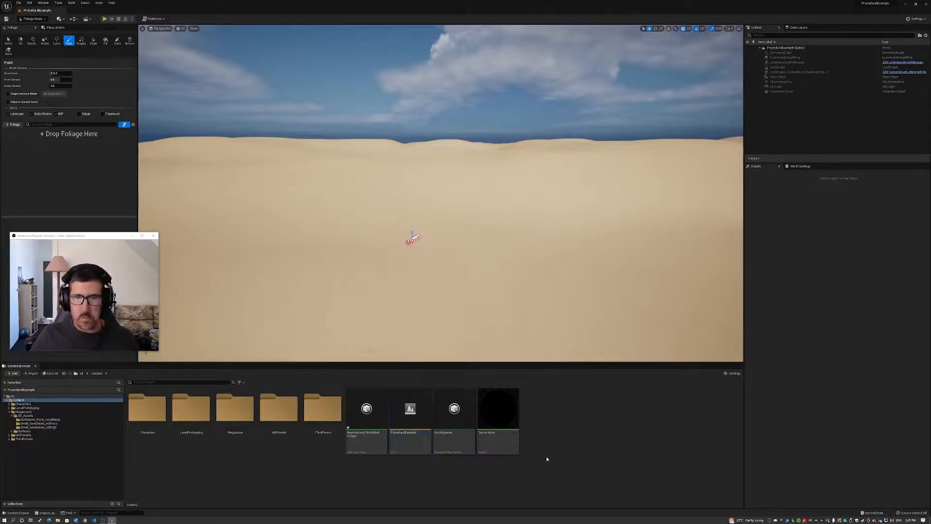
Rename the new static mesh foliage asset Sandstone_Rock and open it for editing
right_click(369, 420)
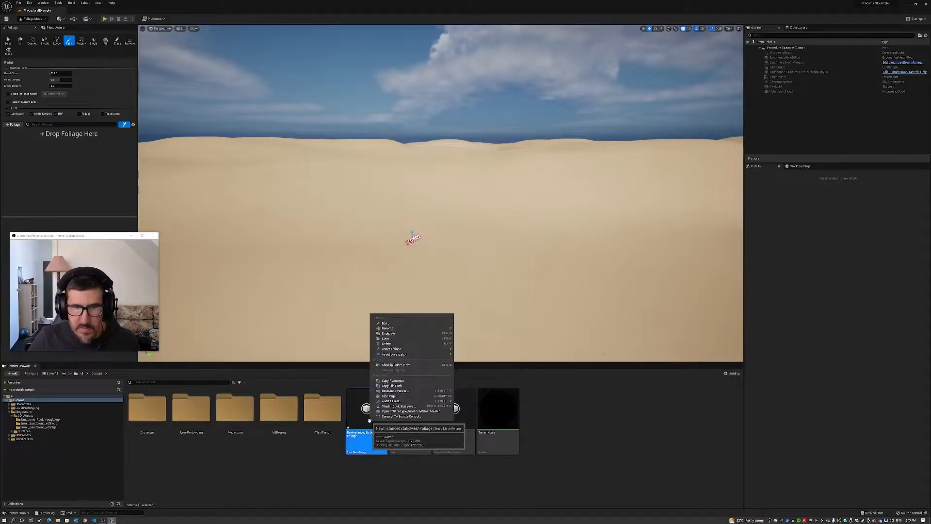
left_click(390, 328)
type("Sandstone_R")
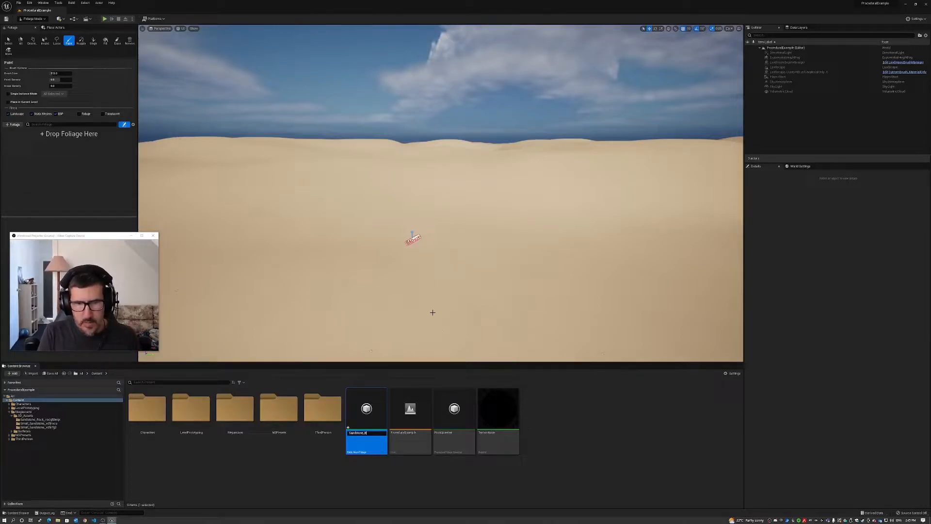
type("ock")
key("Return")
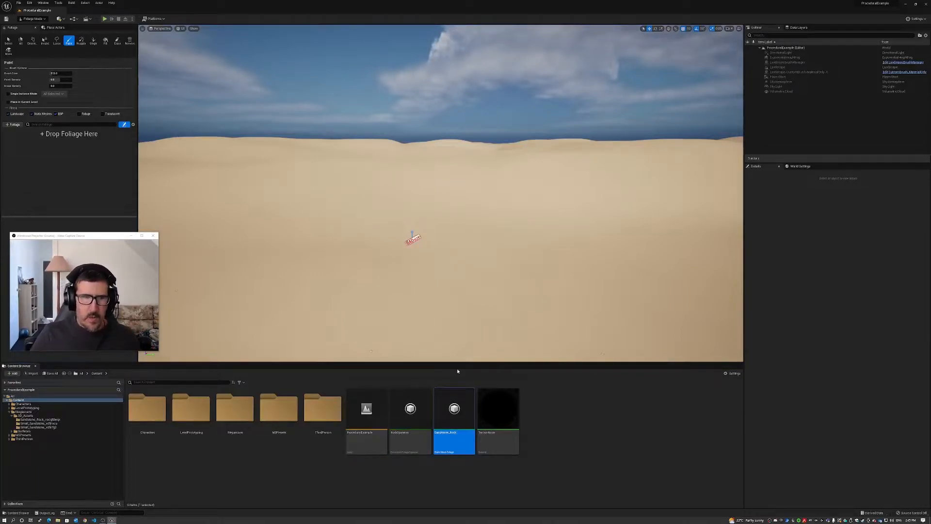
double_click(455, 420)
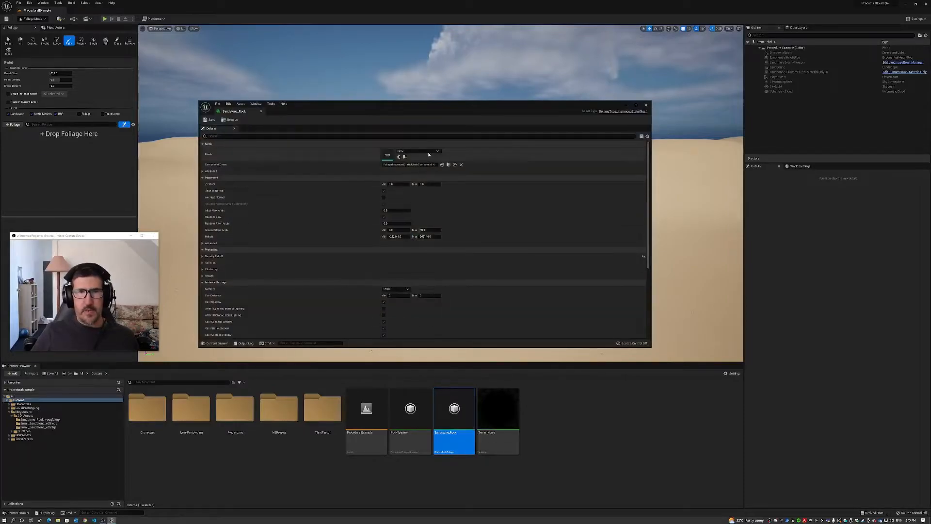
left_click_drag(431, 108, 429, 91)
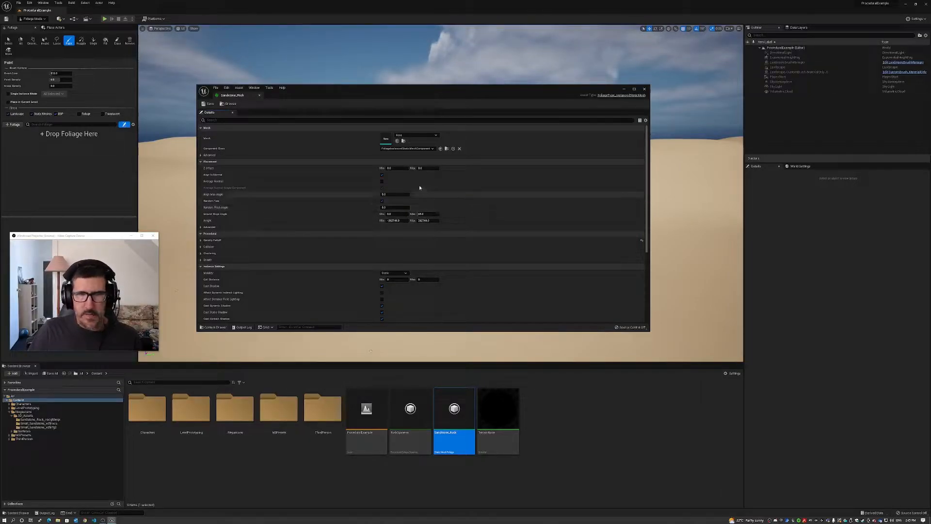
Set the foliage's Z Offset range to a minimum of -50 and a maximum of -10
left_click(395, 168)
left_click(439, 167)
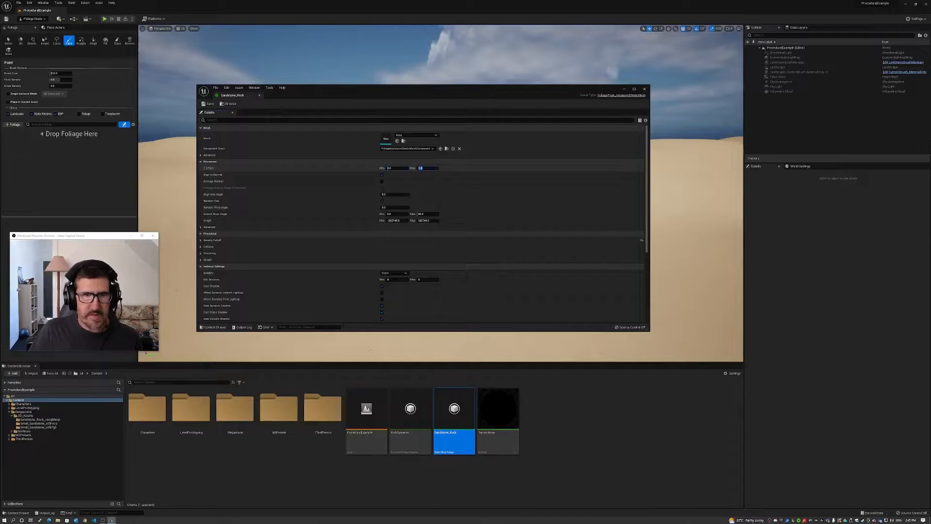
left_click(403, 168)
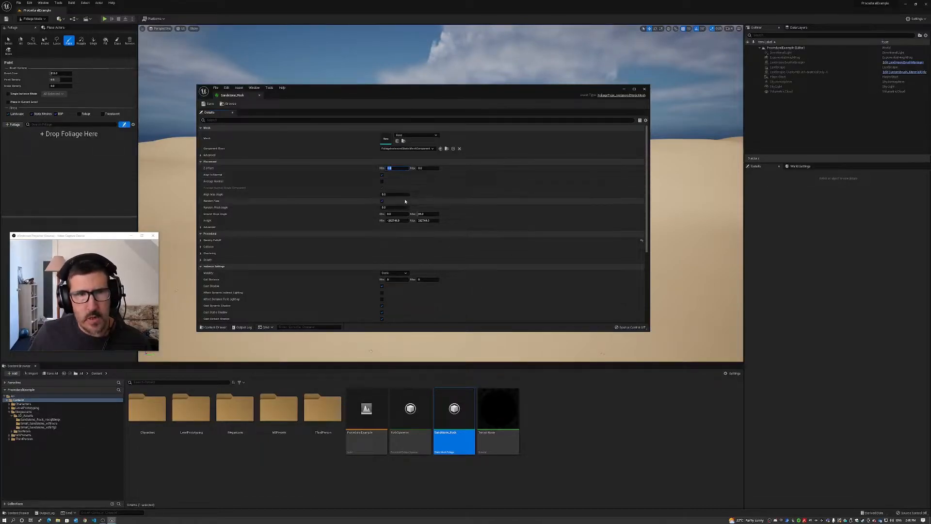
left_click(425, 214)
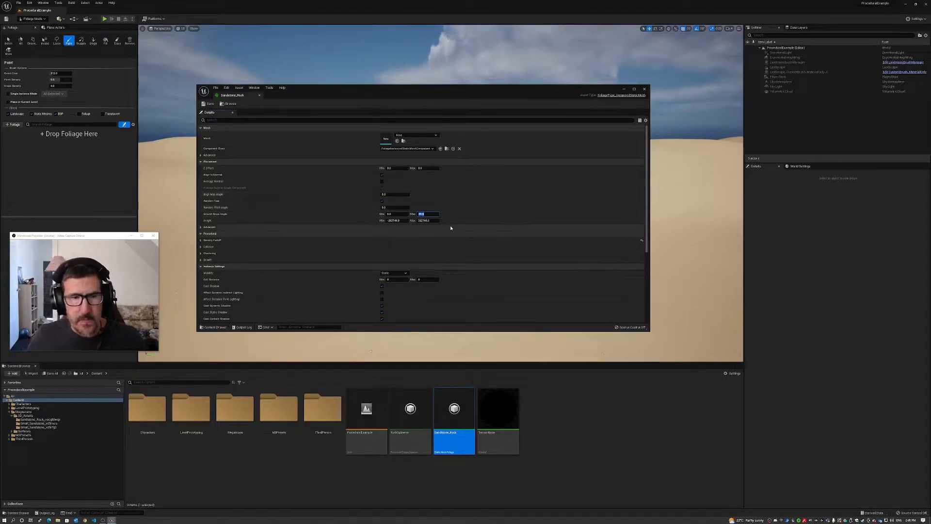
left_click(398, 168)
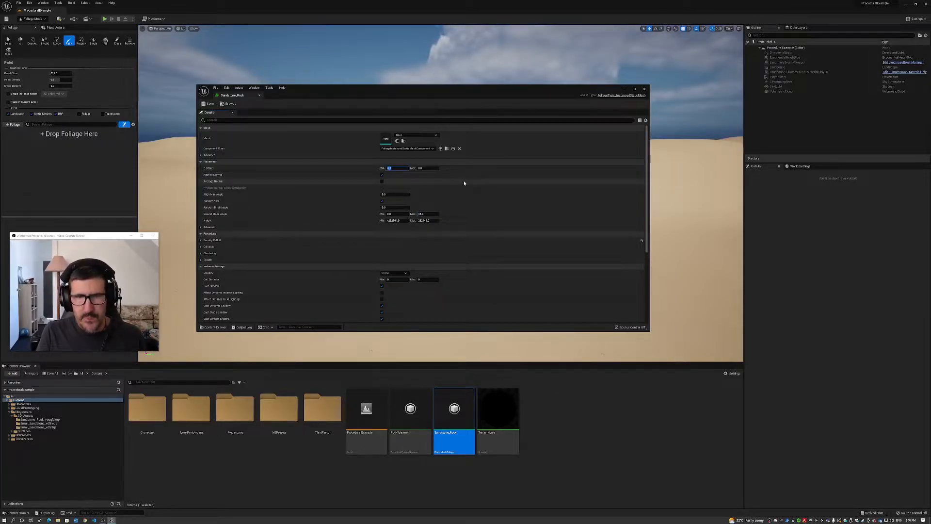
type("-10")
key("Tab")
type("-50")
key("Return")
left_click(423, 167)
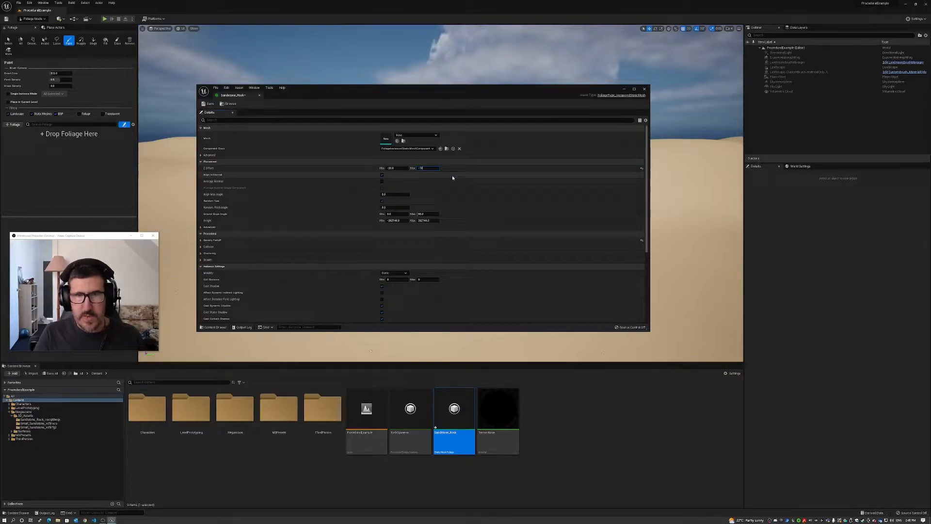
type("-10")
key("Tab")
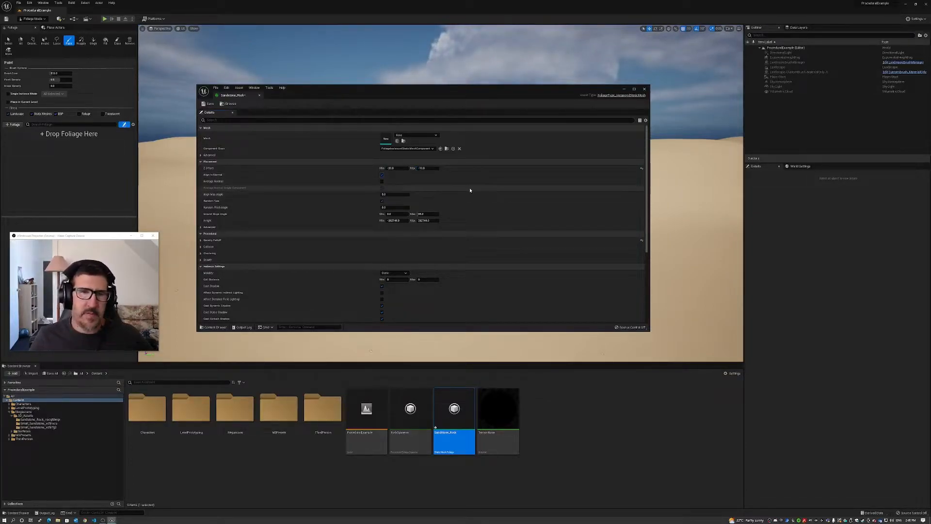
Set the foliage's Z Offset to a maximum of -5 and a minimum of -10
left_click(423, 167)
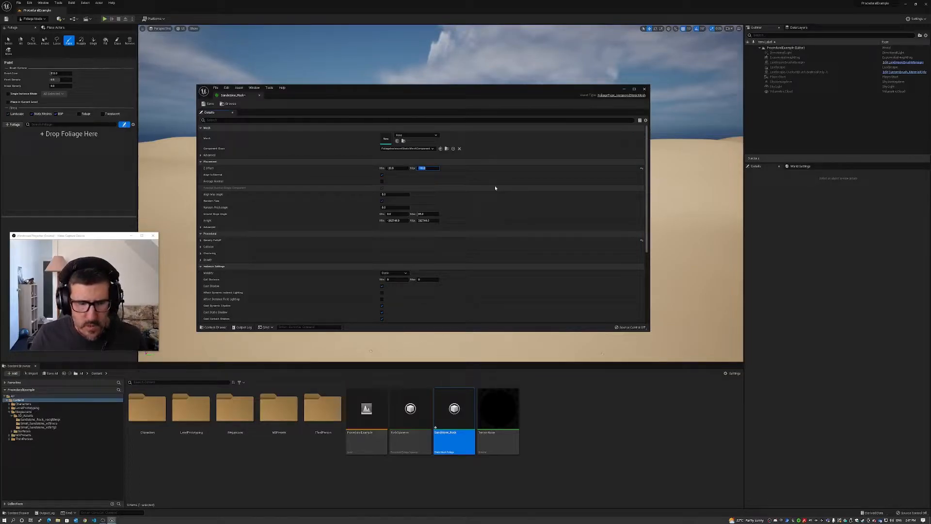
type("-5")
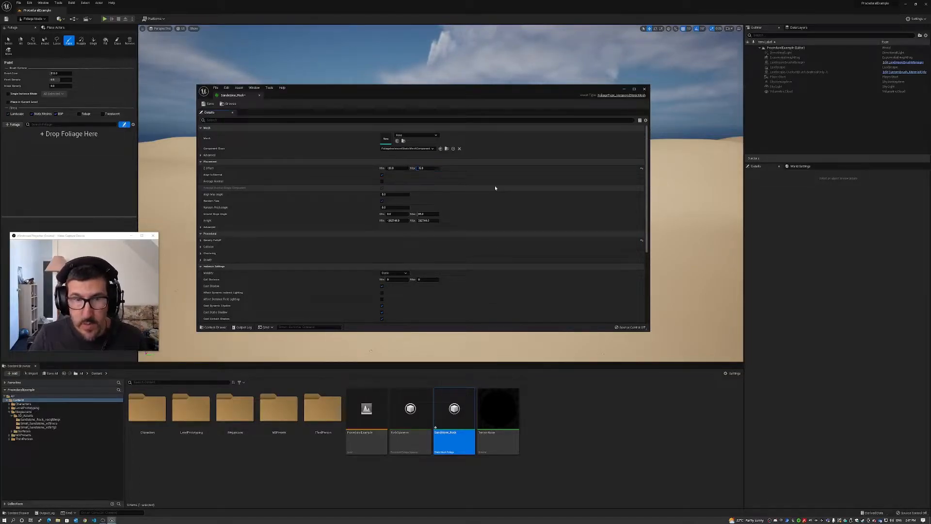
key("Return")
left_click(402, 169)
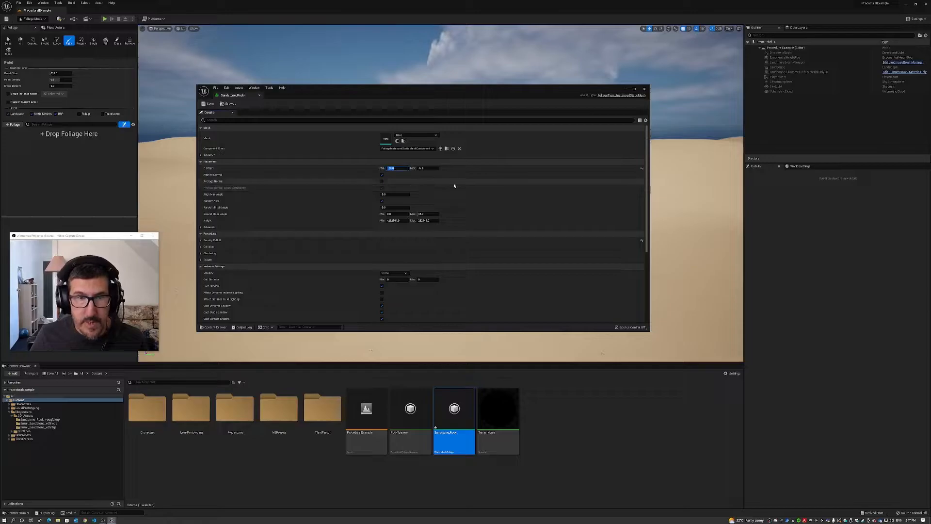
key("Tab")
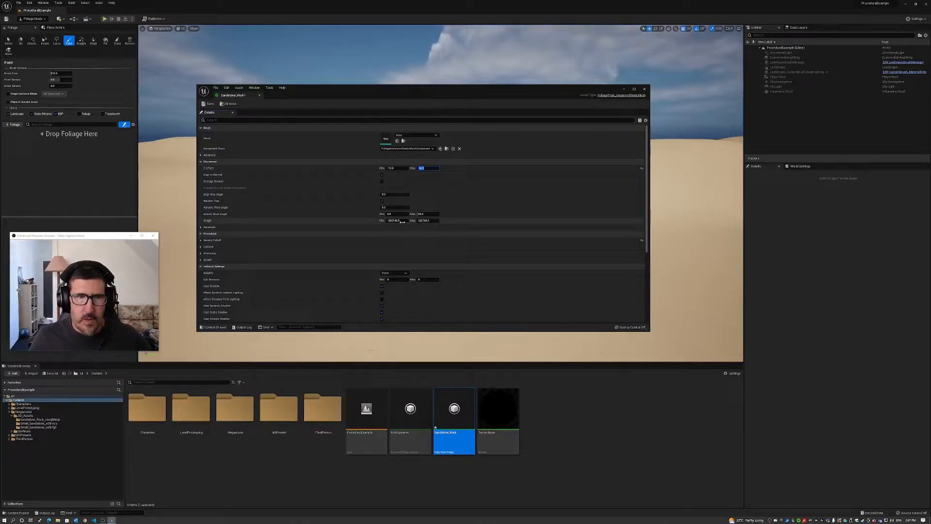
Expand the advanced placement settings of Sandstone_Rock and switch the level editor to Landscape mode
left_click(422, 214)
key("Tab")
key("Tab")
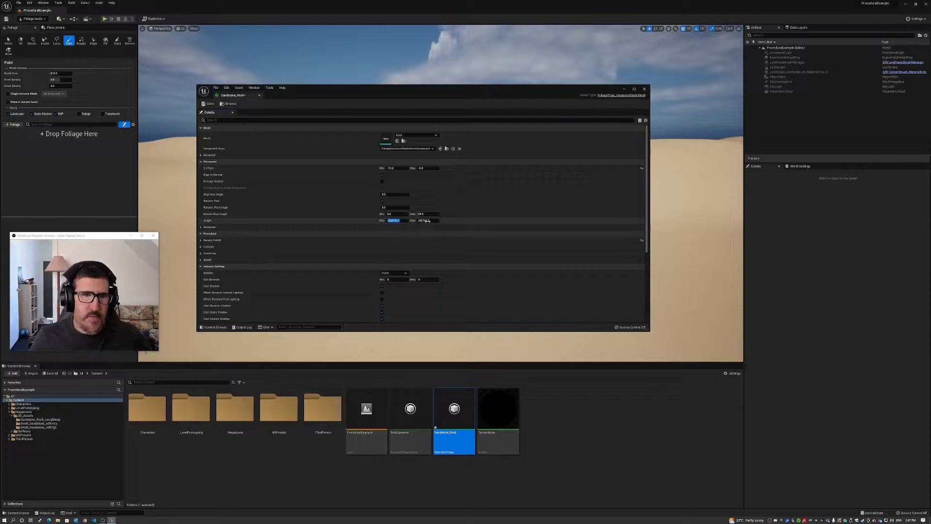
left_click(398, 220)
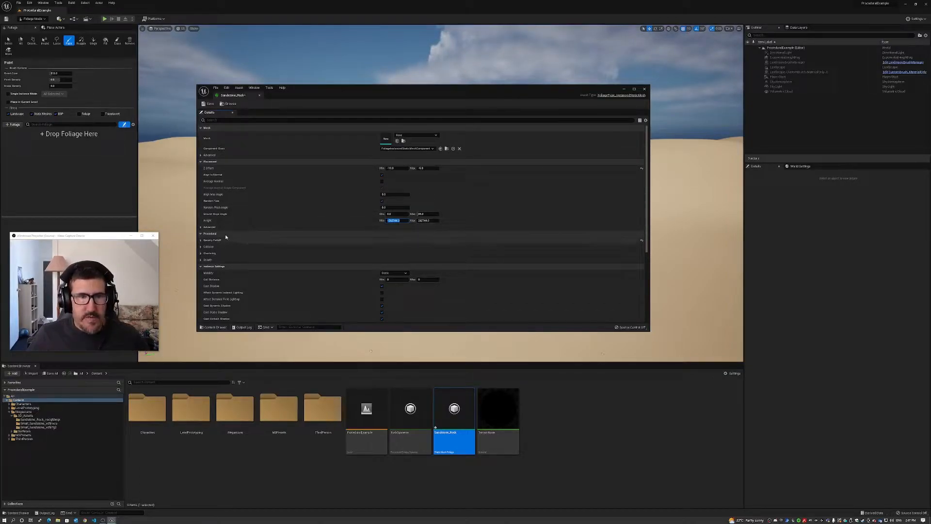
left_click(201, 228)
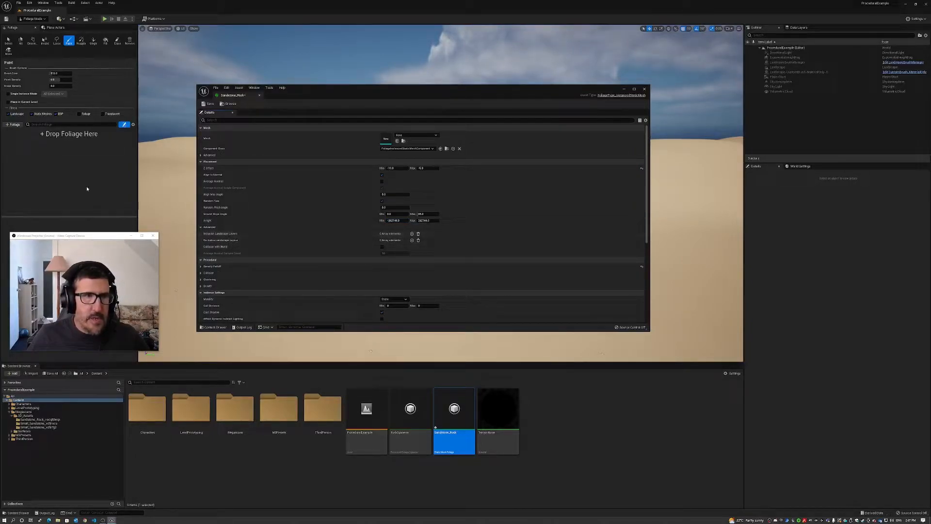
left_click(32, 19)
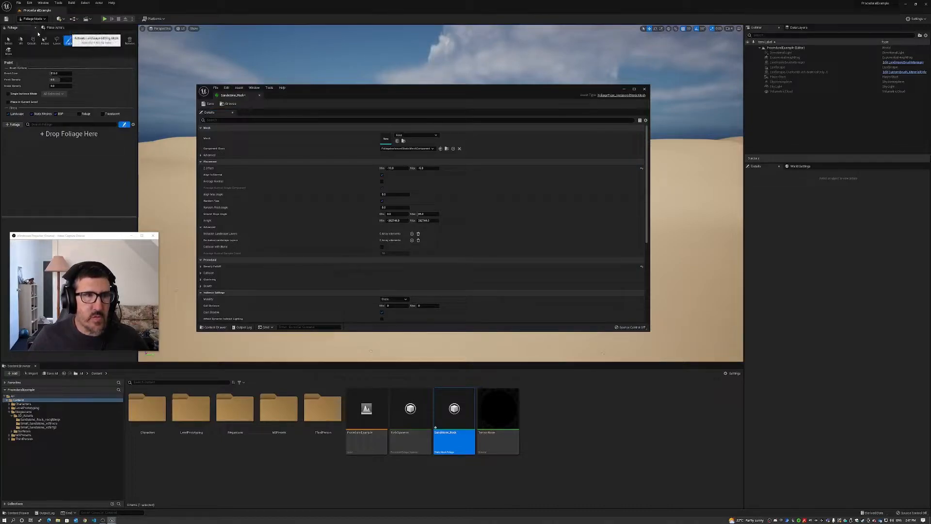
left_click(82, 62)
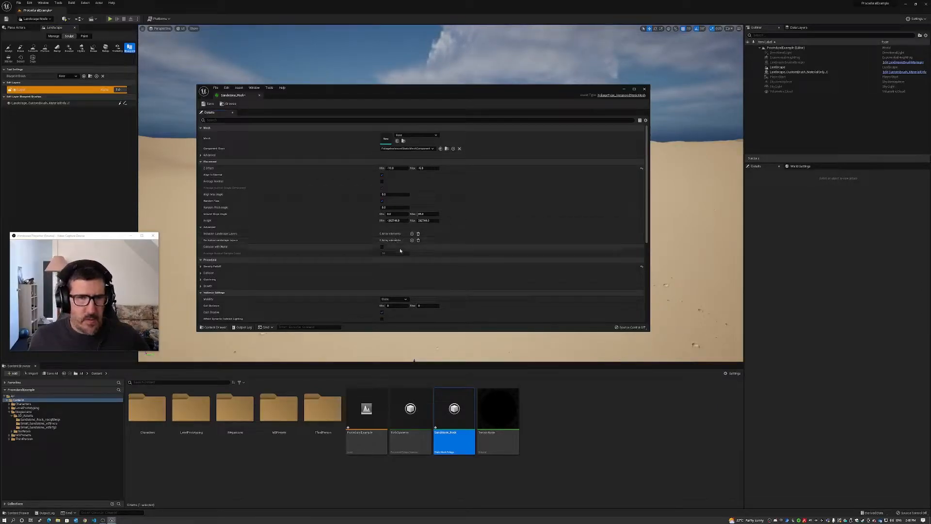
Assign the static mesh from the Sandstone Rock folder to the Sandstone_Rock foliage asset and close its editor
left_click(42, 420)
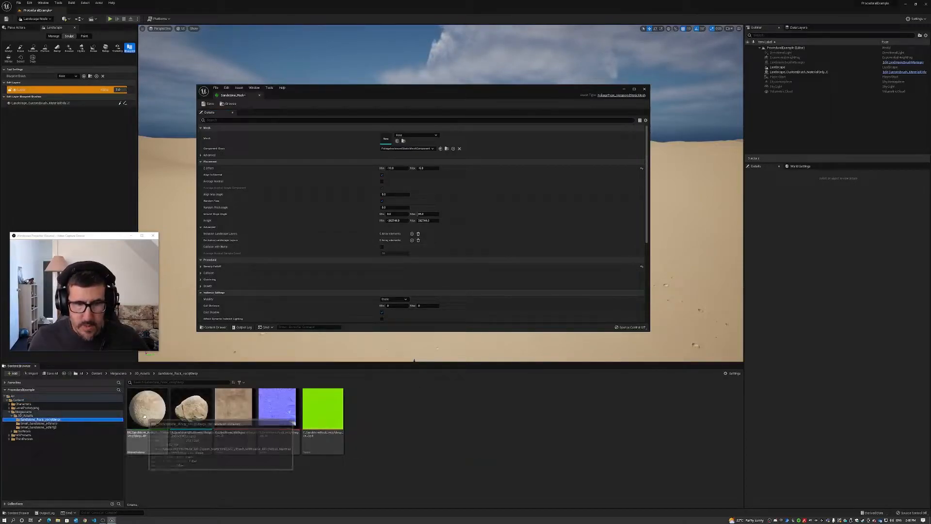
left_click_drag(192, 416, 386, 141)
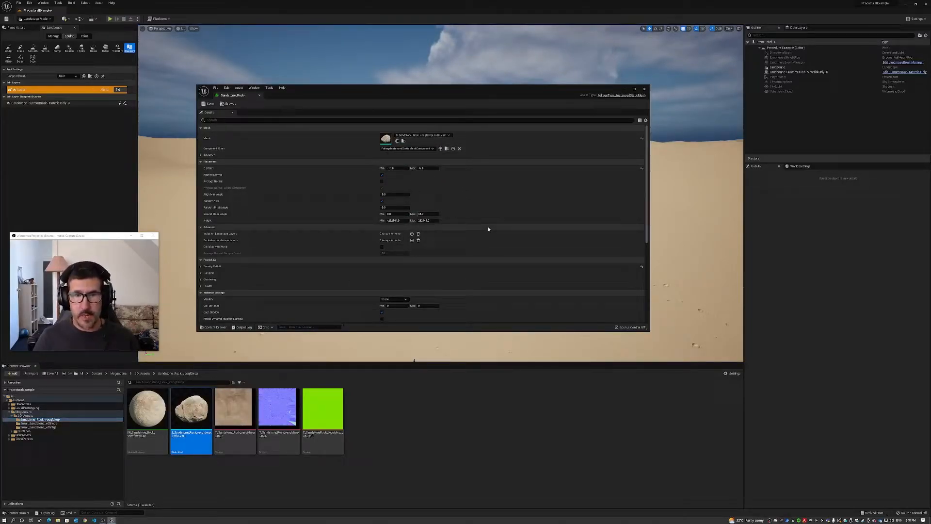
left_click(434, 404)
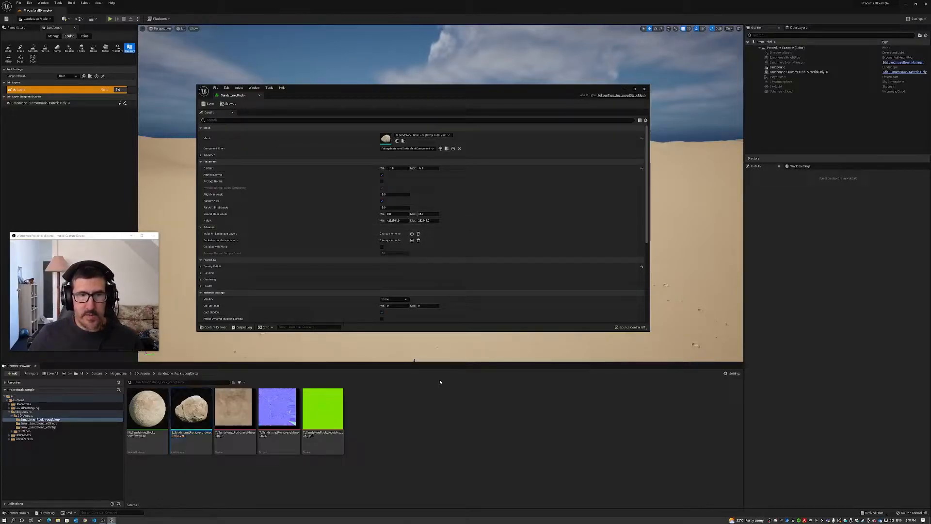
left_click(645, 89)
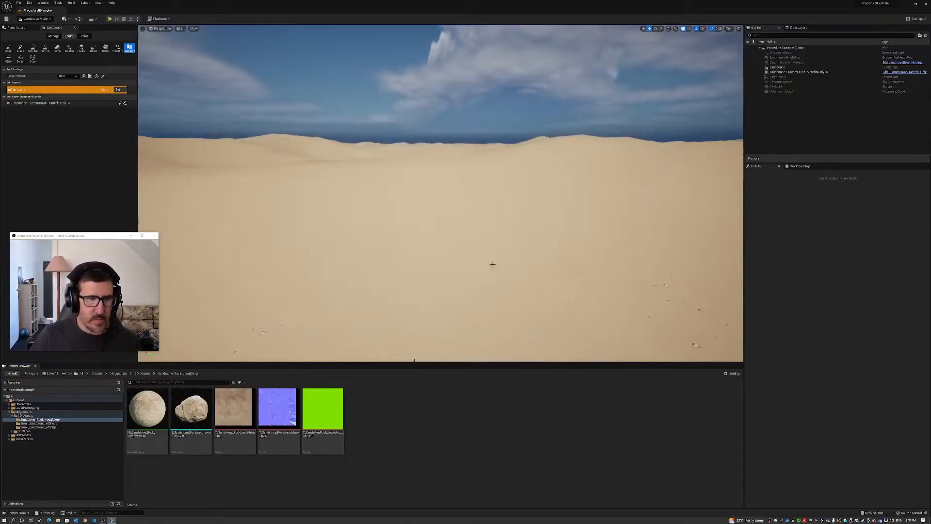
Return to the Content folder and save the Sandstone_Rock foliage asset and the ProceduralExample level
left_click(48, 422)
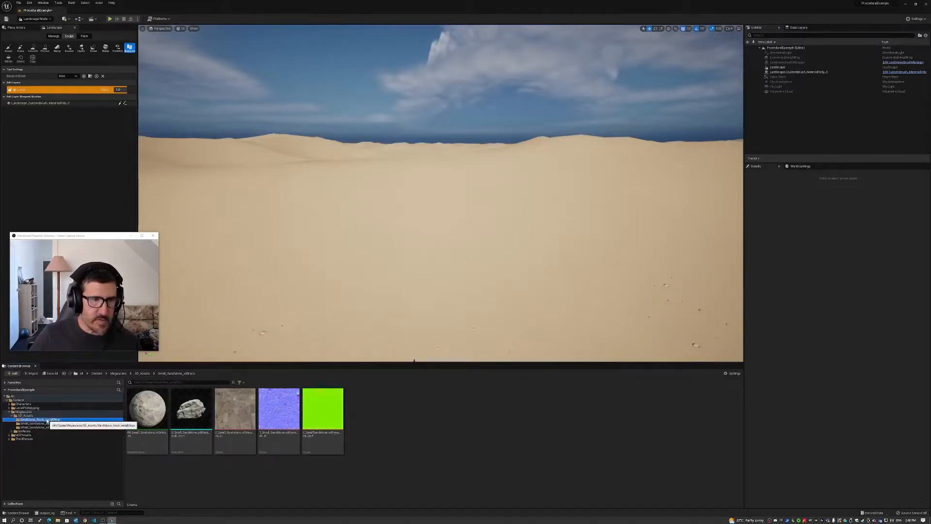
left_click(34, 401)
left_click(448, 416)
key("ctrl+s")
left_click(370, 413)
key("ctrl+s")
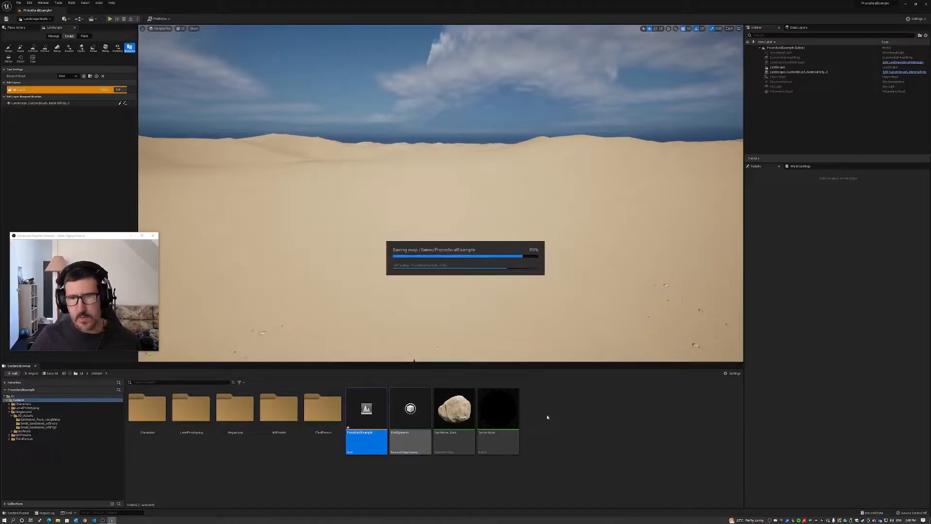
right_click(547, 416)
mouse_move(573, 352)
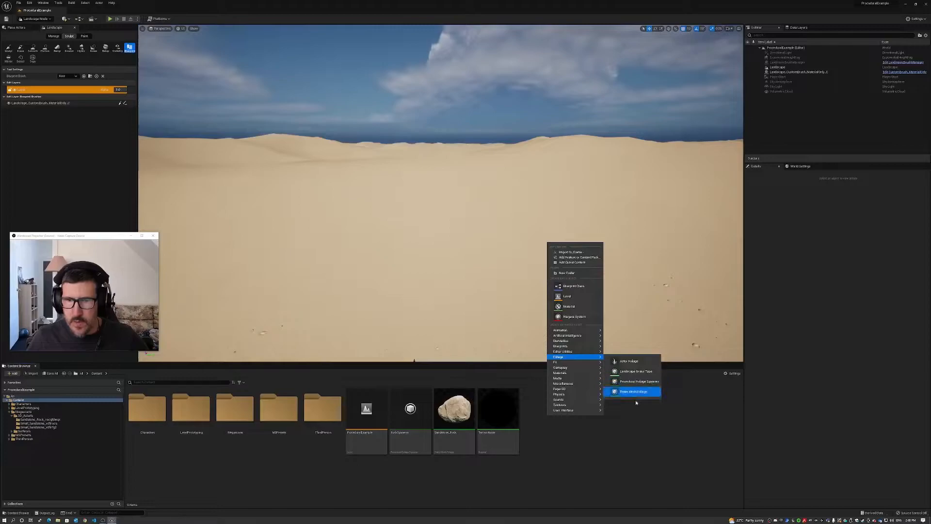
left_click(601, 425)
Make two copies of the Sandstone_Rock foliage asset in the Content folder
left_click(457, 410)
key("ctrl+v")
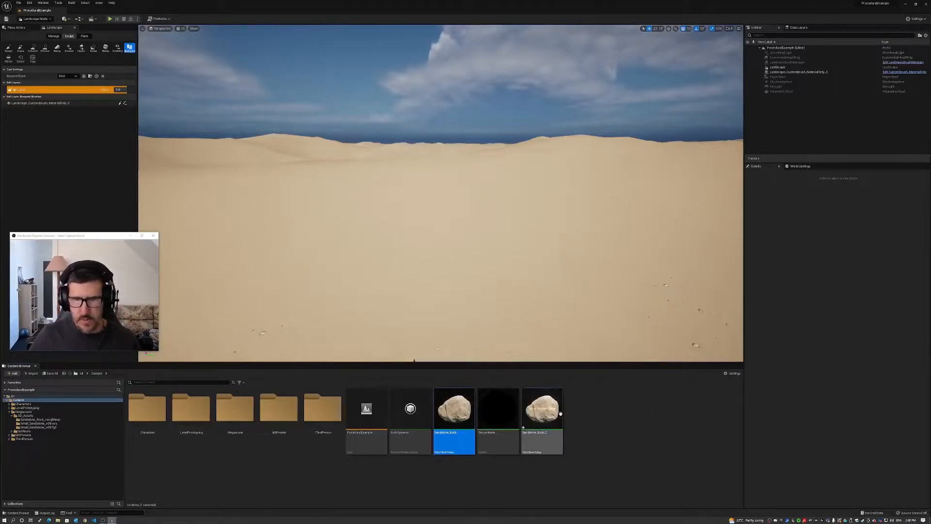
key("ctrl+v")
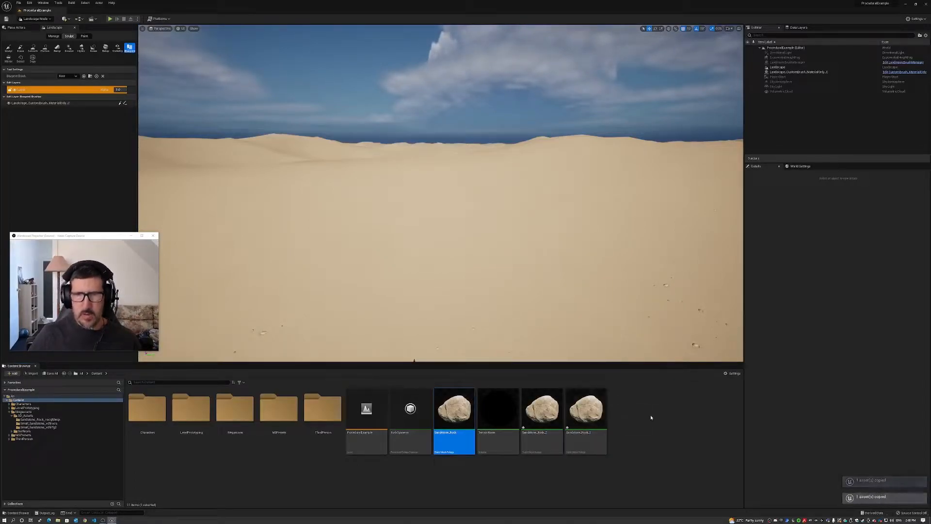
left_click(617, 419)
Open Sandstone_Rock_2 and replace its mesh with the rock from the first Small Sandstone folder
left_click(542, 412)
double_click(542, 412)
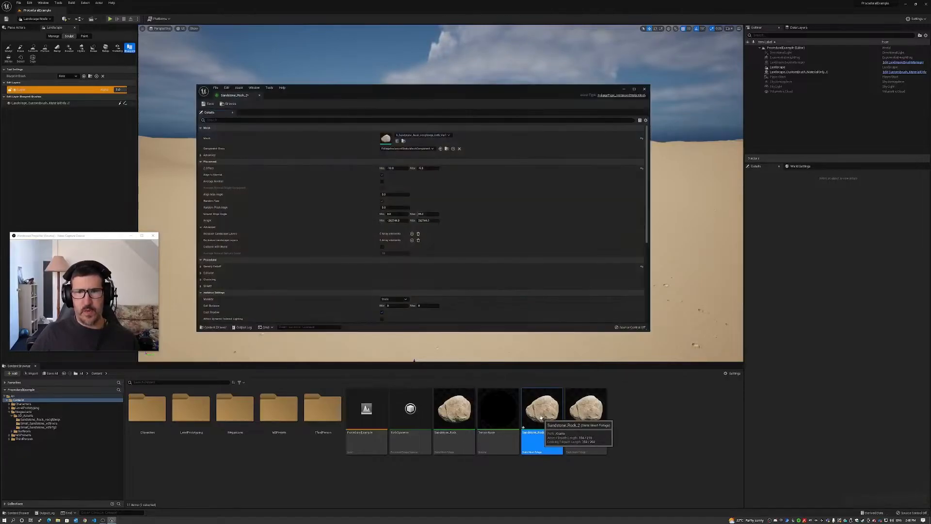
left_click(56, 424)
left_click_drag(189, 409, 395, 138)
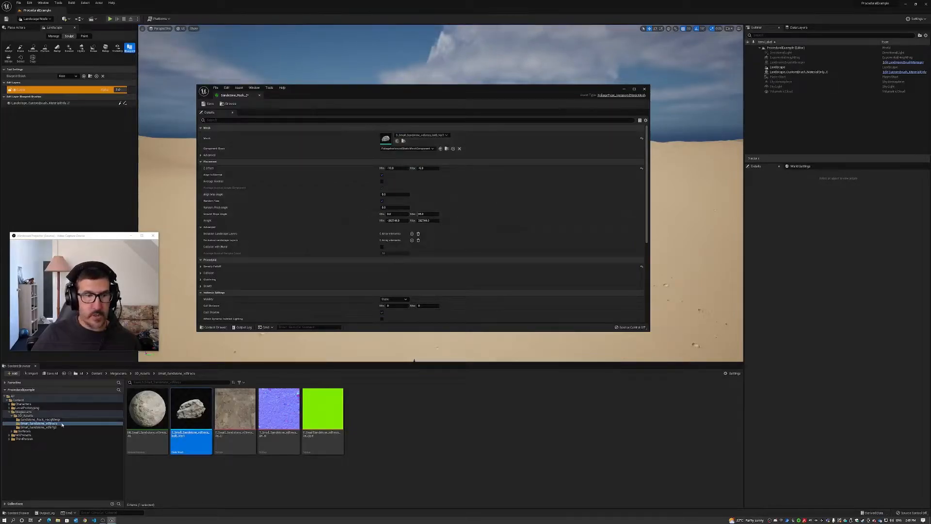
Open the second copy of the Sandstone_Rock foliage asset, replace its mesh with the rock from the second Small Sandstone folder, and close the editor
left_click(18, 399)
double_click(541, 412)
left_click(41, 427)
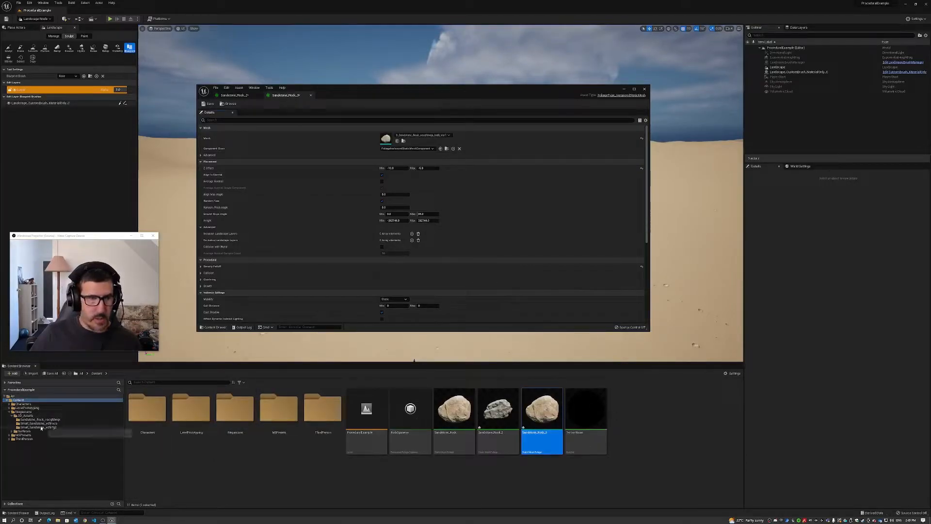
left_click_drag(191, 410, 388, 140)
left_click(645, 90)
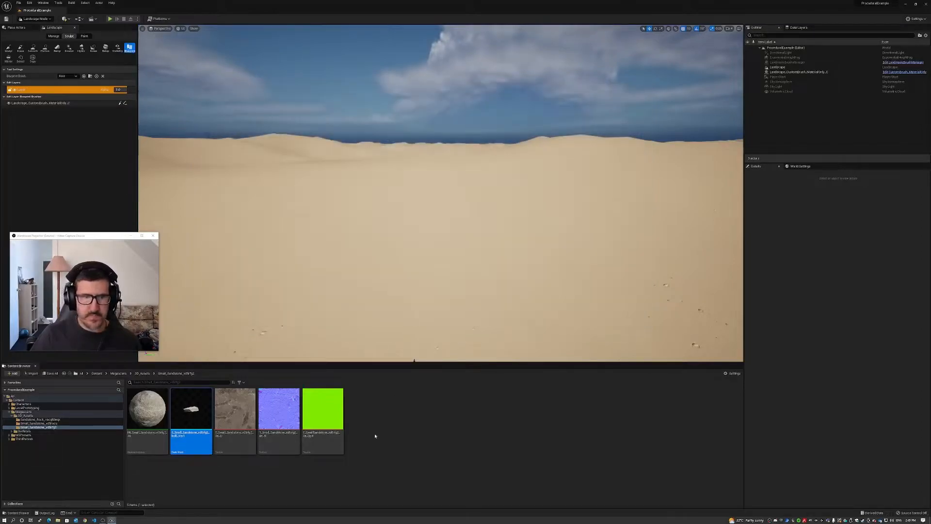
Return to the Content folder and rename the foliage asset Sandstone_Rock_2 as Small_Sandstone_2
left_click(28, 401)
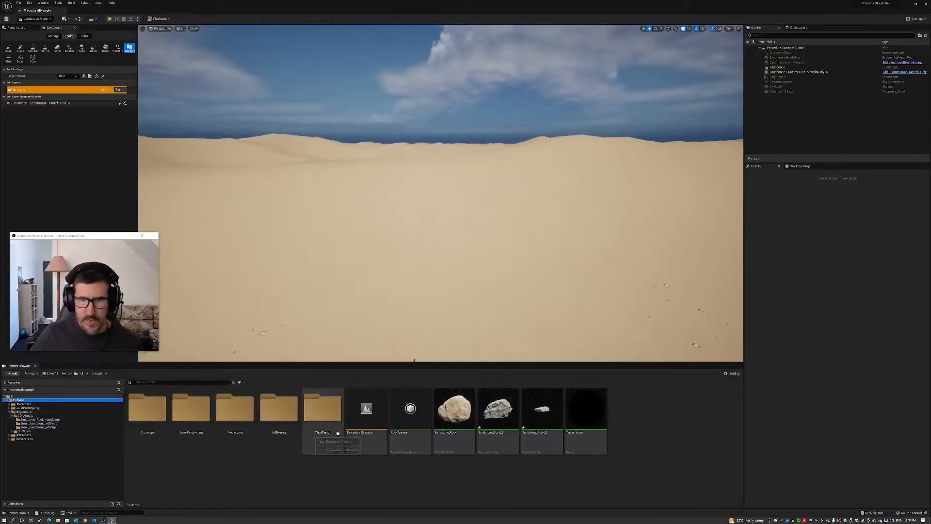
left_click(500, 412)
left_click(549, 416)
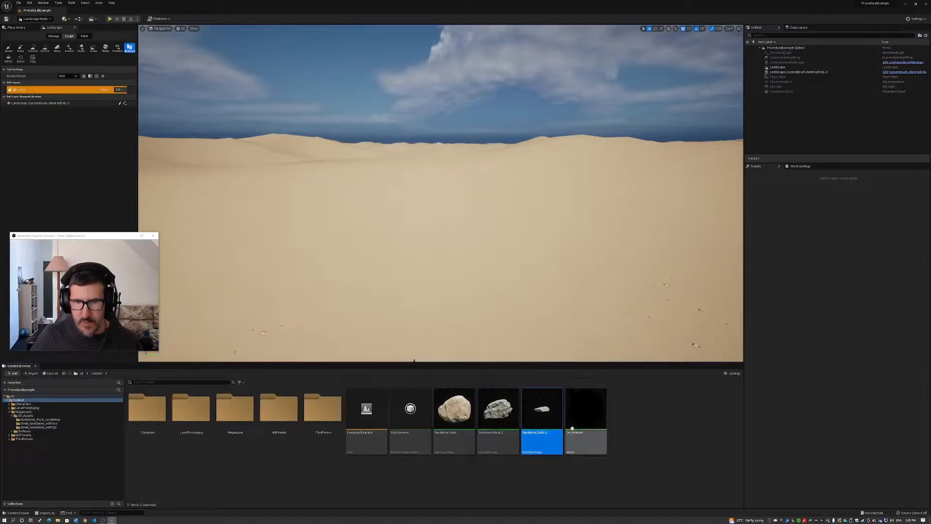
left_click(500, 410)
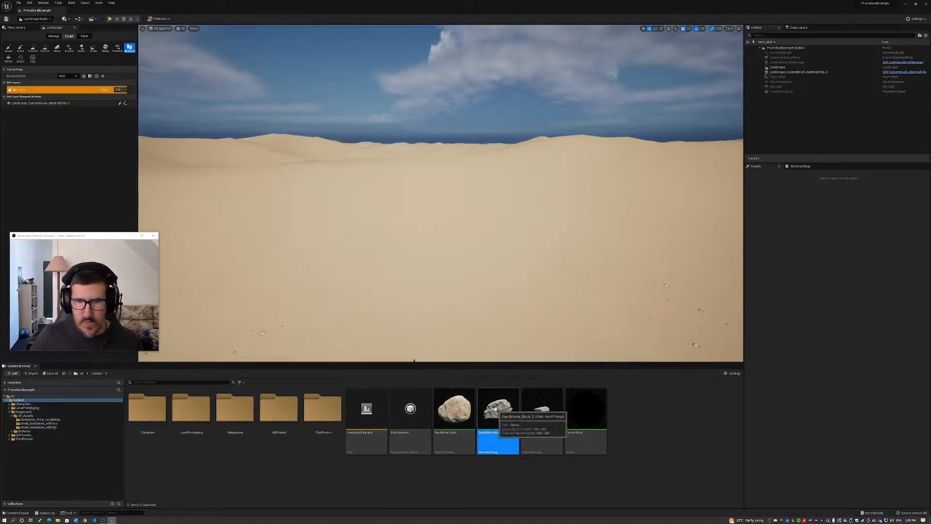
right_click(497, 407)
left_click(528, 317)
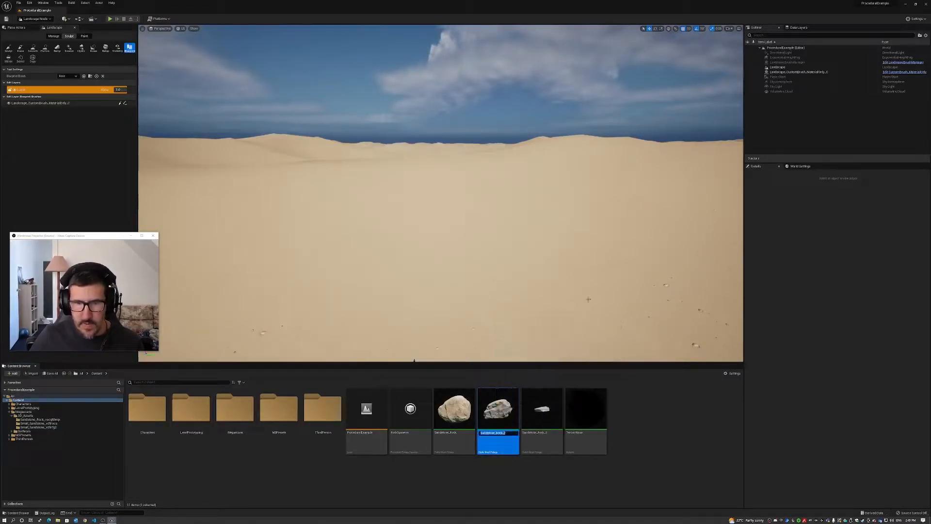
type("Small_")
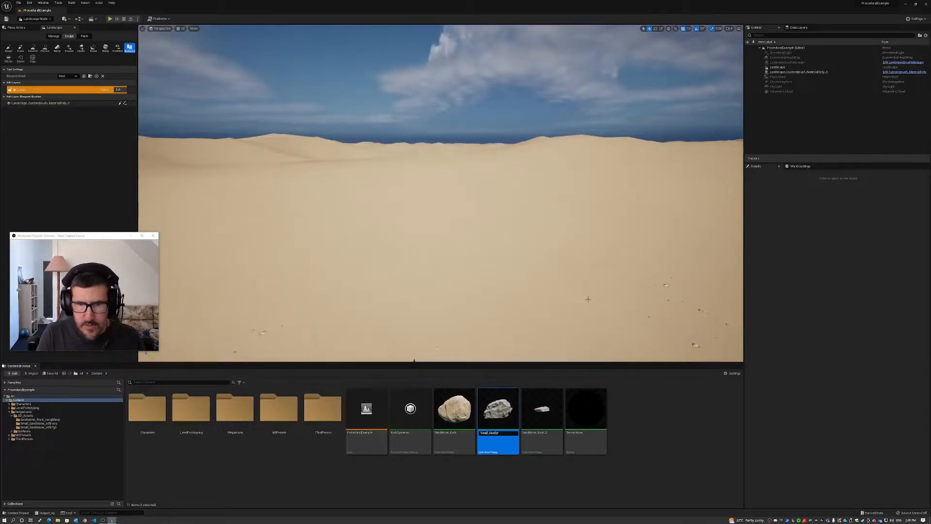
key("Return")
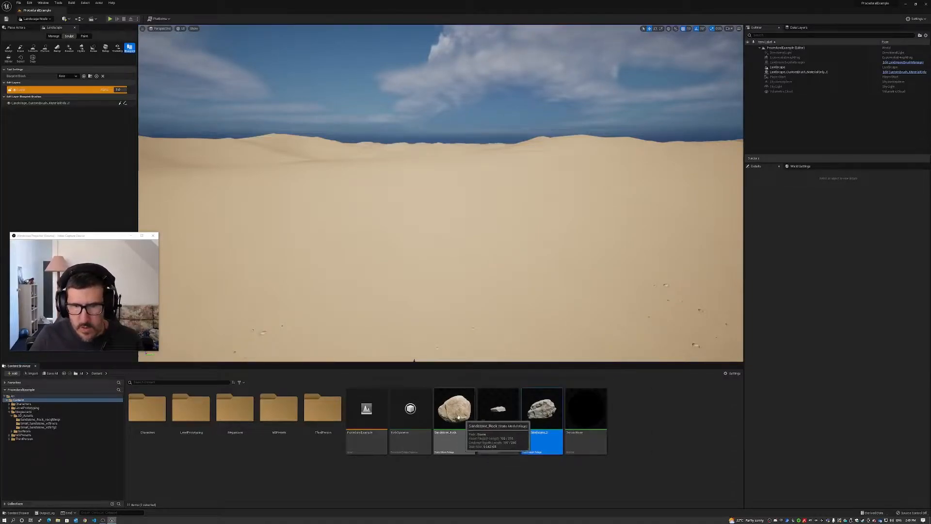
Rename the flat rock's foliage asset as Small_Sandstone_1 and save the work
right_click(504, 411)
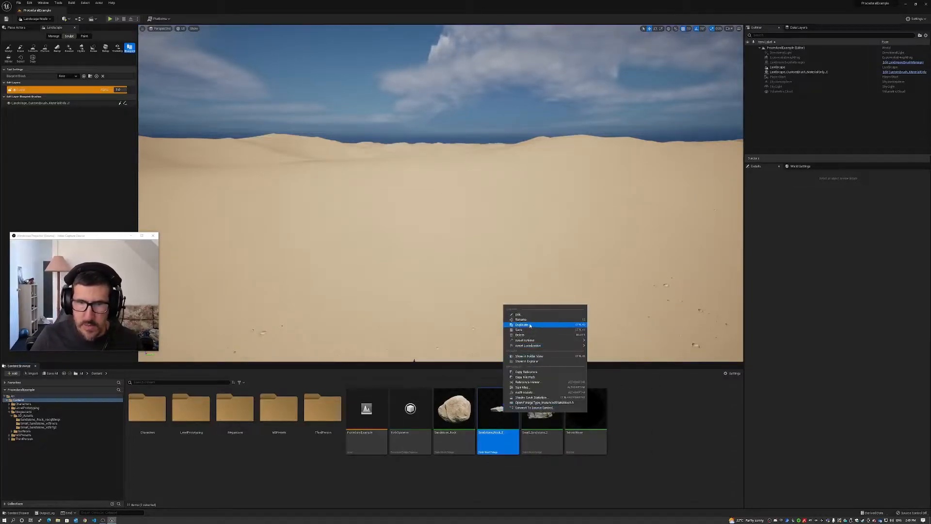
left_click(521, 320)
type("Small_Sandstone")
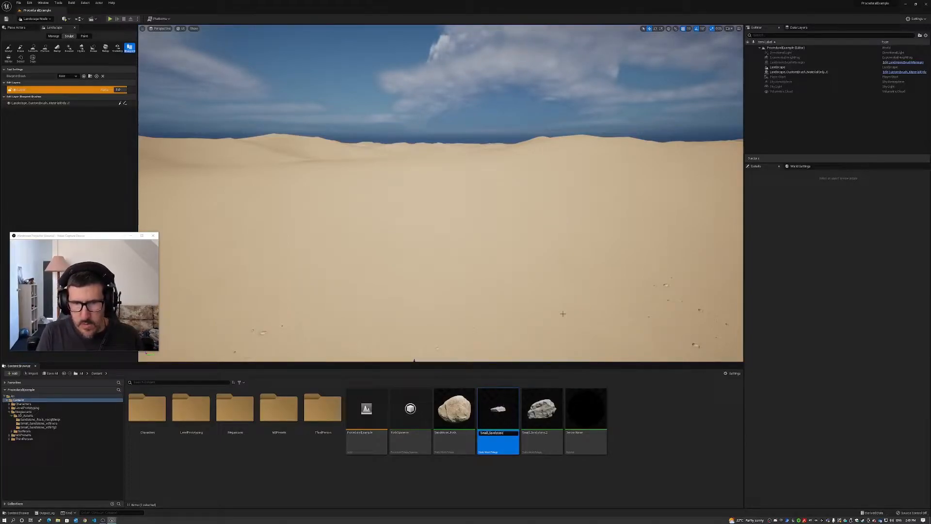
type("_1")
key("Return")
left_click(452, 407)
left_click(495, 407)
left_click(544, 405)
left_click(658, 414)
key("ctrl+s")
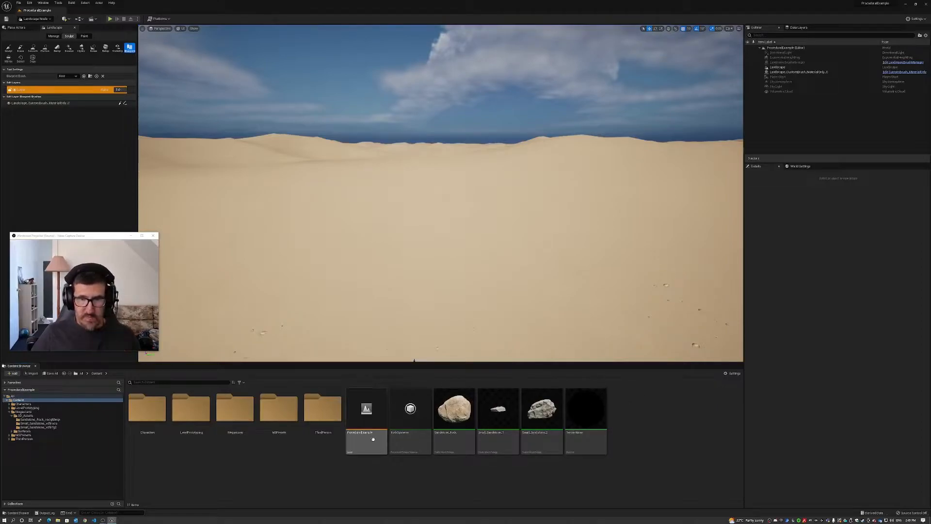
Add Sandstone_Rock, Small_Sandstone_1 and Small_Sandstone_2 as three foliage types in RockSpawner, save it and close its editor
left_click(412, 410)
double_click(412, 409)
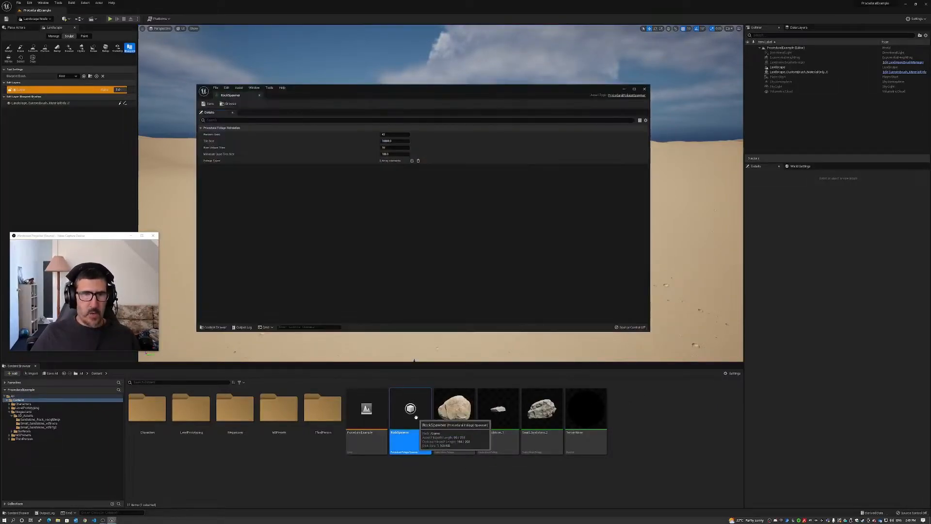
left_click(412, 160)
left_click_drag(470, 393, 400, 170)
left_click(412, 161)
left_click_drag(498, 409, 397, 182)
left_click(411, 160)
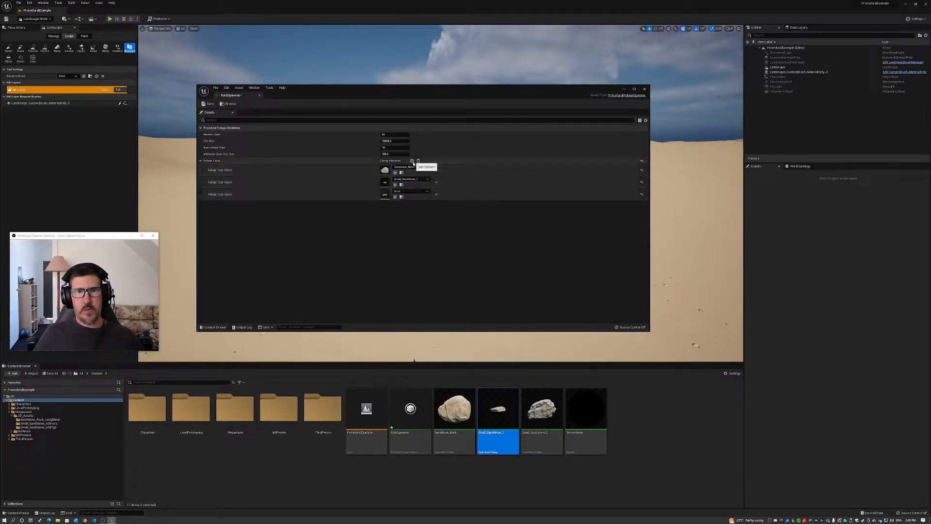
left_click_drag(542, 410, 384, 197)
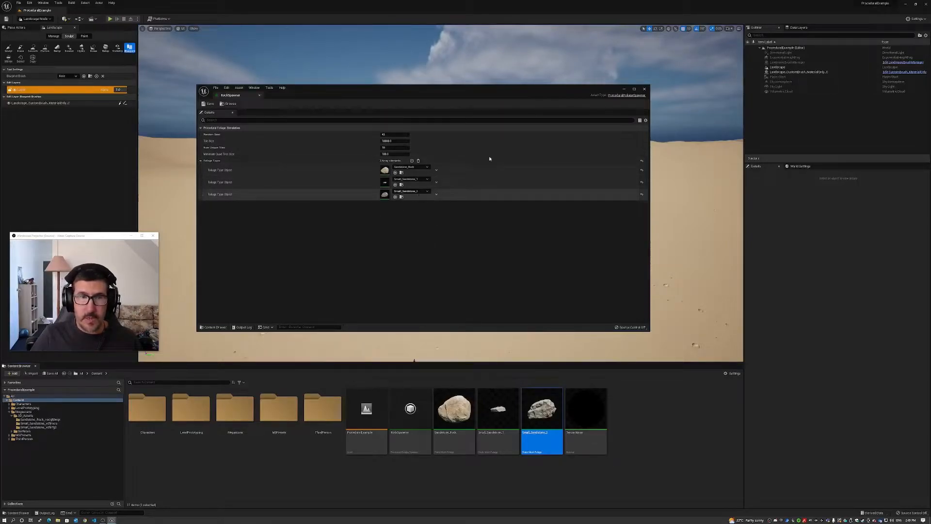
left_click(644, 88)
left_click(652, 429)
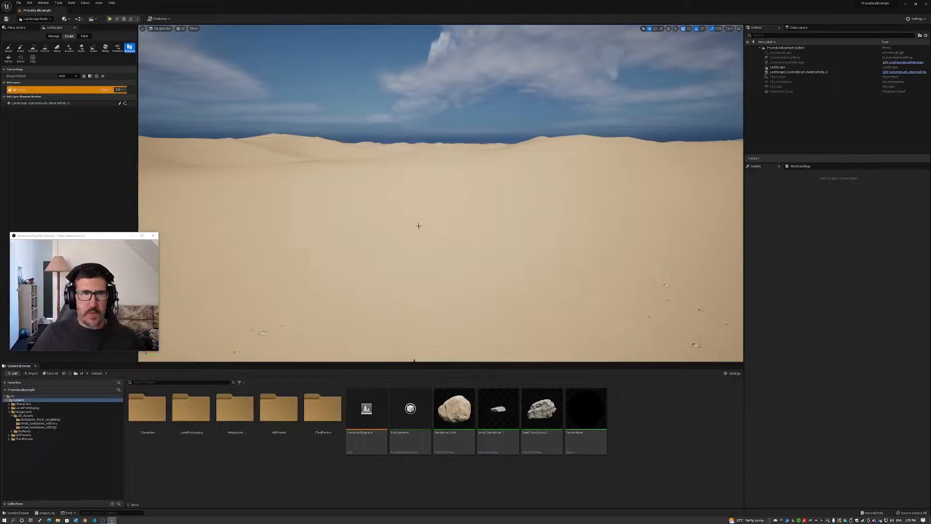
left_click_drag(410, 413, 429, 252)
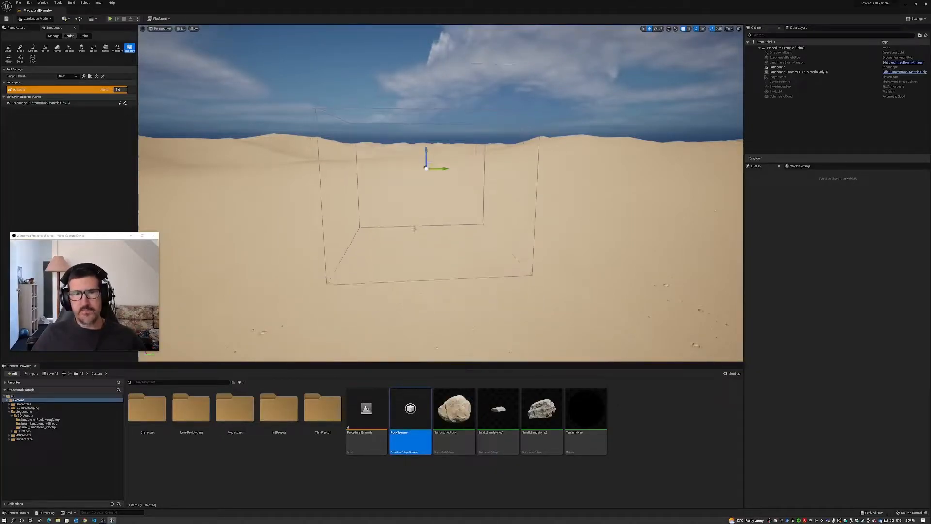
mouse_move(426, 154)
left_mouse_down()
mouse_move(426, 192)
mouse_move(426, 156)
left_mouse_up()
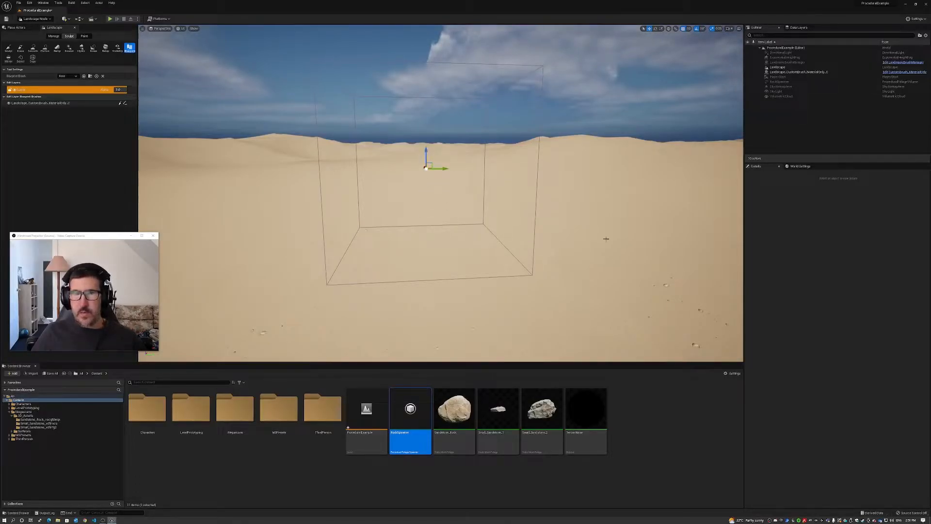
key("ctrl+z")
left_click(680, 429)
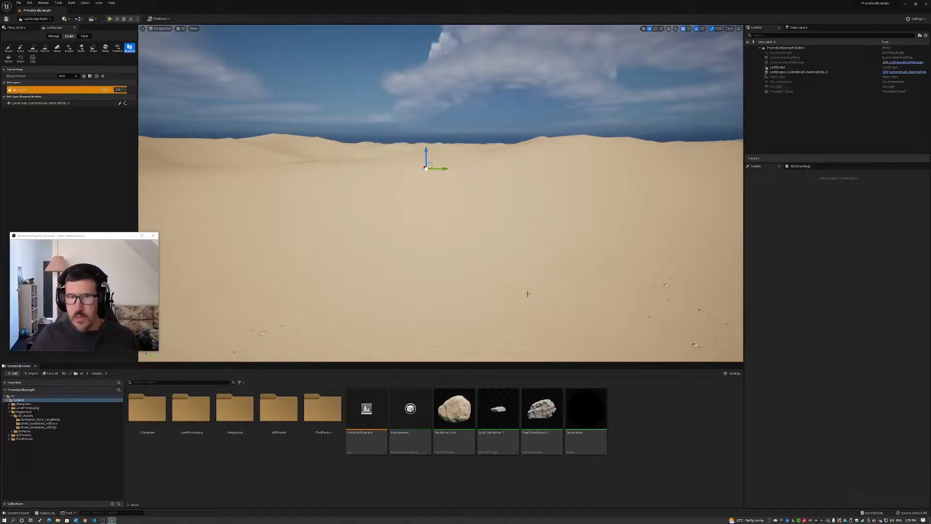
Place the RockSpawner on the desert landscape, change to Selection mode and select the placed RockSpawner volume
left_click_drag(410, 412, 507, 265)
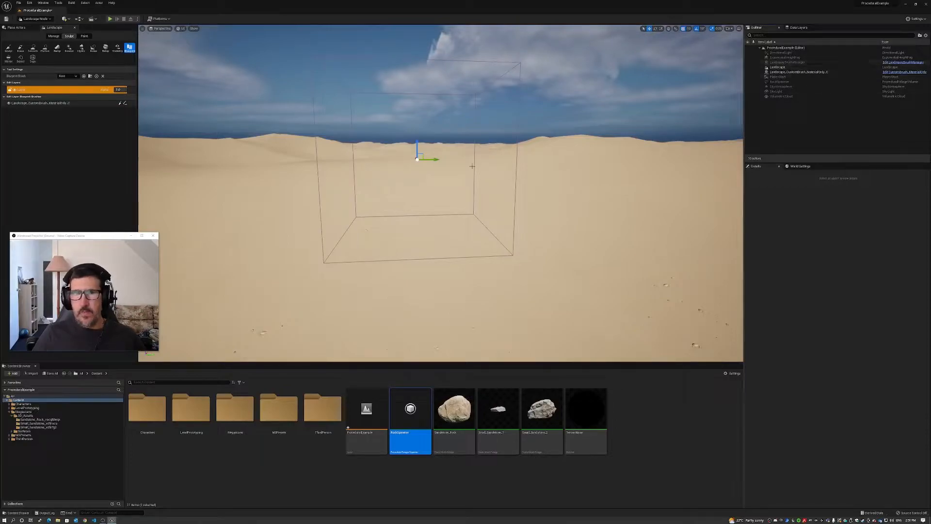
left_click(34, 18)
left_click(34, 25)
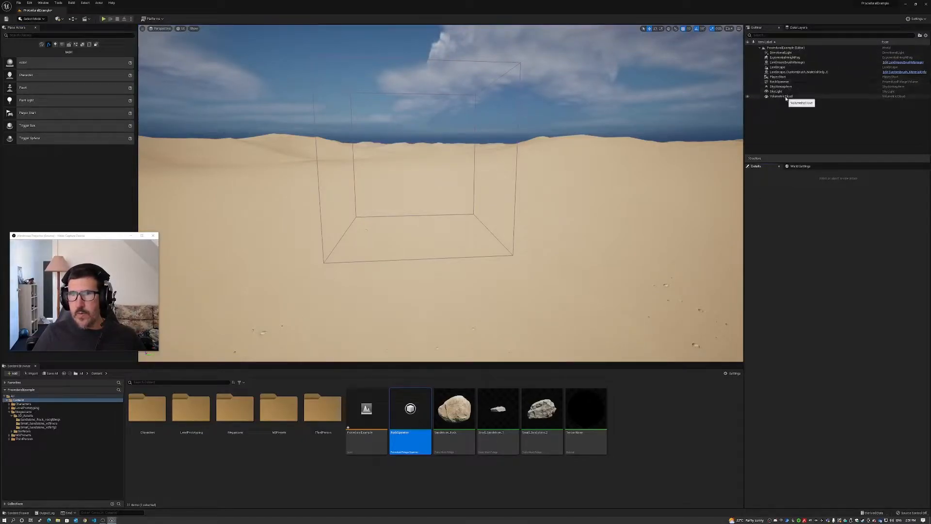
left_click(781, 81)
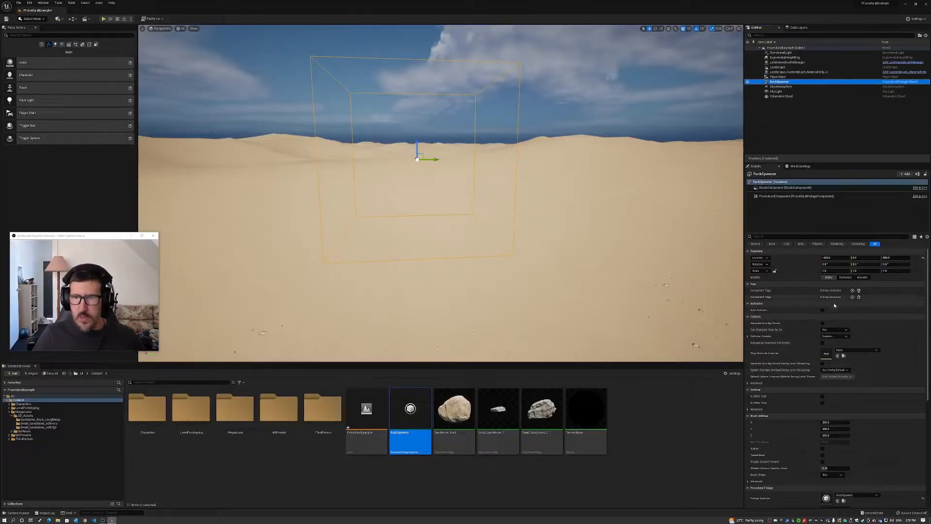
Resimulate the RockSpawner's procedural foliage, save the ProceduralExample level and resimulate again
scroll(844, 309, "down", 3)
scroll(844, 310, "down", 3)
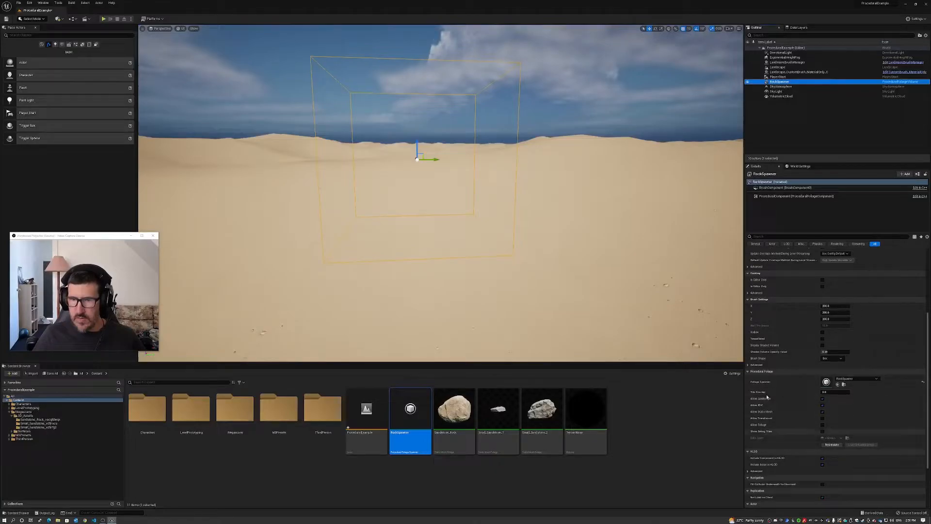
left_click(832, 445)
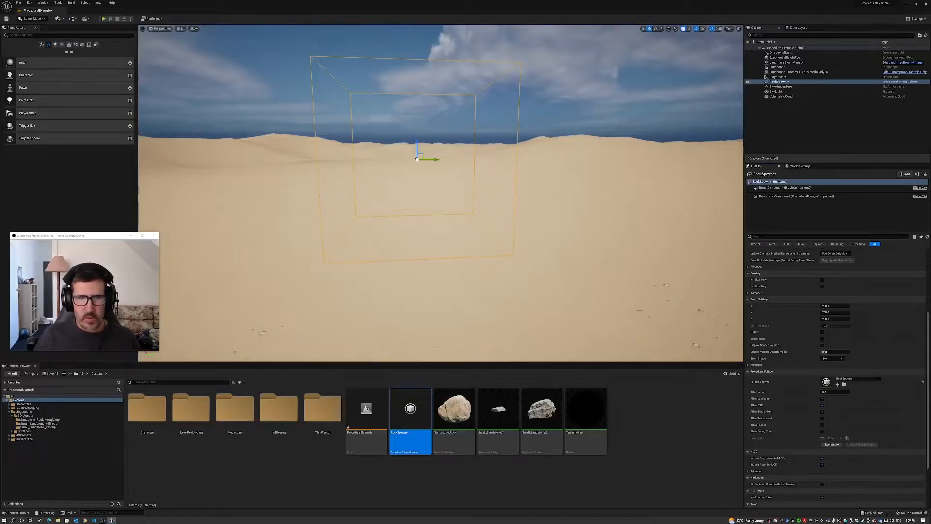
left_click(376, 425)
key("ctrl+s")
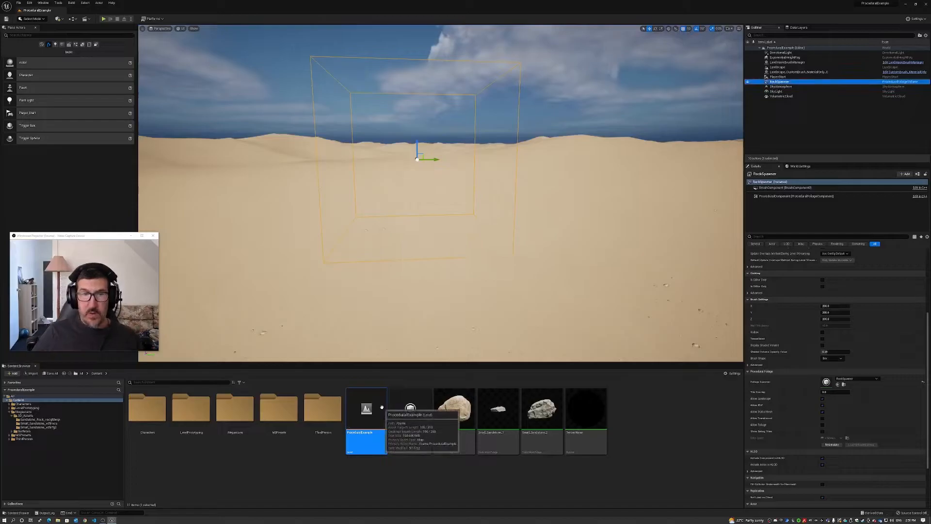
left_click(832, 445)
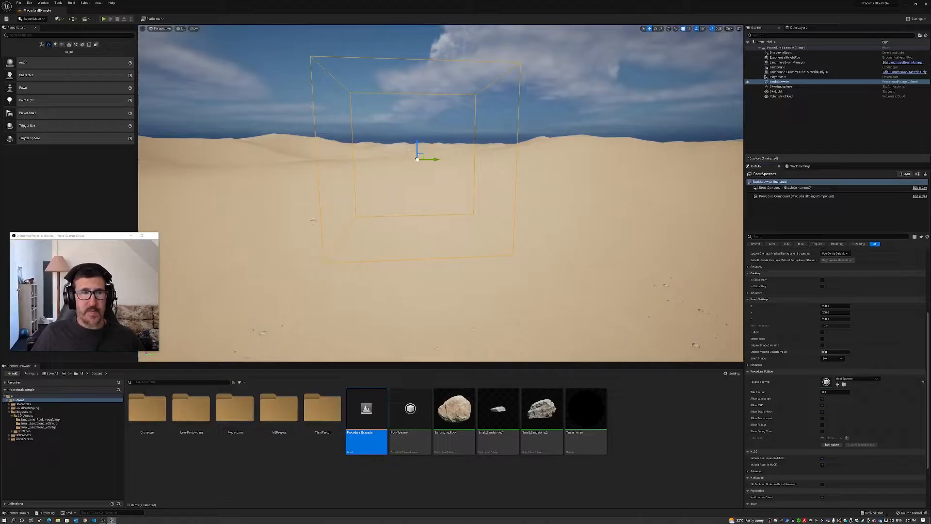
left_click(91, 45)
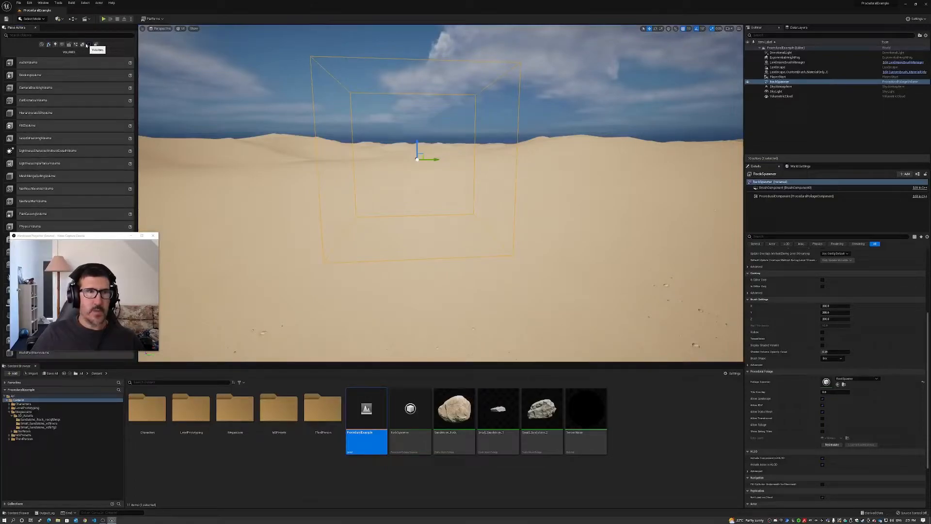
left_click(83, 45)
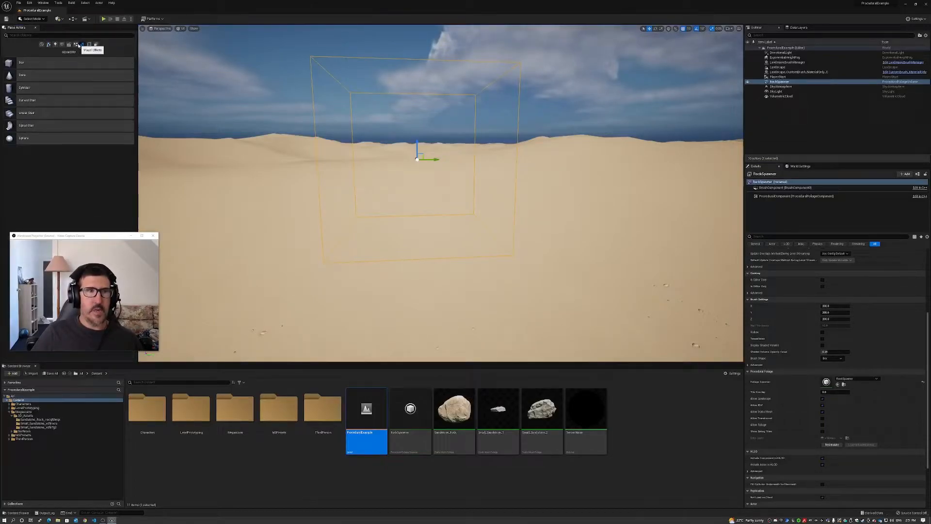
left_click(75, 44)
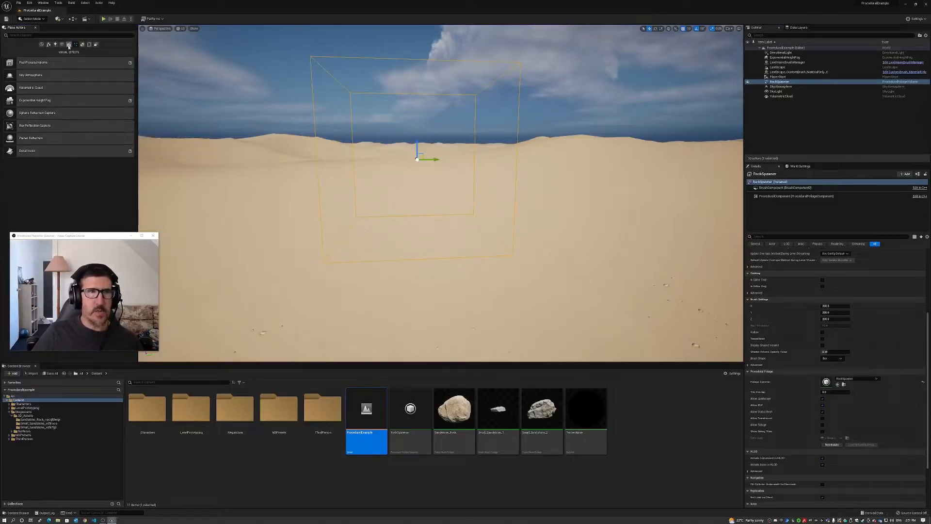
left_click(97, 45)
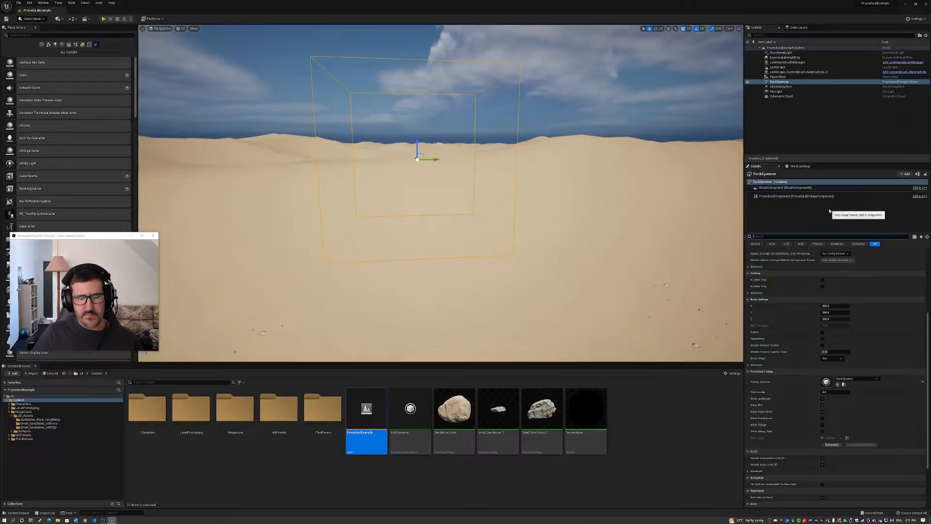
Search the RockSpawner's details for an "infinite" setting and clear the search
type("in")
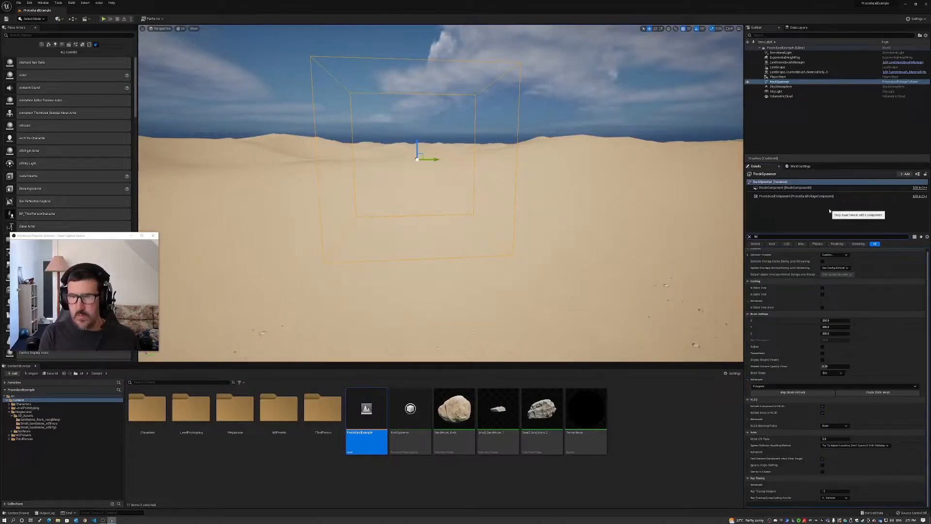
type("finite")
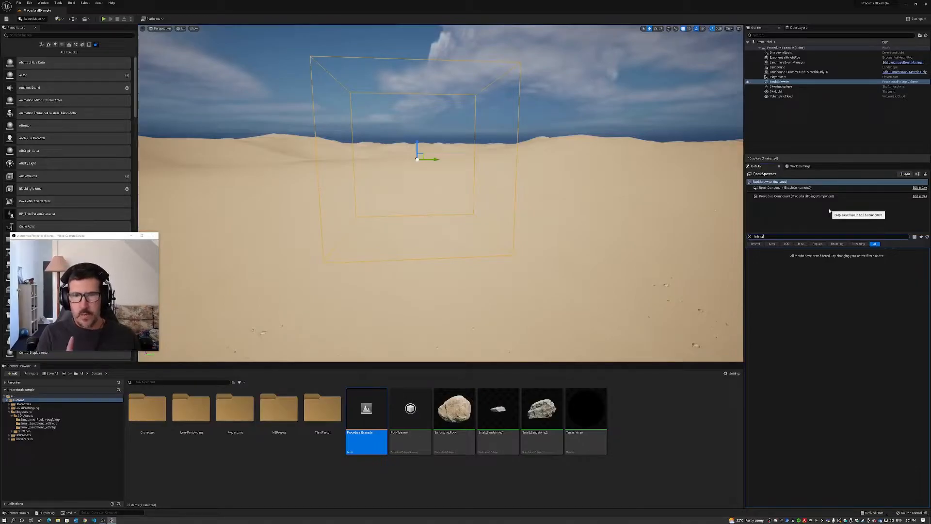
key("BackSpace")
key("BackSpace")
key("BackSpace")
key("BackSpace")
key("BackSpace")
key("BackSpace")
key("BackSpace")
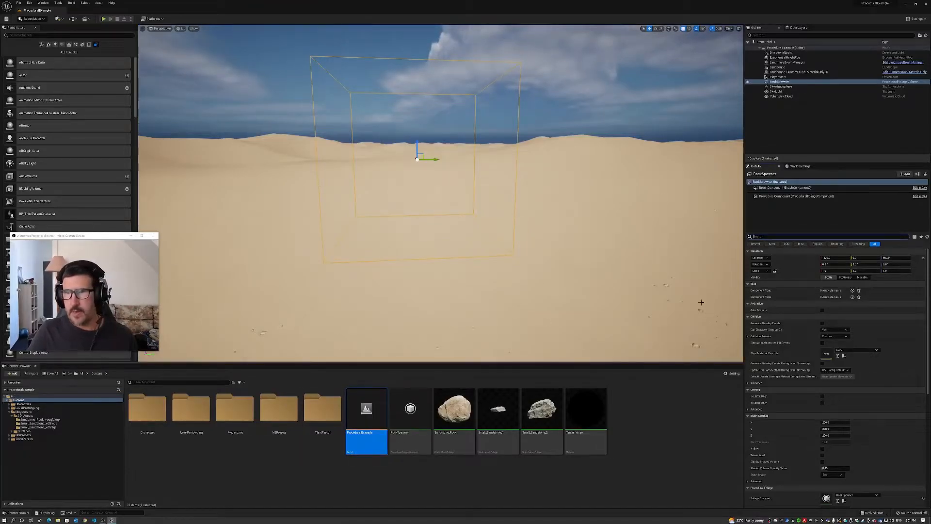
Set the RockSpawner volume's X and Z location to 0
left_click(835, 257)
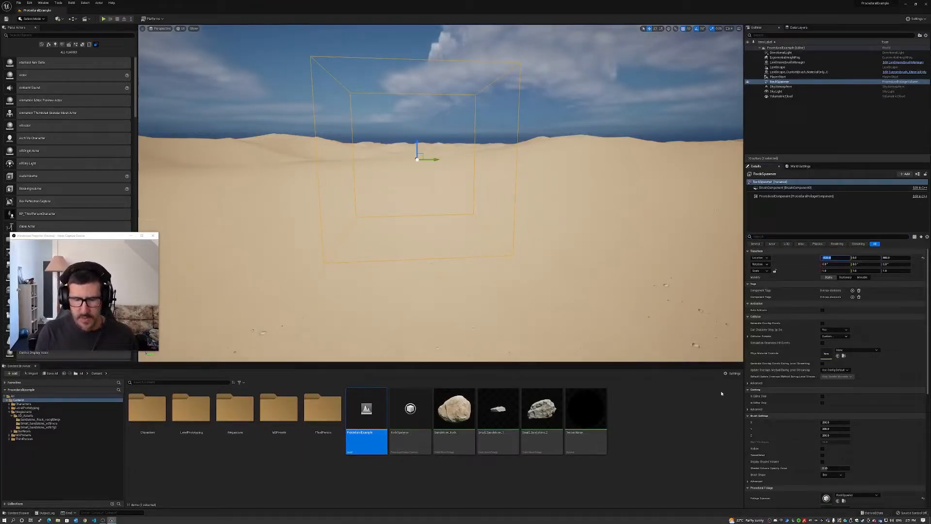
type("0")
key("Tab")
key("Tab")
type("0")
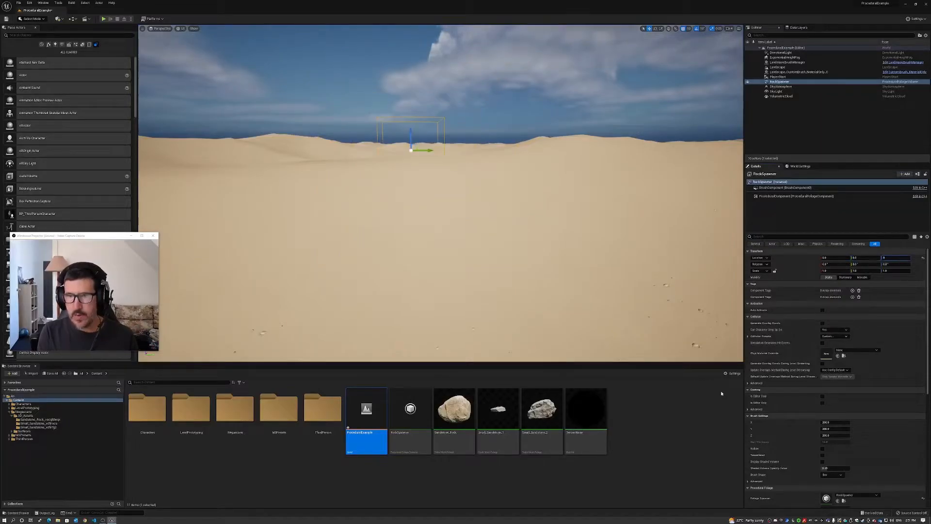
Set the RockSpawner volume's scale to 4000 on the X, Y and Z axes
right_click_drag(592, 309, 502, 202)
key("s")
key("w")
left_click(825, 271)
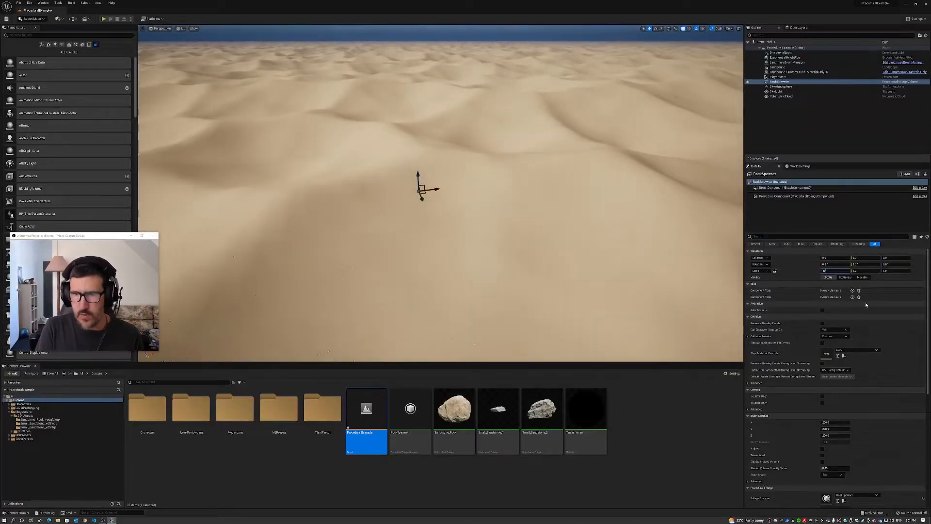
type("4000")
key("Tab")
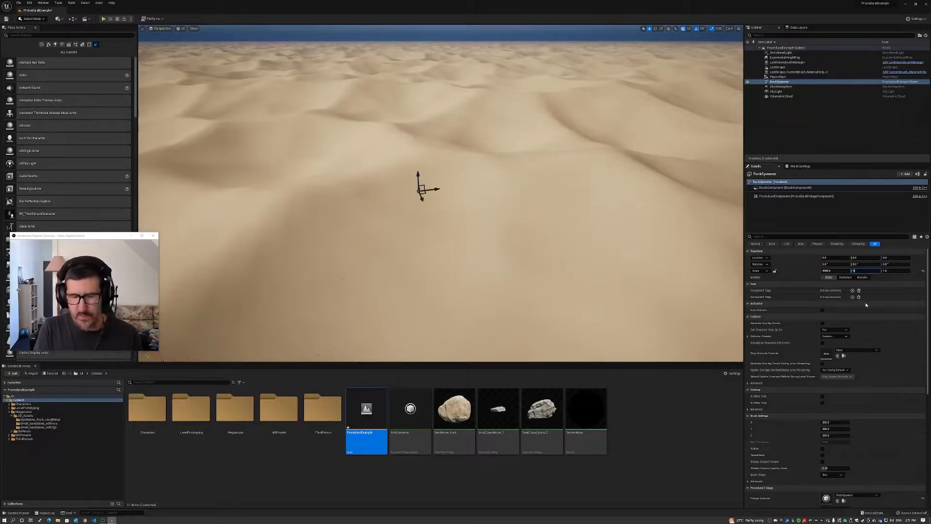
type("4000")
key("Tab")
type("4055")
key("Return")
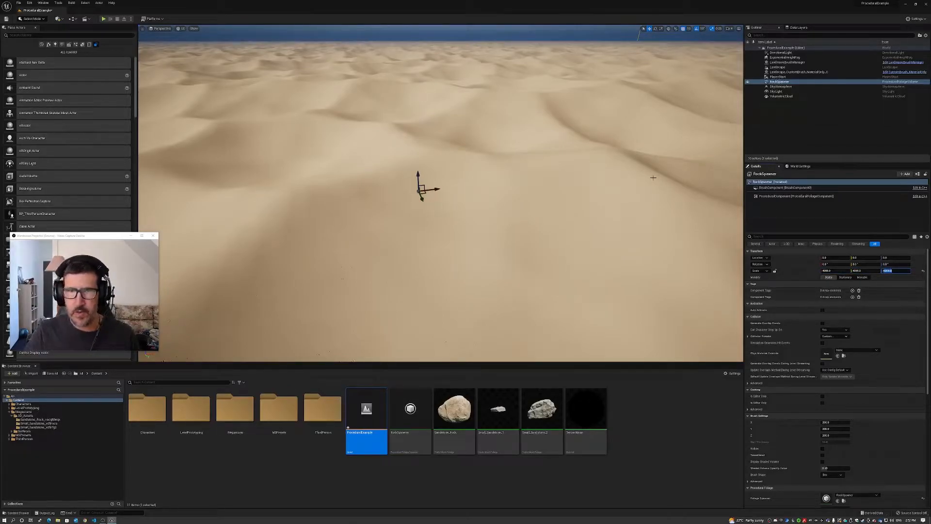
right_click_drag(658, 178, 691, 127)
right_click_drag(533, 189, 624, 182)
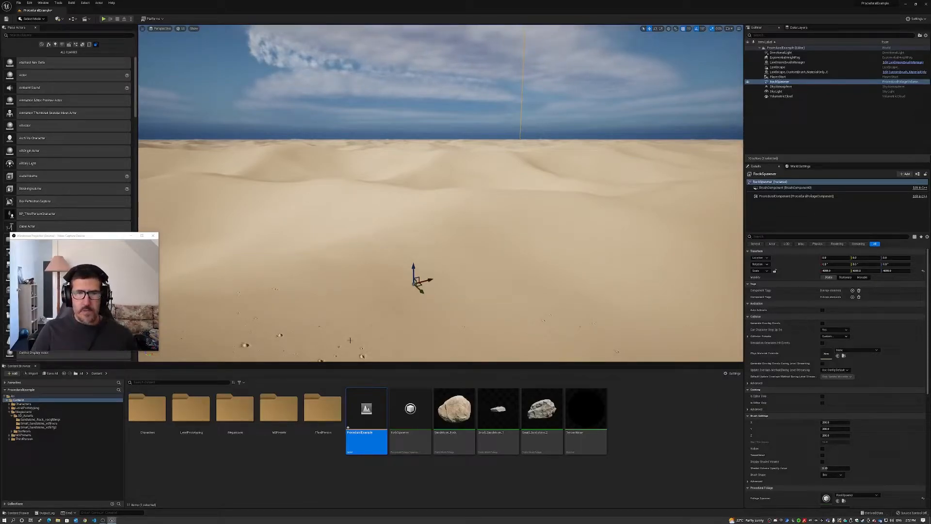
Save the ProceduralExample level and resimulate the enlarged RockSpawner's procedural foliage
key("ctrl+s")
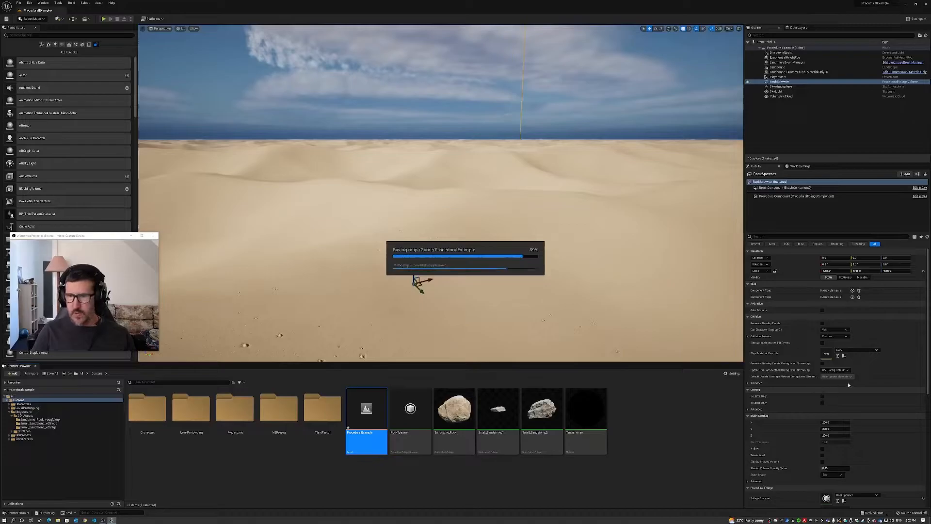
scroll(853, 381, "down", 3)
scroll(854, 381, "down", 2)
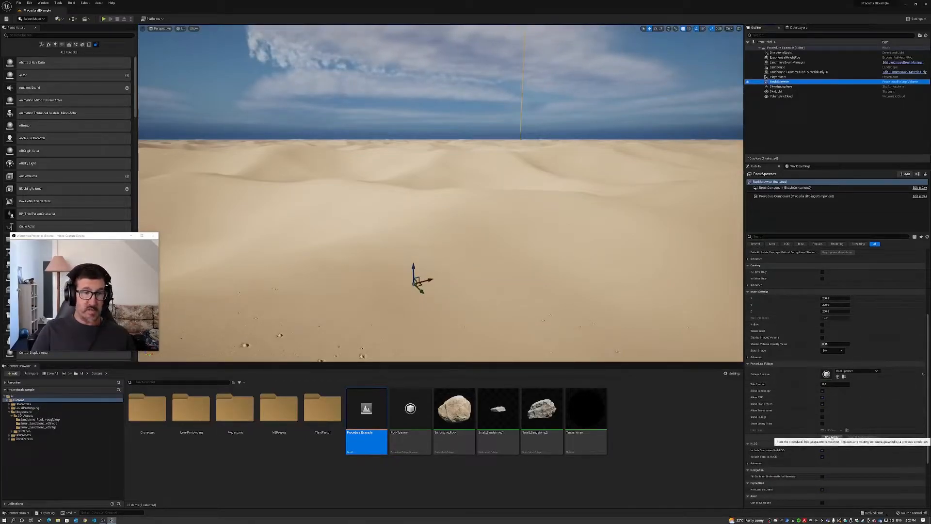
left_click(832, 437)
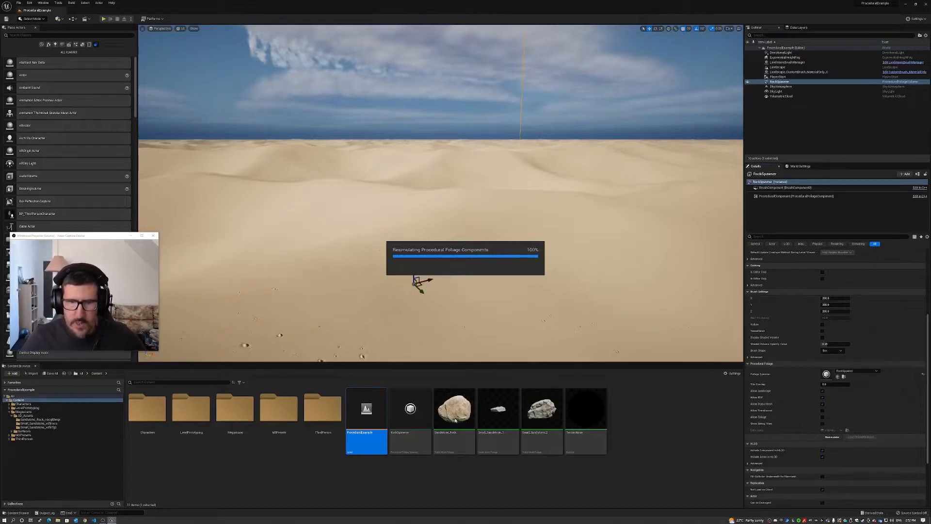
left_click(677, 410)
Examine the distribution of the scattered rocks across the dunes from near and from above
right_click_drag(440, 194, 441, 175)
key("w")
key("w")
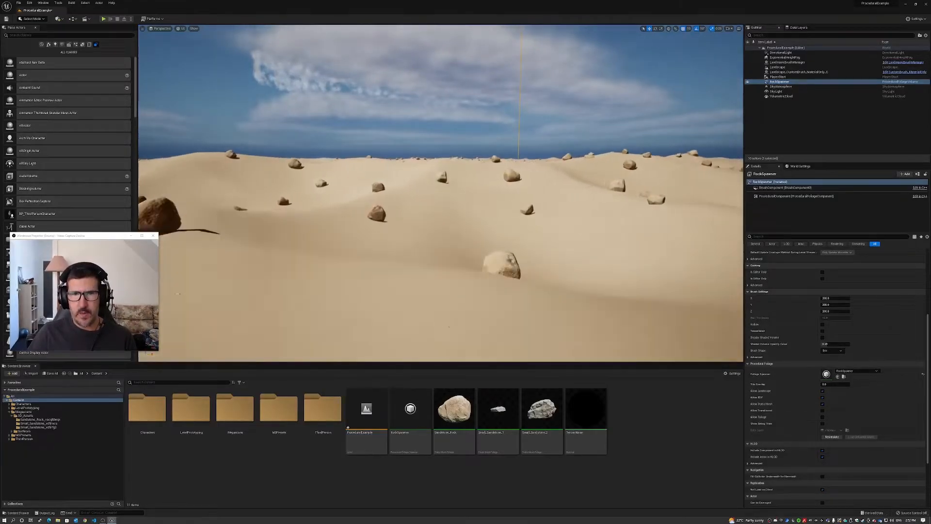
right_click_drag(440, 193, 449, 242)
key("s")
key("s")
right_click_drag(440, 193, 601, 145)
right_click_drag(440, 193, 442, 151)
key("w")
key("w")
key("s")
key("s")
mouse_move(471, 227)
right_mouse_down()
mouse_move(471, 252)
mouse_move(470, 233)
right_mouse_up()
Play-test the level to check where the character starts, and stop the session
key("grave")
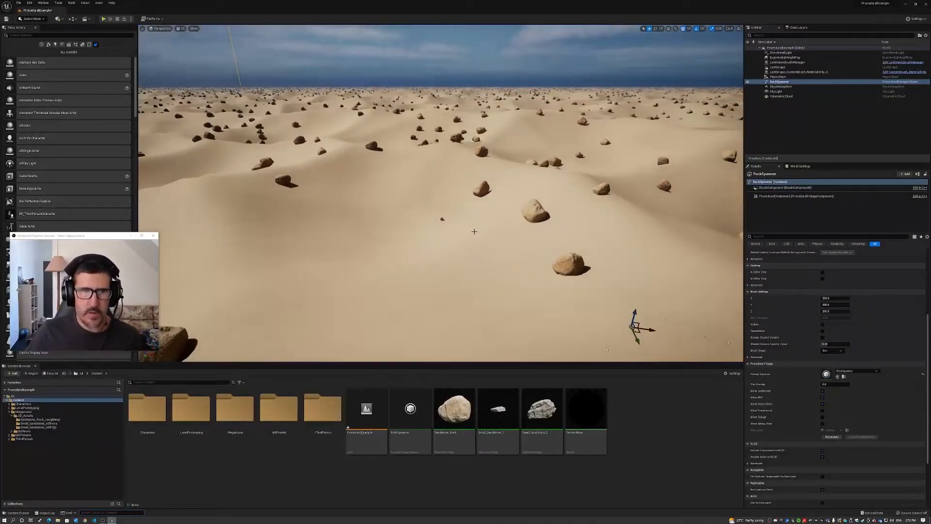
right_click(323, 231)
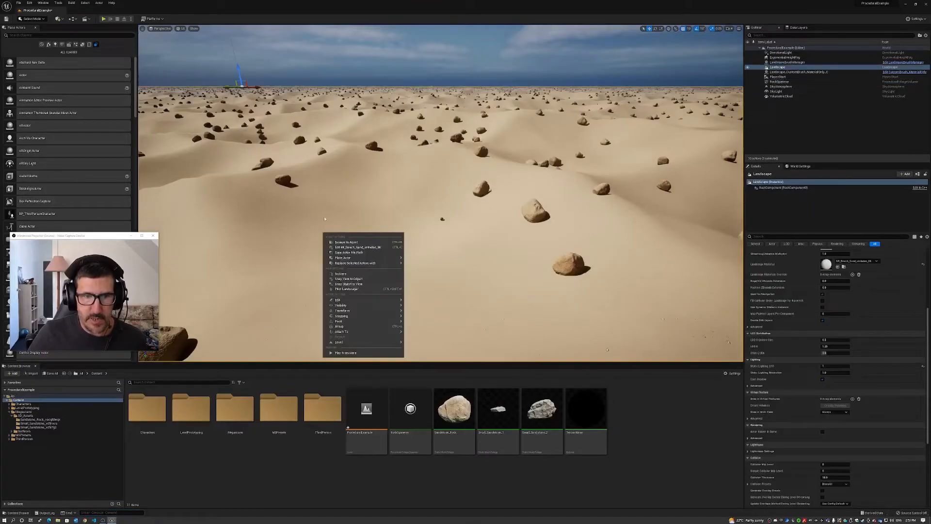
left_click(415, 3)
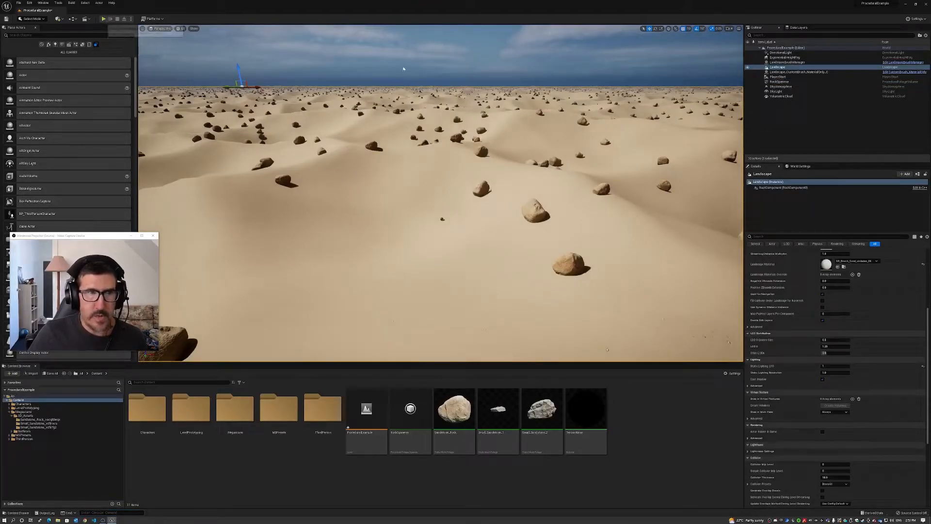
left_click(103, 19)
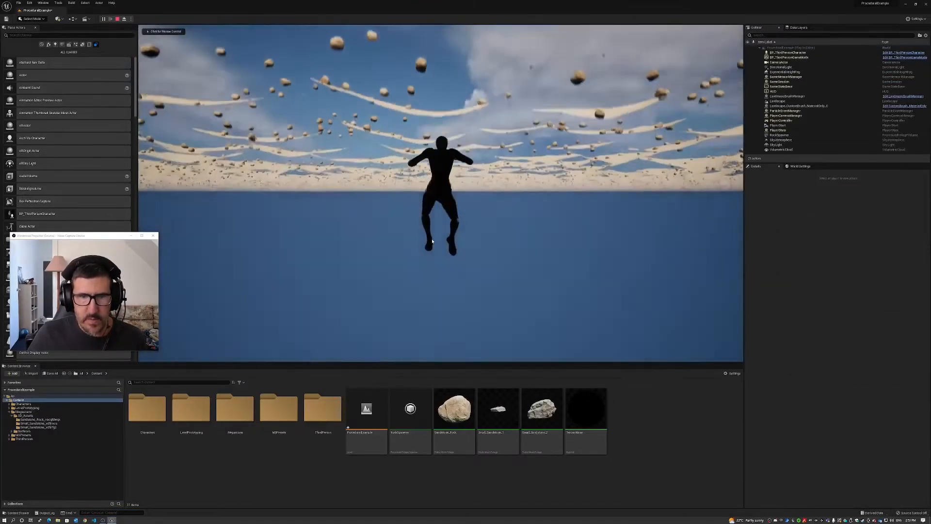
key("Escape")
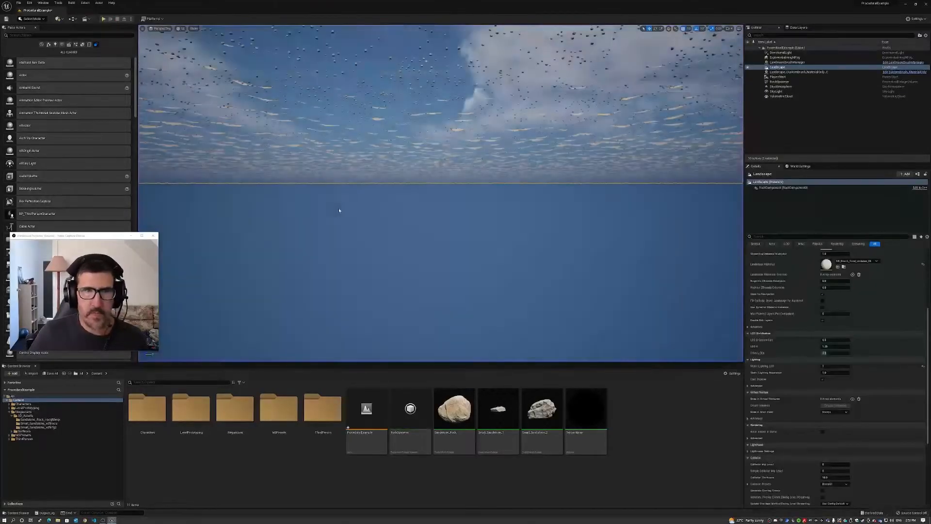
Focus on the PlayerStart and raise it along Z until it stands above the dune surface
right_click_drag(441, 214, 440, 191)
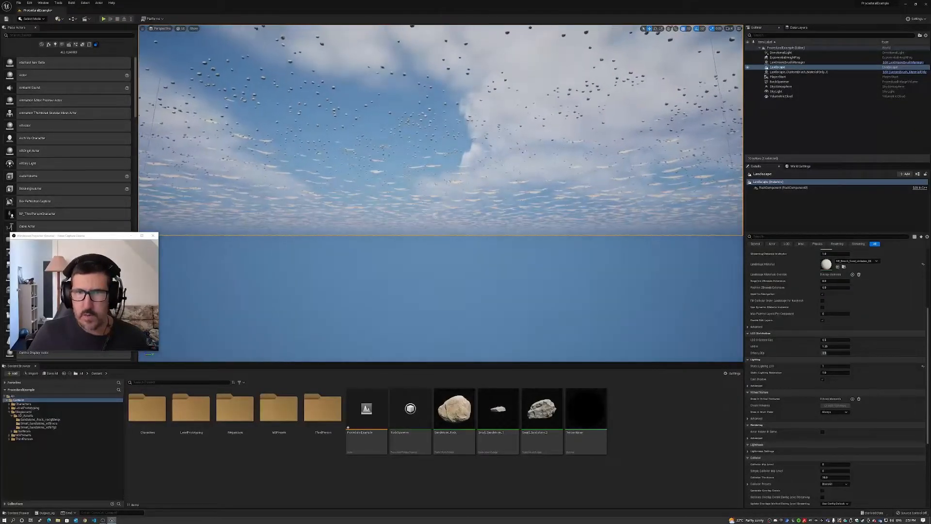
key("f")
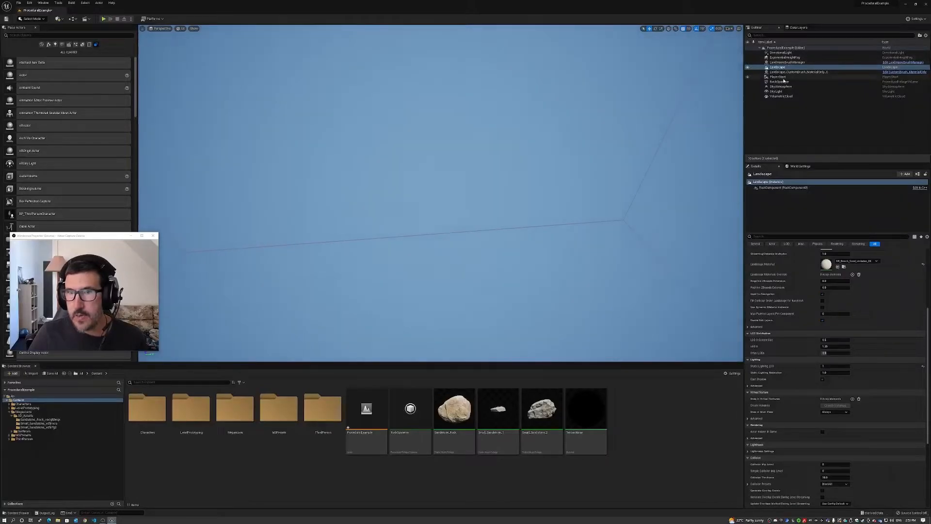
double_click(779, 77)
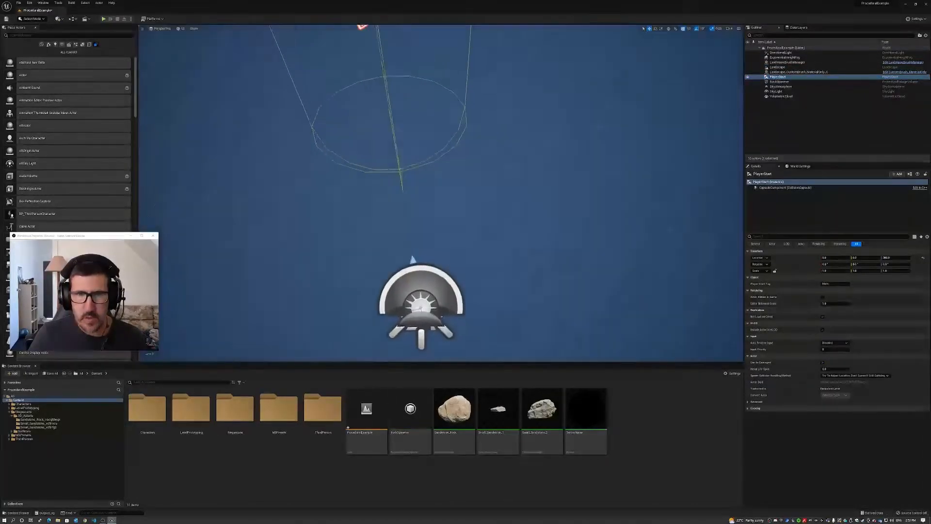
right_click_drag(441, 204, 444, 179)
key("s")
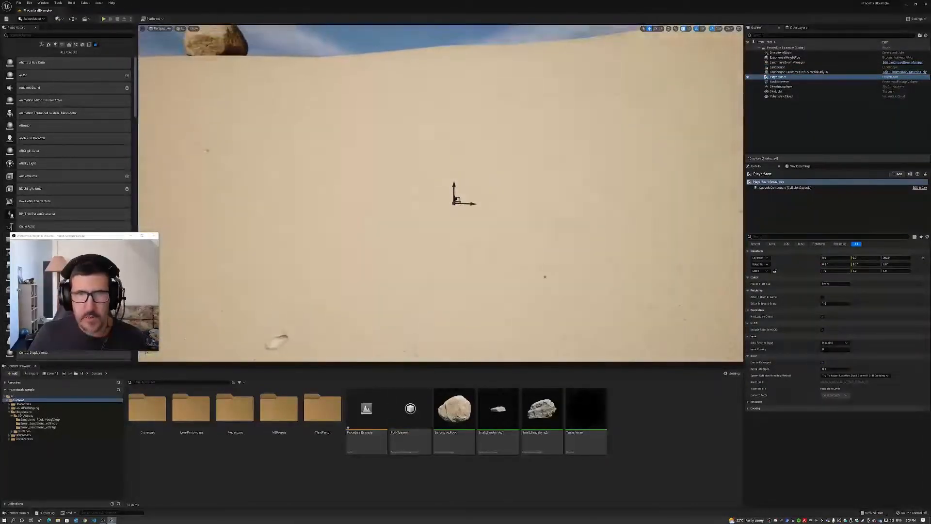
left_click_drag(454, 187, 455, 72)
right_click_drag(455, 72, 528, 72)
key("e")
key("a")
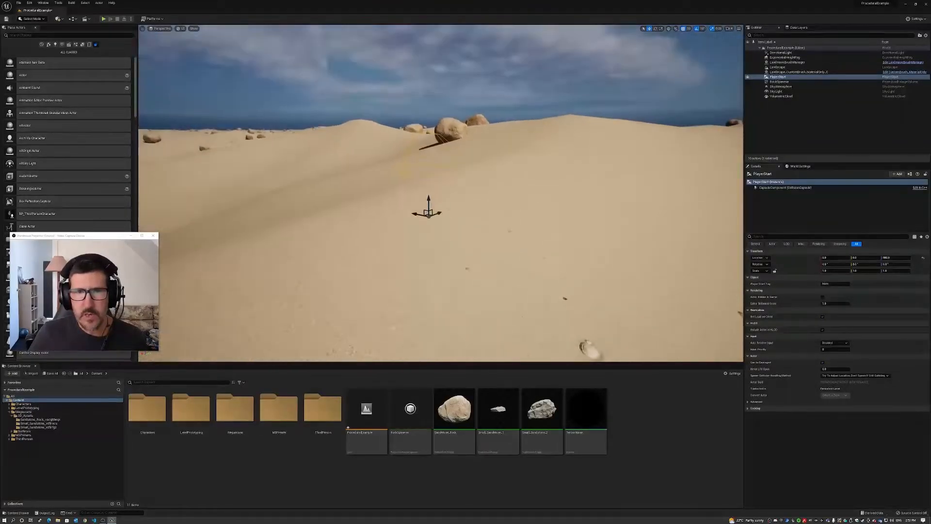
left_click_drag(429, 199, 431, 108)
mouse_move(431, 109)
right_mouse_down()
mouse_move(507, 104)
mouse_move(439, 105)
right_mouse_up()
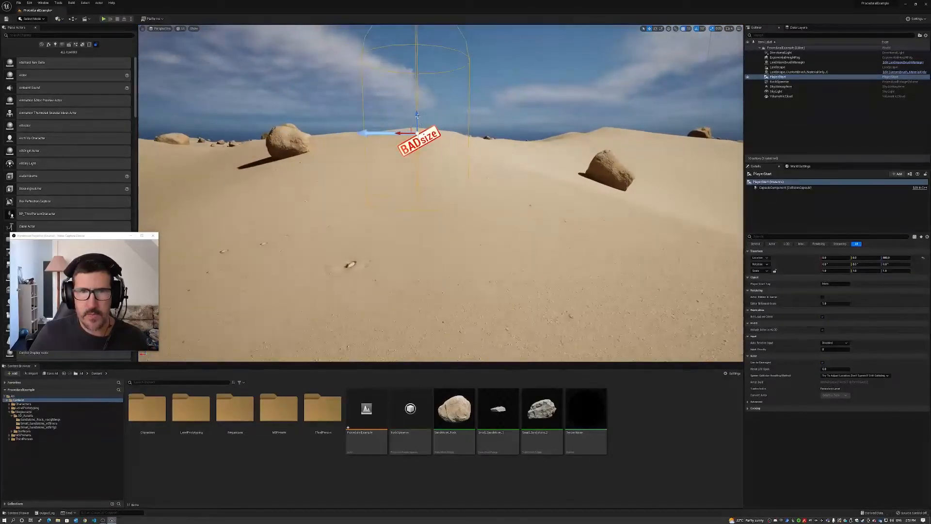
left_click_drag(417, 116, 420, 65)
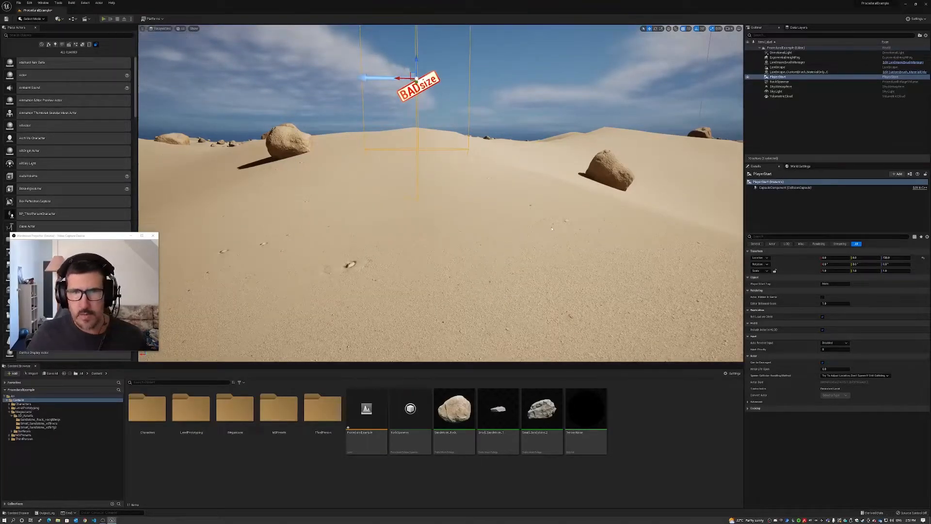
Play the level from the raised PlayerStart, release the mouse from the game and open the console
key("alt+p")
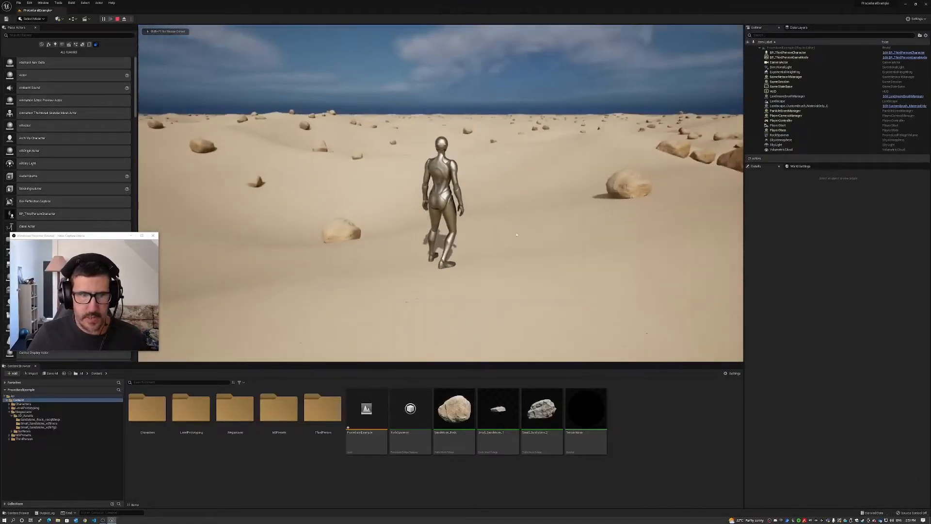
key("shift+F1")
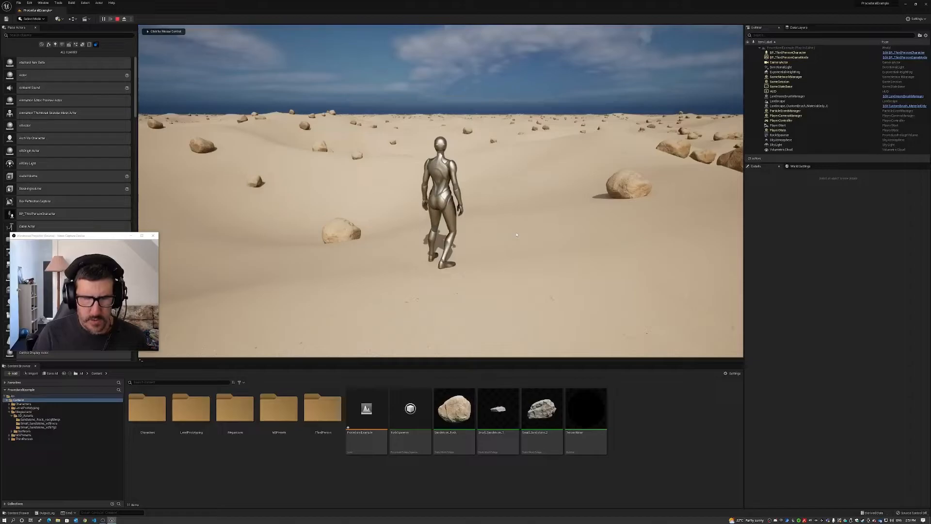
key("grave")
type("r.compi")
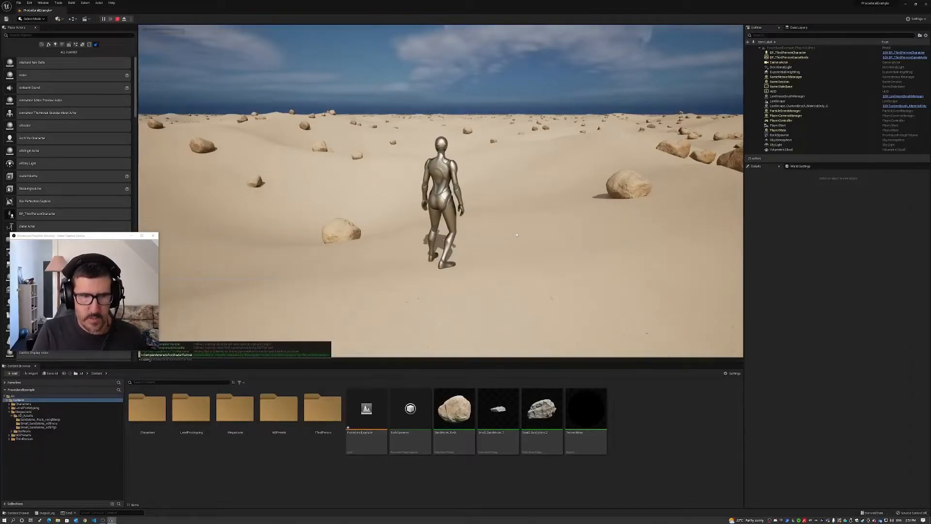
type("l")
key("Tab")
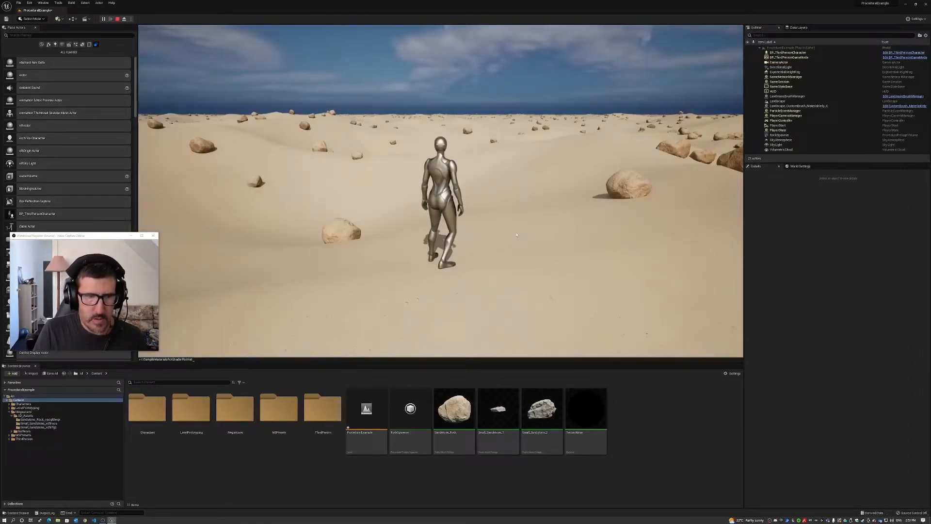
key("BackSpace")
key("BackSpace")
key("BackSpace")
key("BackSpace")
key("BackSpace")
key("BackSpace")
key("BackSpace")
key("BackSpace")
key("BackSpace")
key("BackSpace")
key("BackSpace")
key("BackSpace")
key("BackSpace")
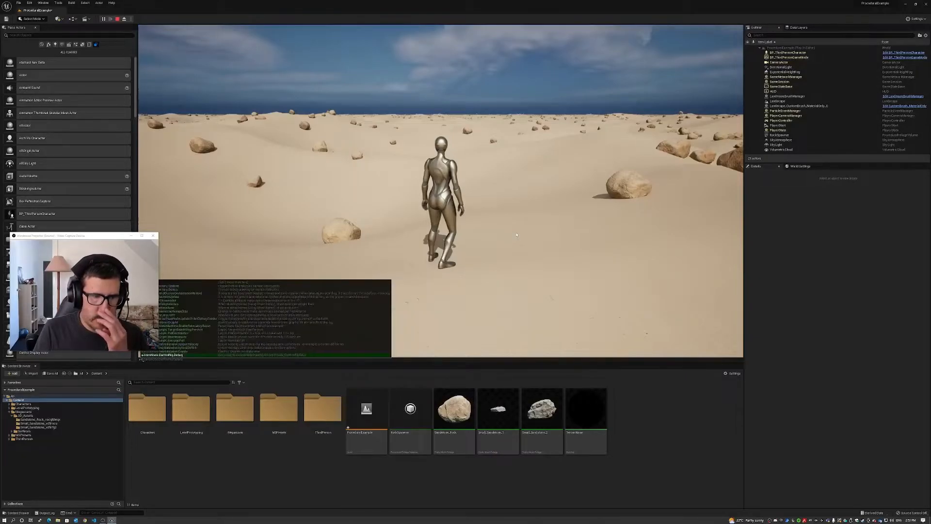
type("r")
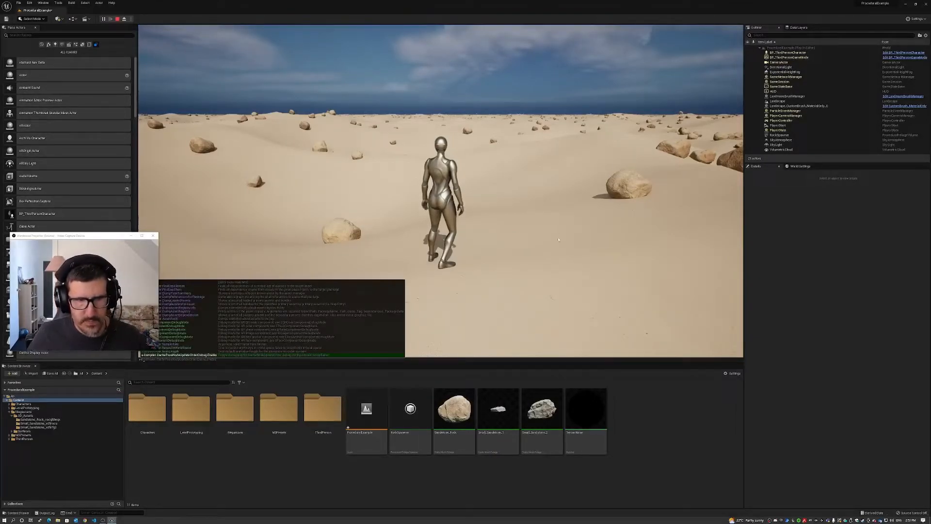
left_click_drag(115, 239, 119, 155)
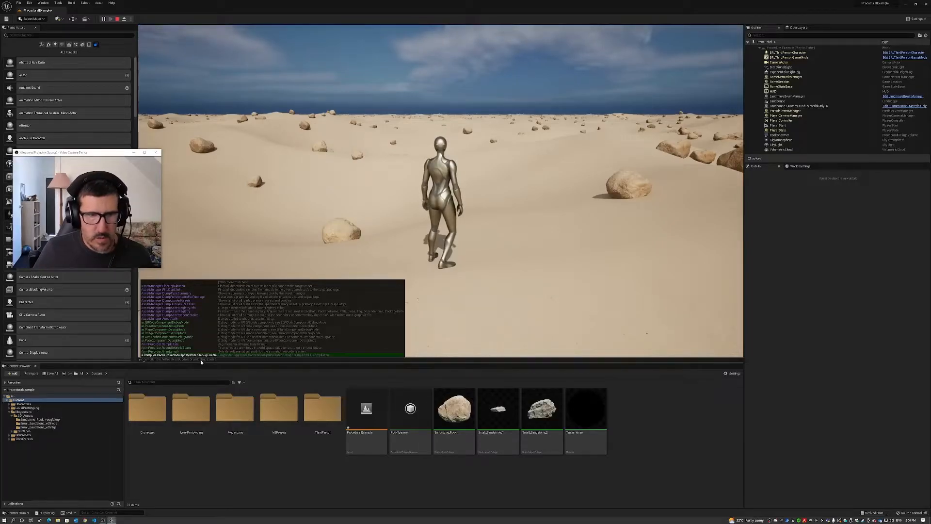
Search the console commands for "fps" and browse the suggestions for a frame-rate display
key("BackSpace")
type("fps")
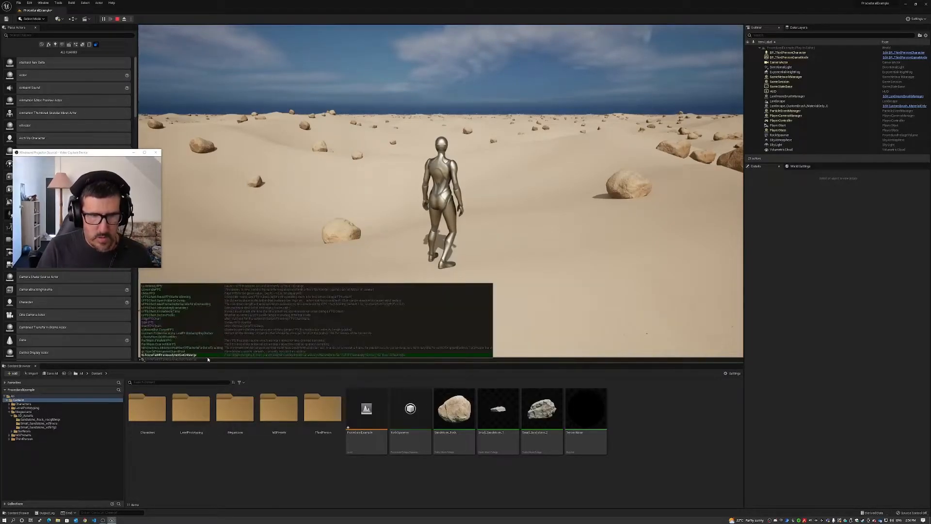
key("Up")
key("Up")
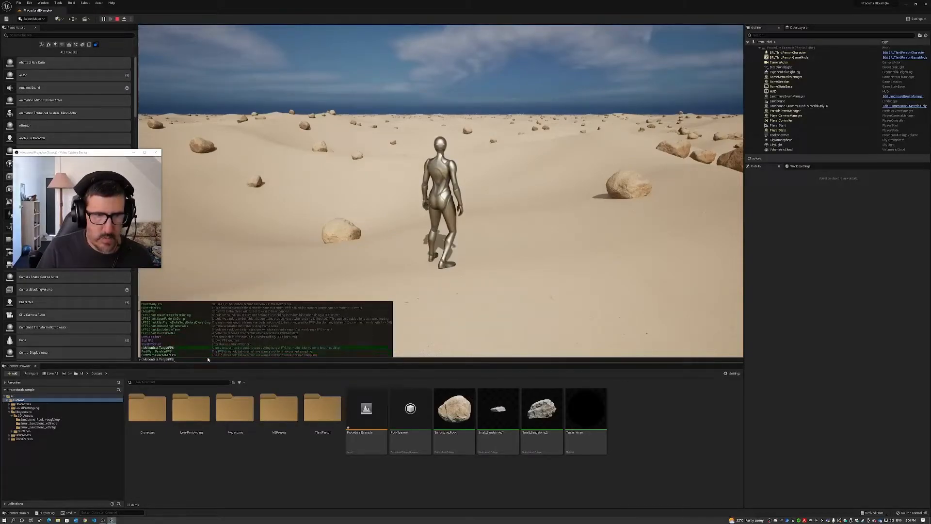
key("Up")
key("Up")
key("Up")
key("Up")
key("Up")
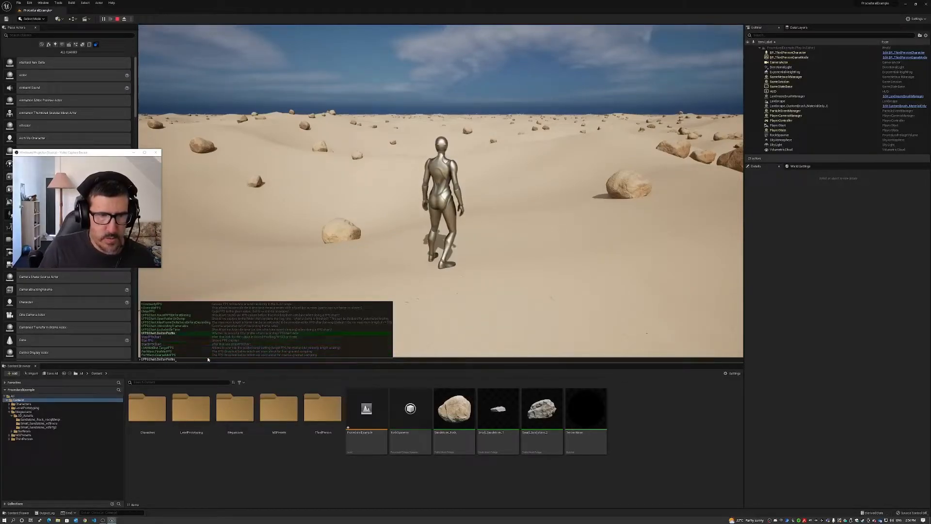
key("Up")
key("Up")
key("Up")
key("Up")
key("Up")
key("Up")
key("Up")
key("Up")
key("Up")
key("Up")
key("Up")
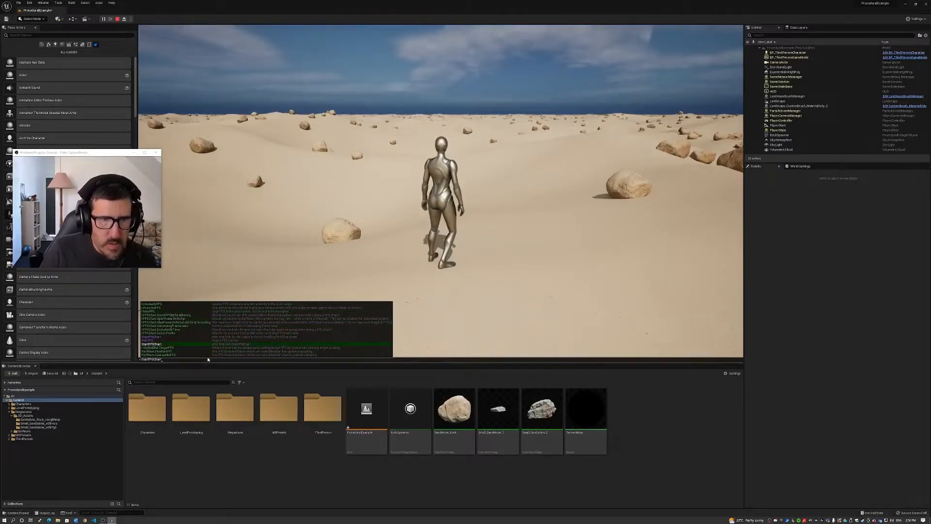
key("Down")
key("Down")
key("Down")
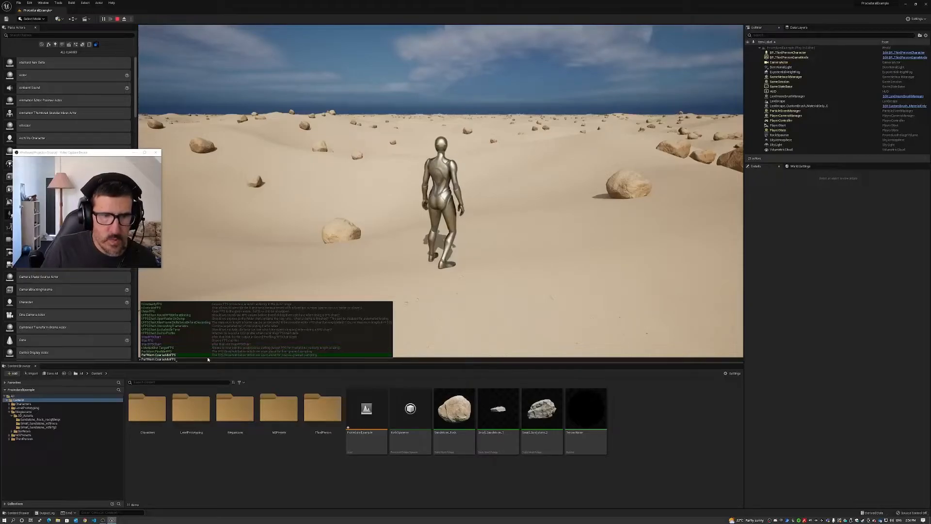
Clear the console entry, search the commands for "show" and dismiss the suggestions
key("BackSpace")
key("BackSpace")
key("BackSpace")
key("BackSpace")
key("BackSpace")
key("BackSpace")
key("BackSpace")
key("BackSpace")
key("BackSpace")
key("BackSpace")
key("BackSpace")
key("BackSpace")
key("BackSpace")
key("BackSpace")
key("BackSpace")
key("BackSpace")
key("BackSpace")
key("BackSpace")
key("BackSpace")
key("BackSpace")
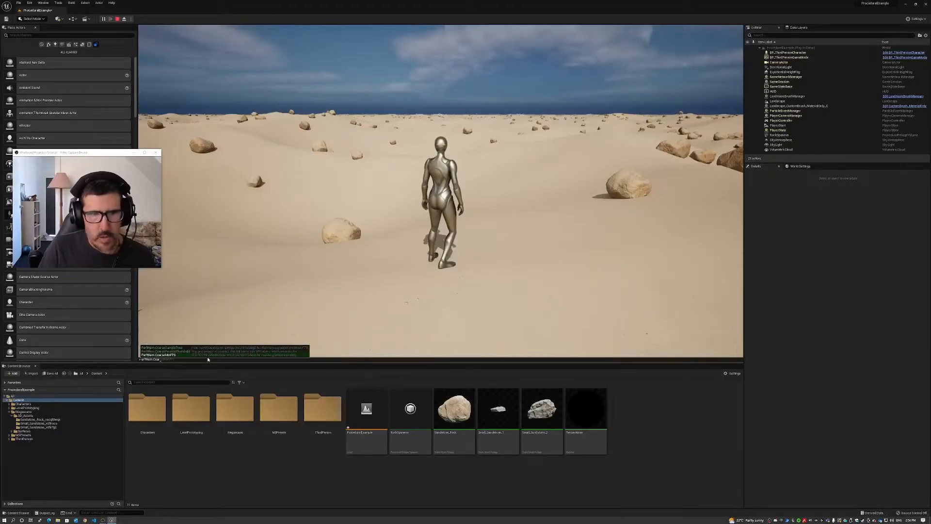
type("Show")
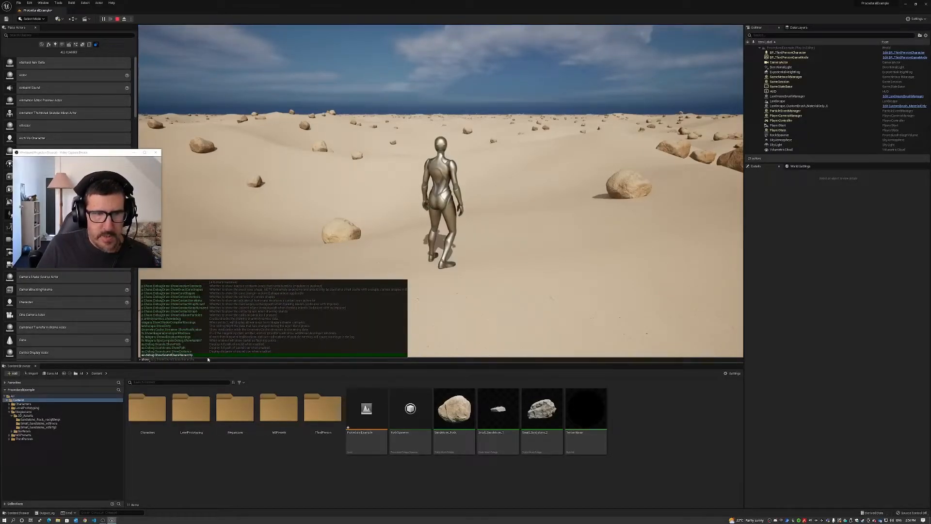
key("Escape")
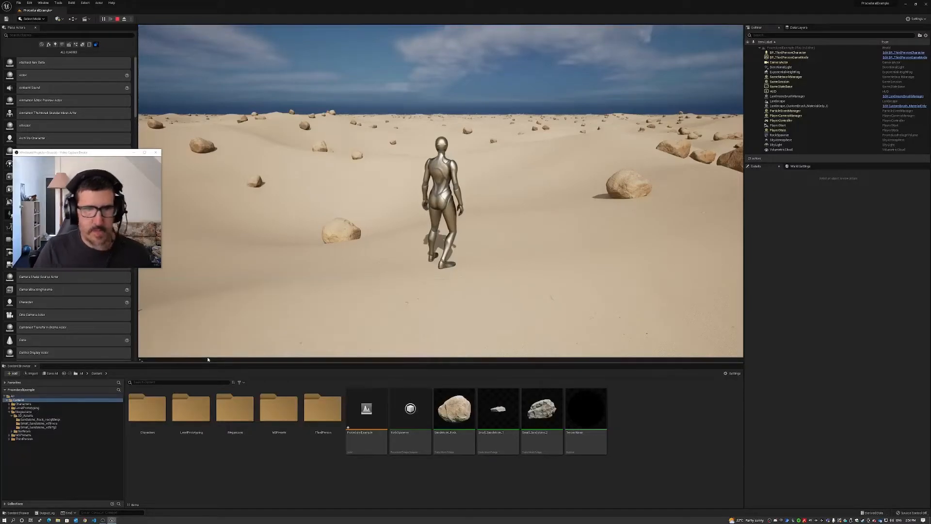
Close the console, stop the play session and save the ProceduralExample level
key("grave")
key("grave")
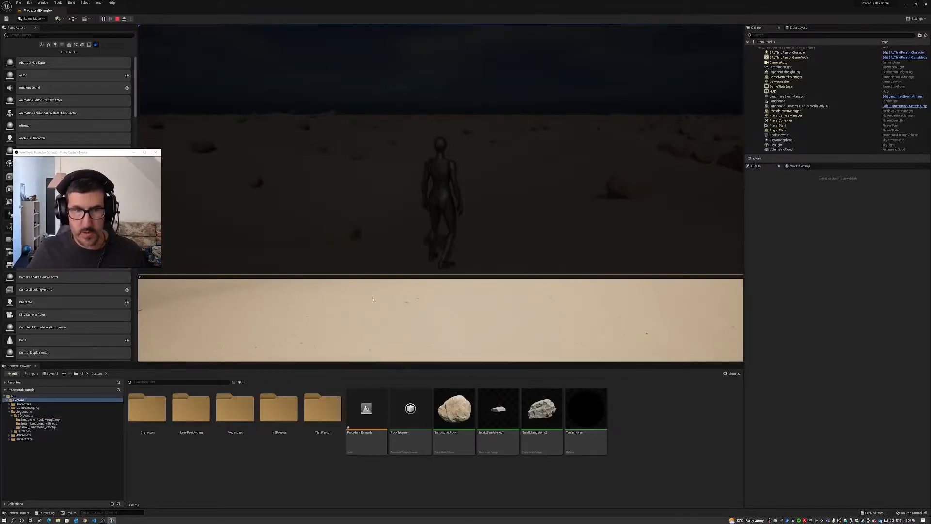
key("grave")
key("Escape")
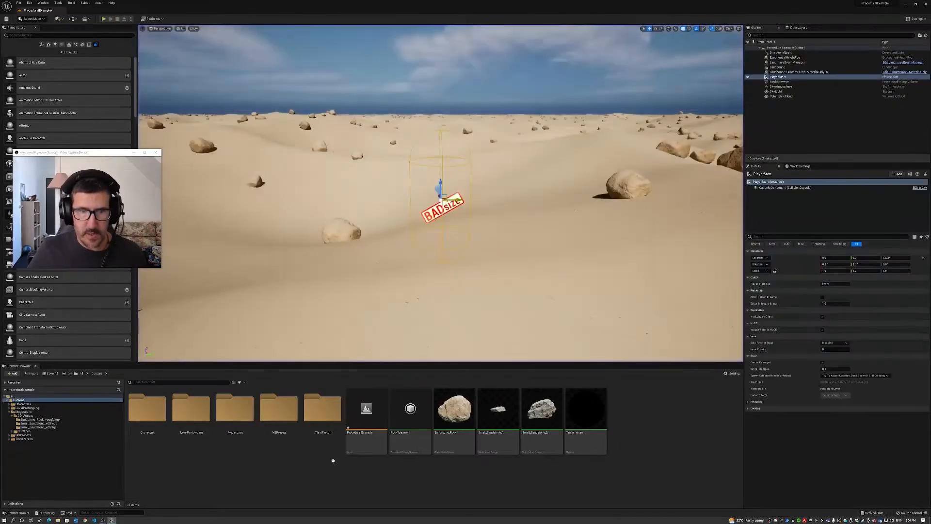
left_click(369, 409)
key("ctrl+s")
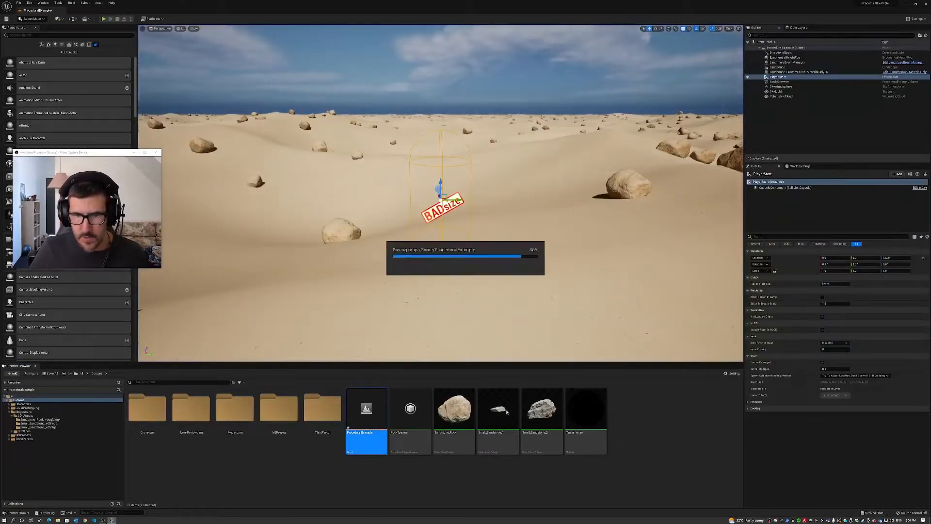
Enable Nanite on the large Sandstone_Rock static mesh in the Megascans 3D_Assets folder
left_click(44, 419)
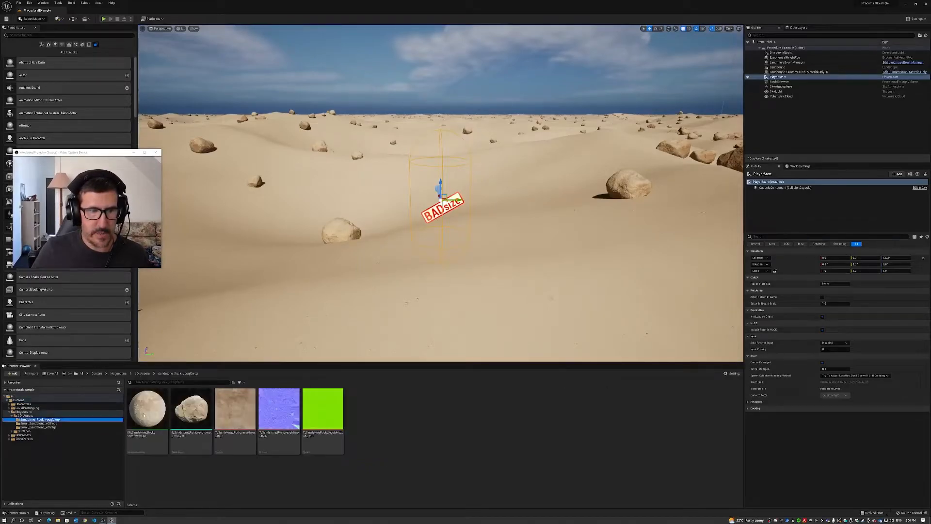
right_click(195, 414)
mouse_move(228, 264)
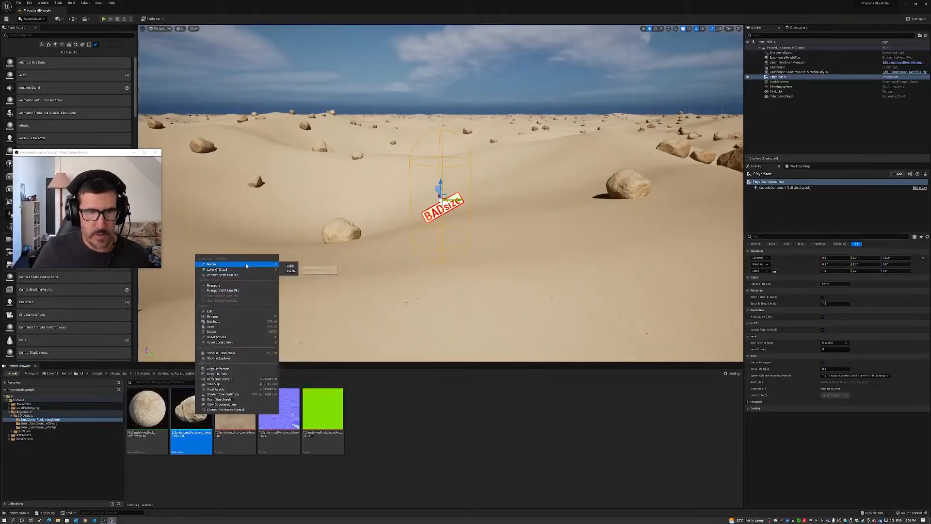
left_click(285, 264)
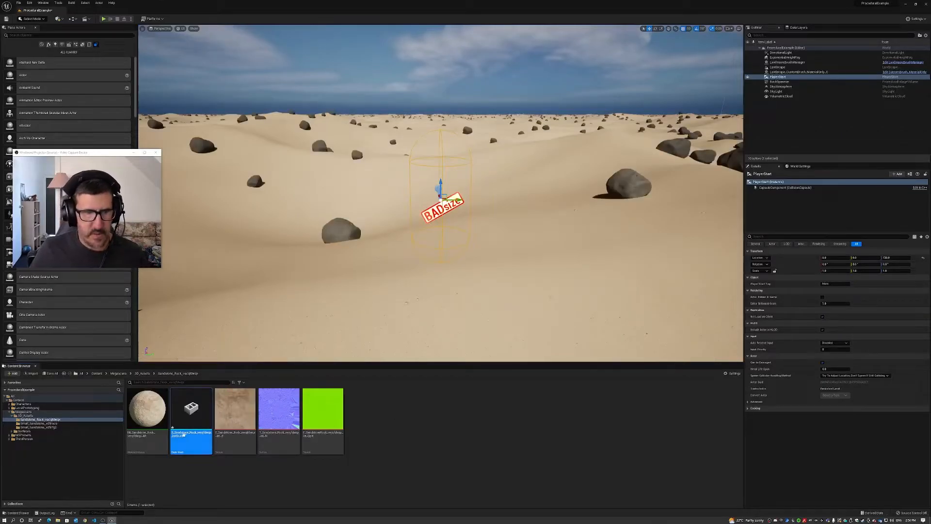
mouse_move(189, 408)
Enable Nanite on the static mesh in the first Small_Sandstone folder
left_click(38, 423)
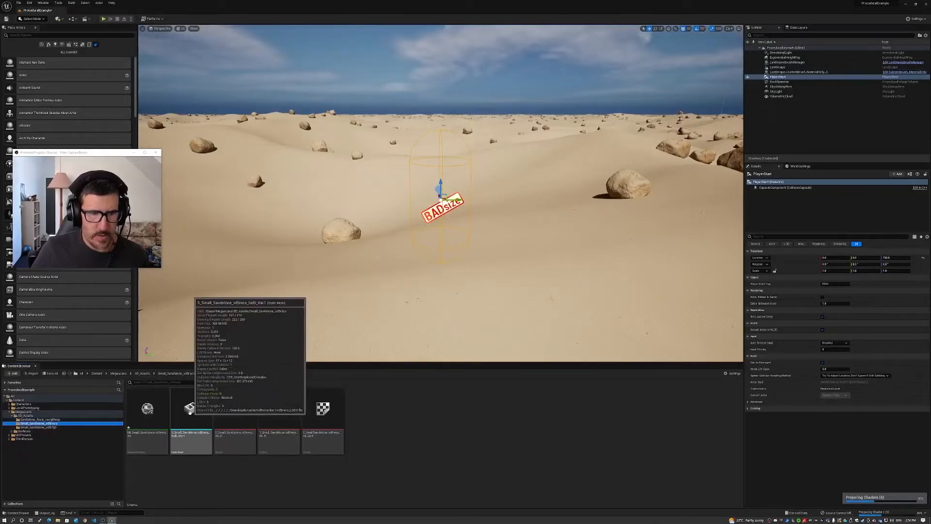
left_click(186, 414)
left_click(144, 411)
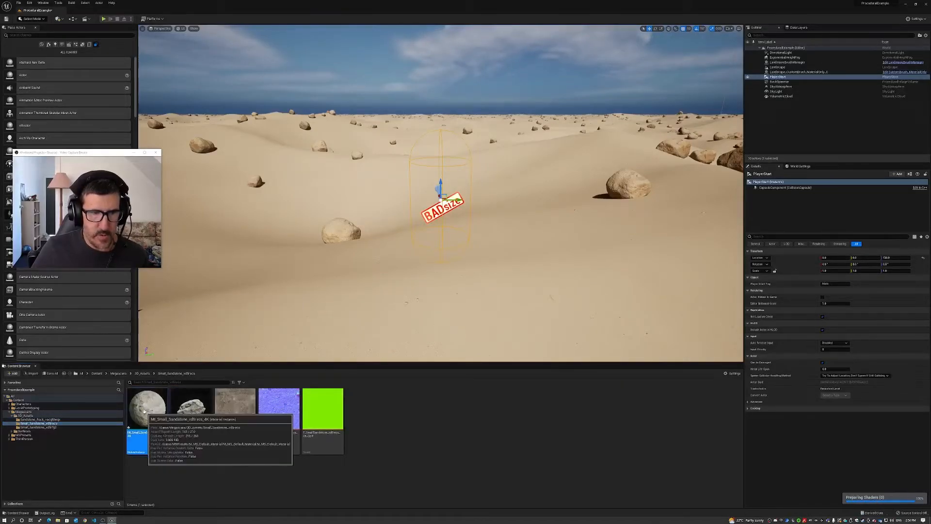
right_click(199, 413)
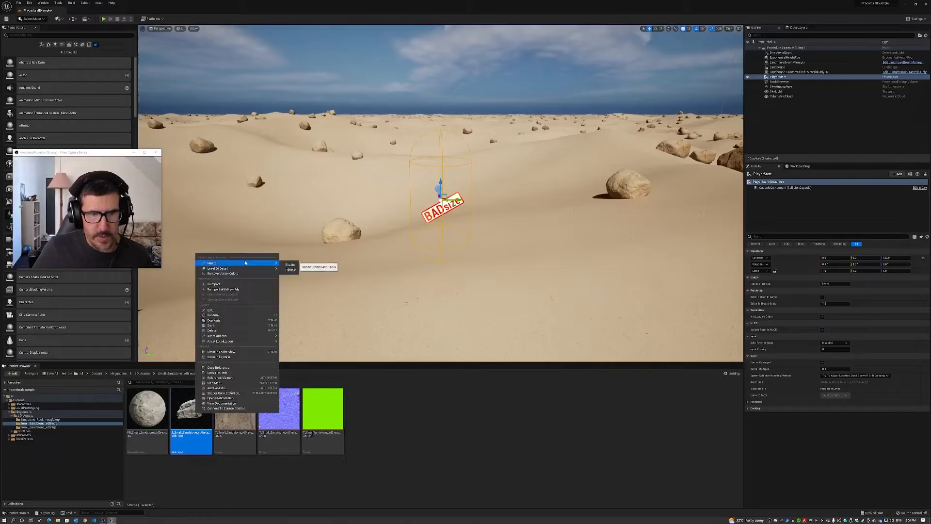
left_click(296, 265)
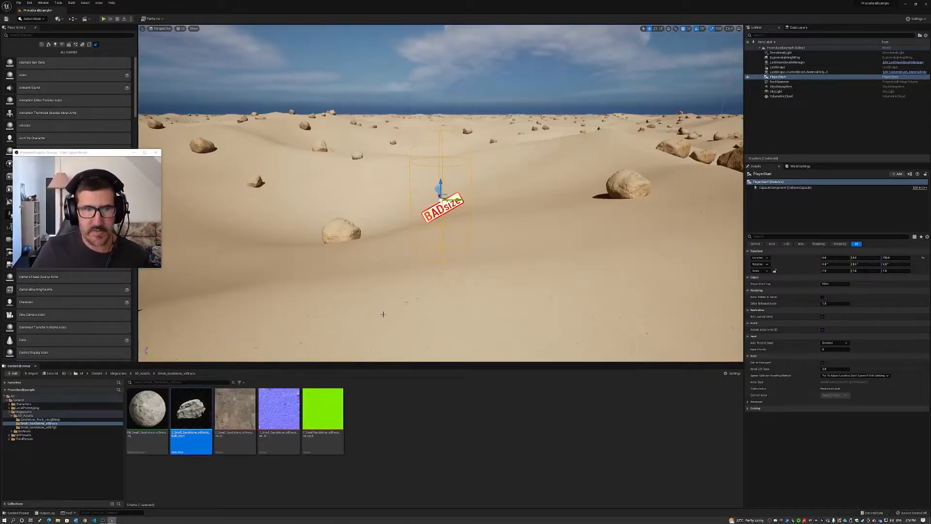
Enable Nanite on the static mesh in the second Small_Sandstone folder
left_click(58, 427)
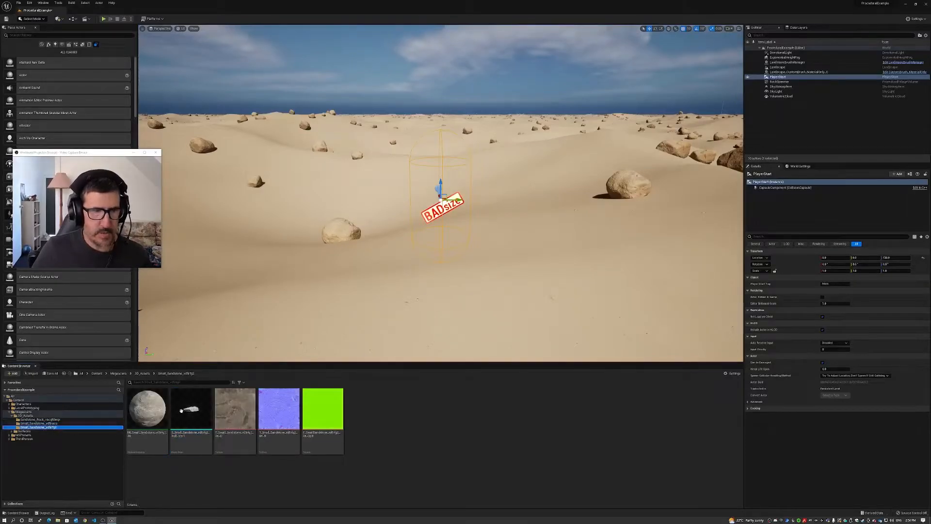
right_click(182, 410)
mouse_move(226, 261)
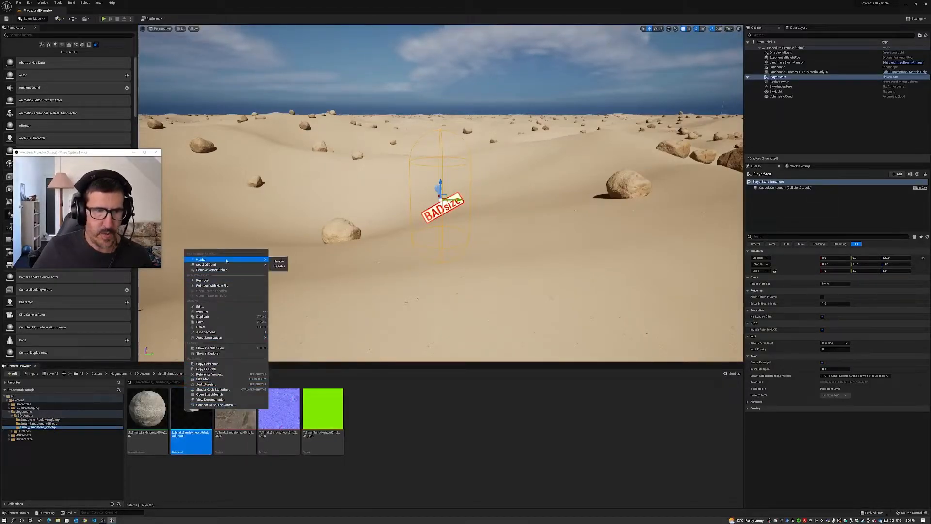
left_click(279, 261)
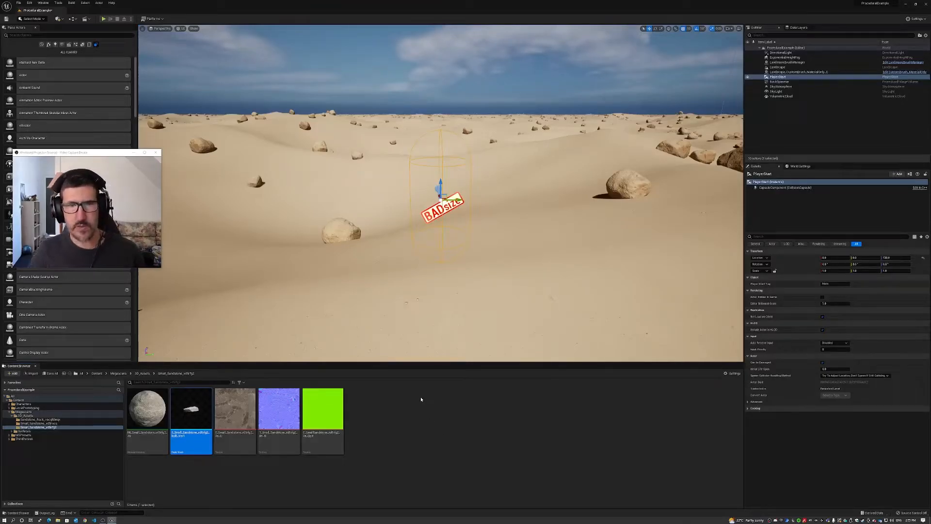
Collapse the Megascans folders, return to the main Content folder and save the ProceduralExample level
left_click(25, 416)
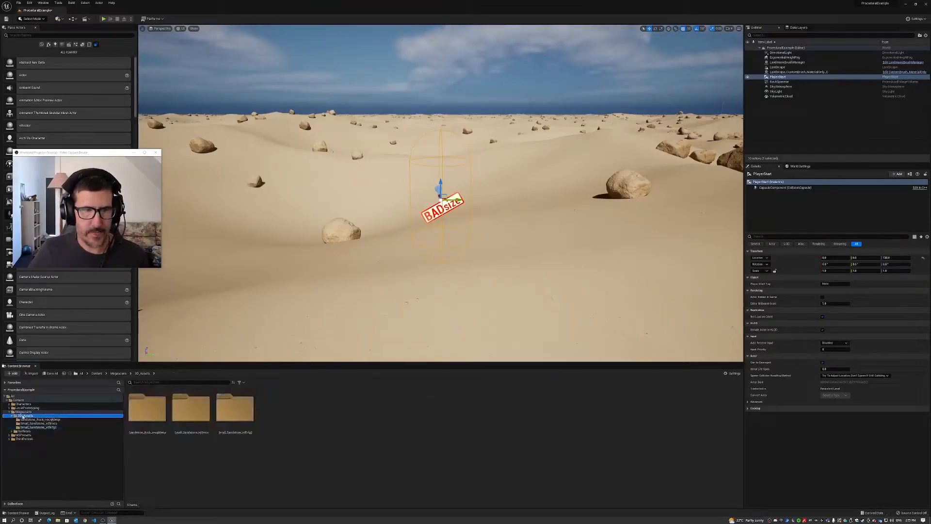
left_click(12, 416)
left_click(9, 411)
left_click(18, 400)
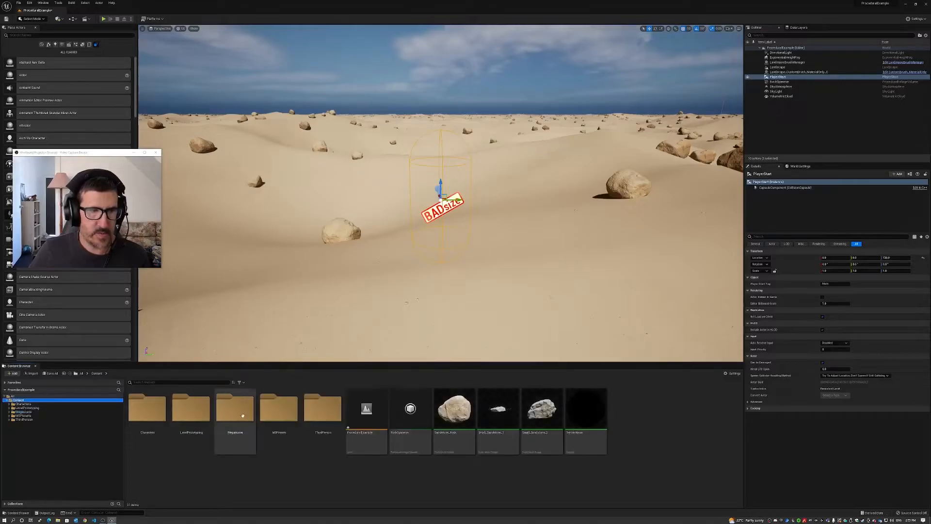
left_click(367, 416)
key("ctrl+s")
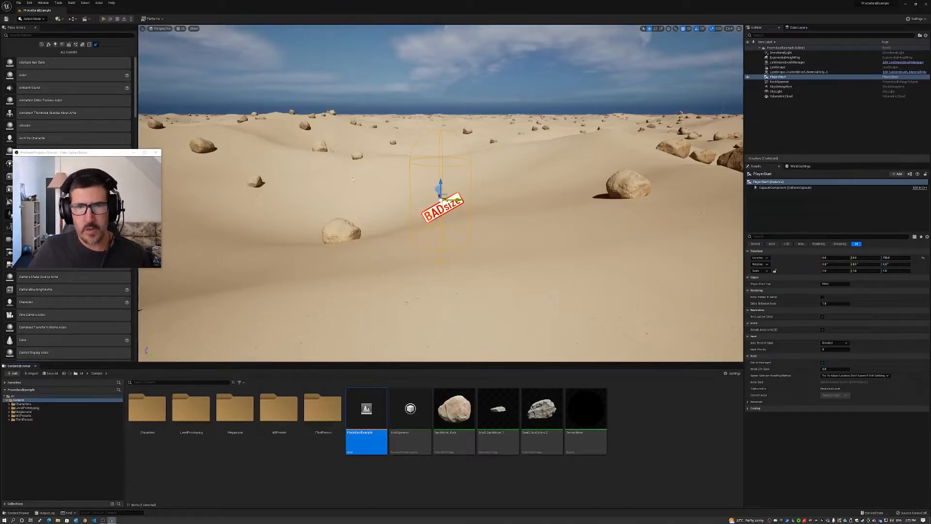
Play the level and run the character across the dunes among the scattered rocks
key("alt+p")
key("w")
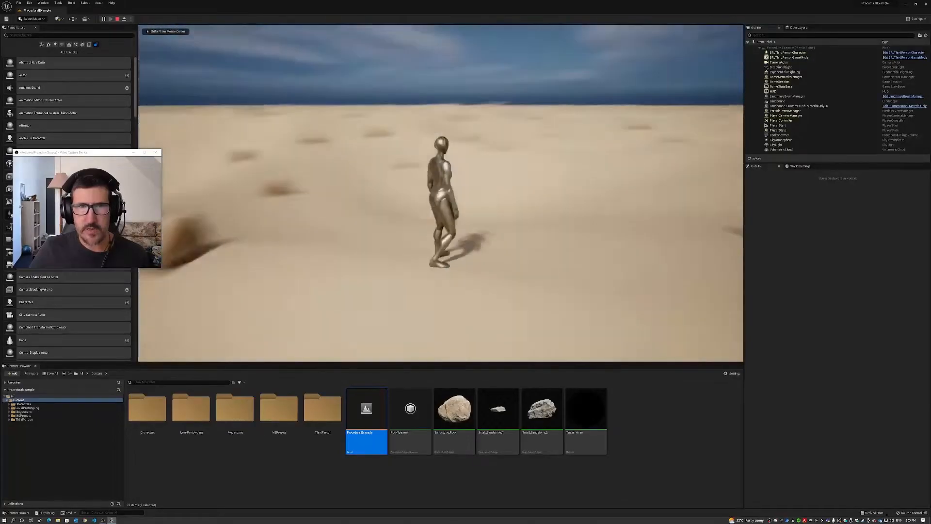
key("w")
key("w")
key("d")
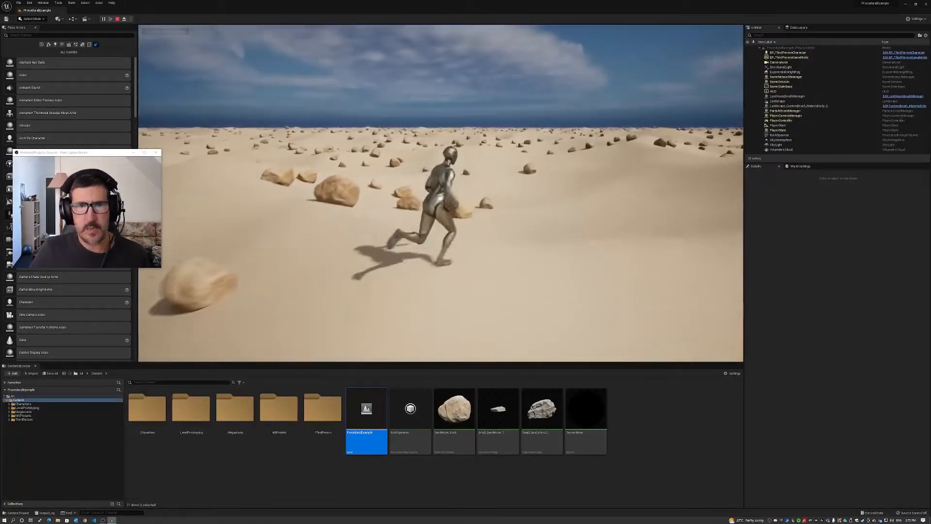
key("w")
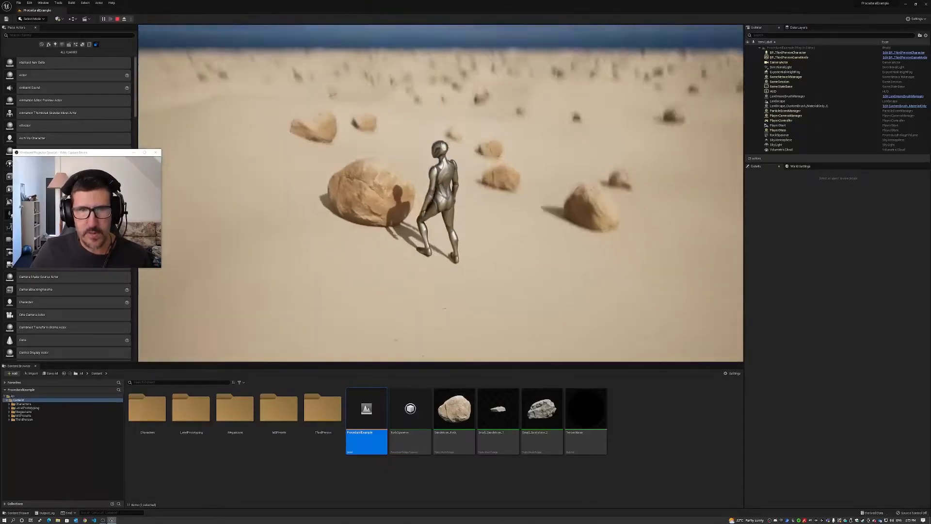
key("d")
key("s")
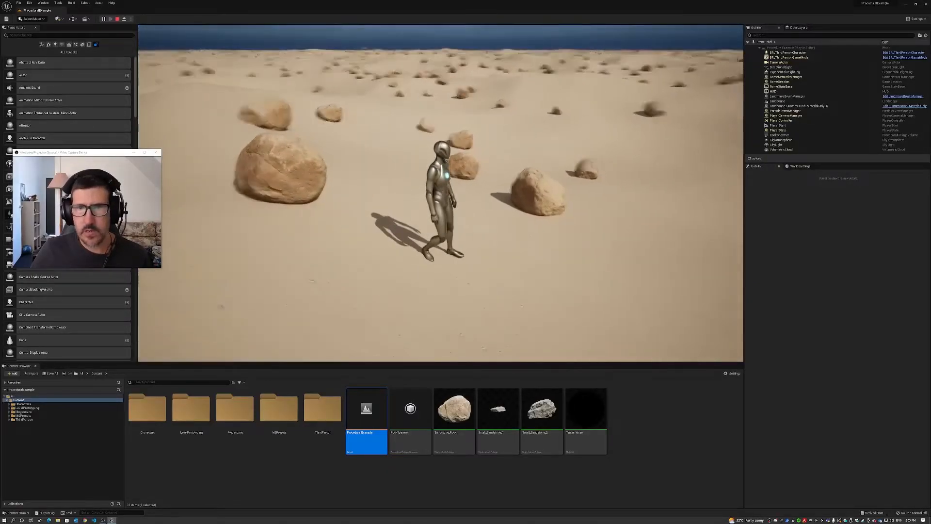
key("w")
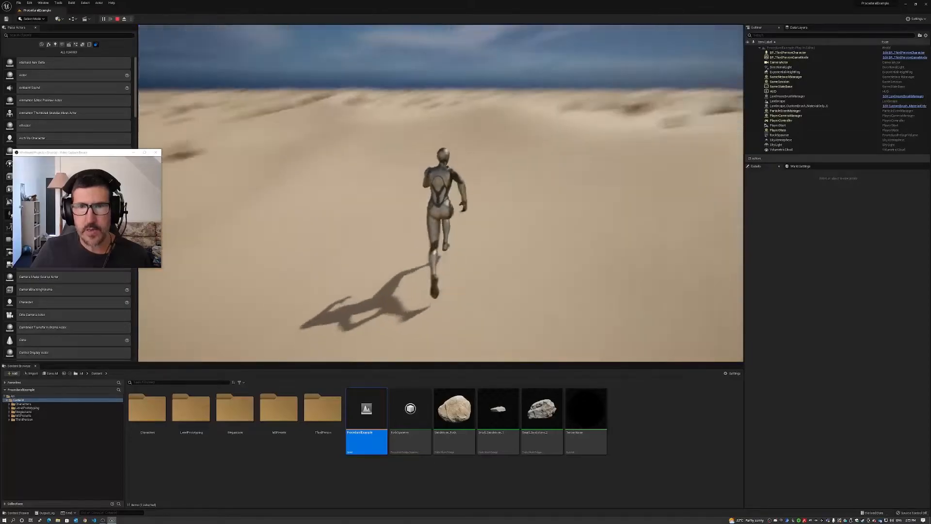
Run and jump the character against a large boulder to test its collision, cross more dunes and stop the play session
key("space")
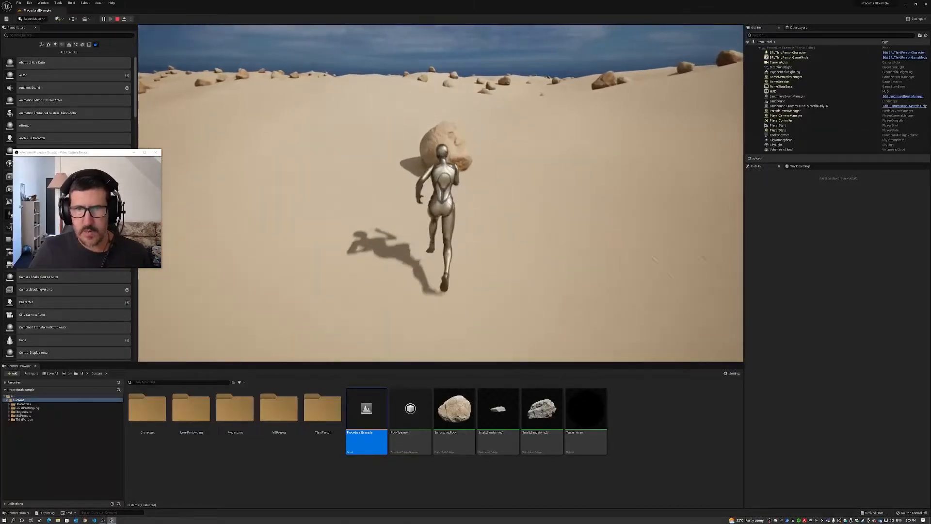
key("s")
key("w")
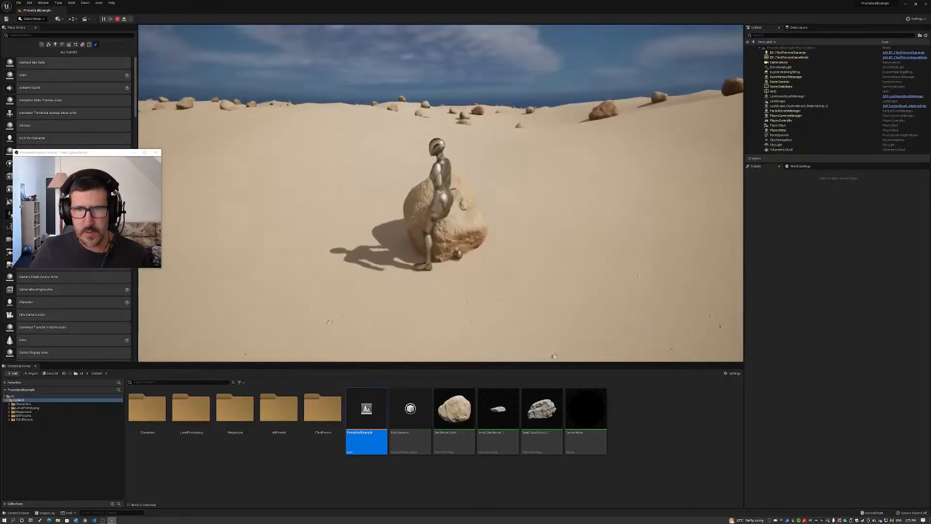
key("w")
key("a")
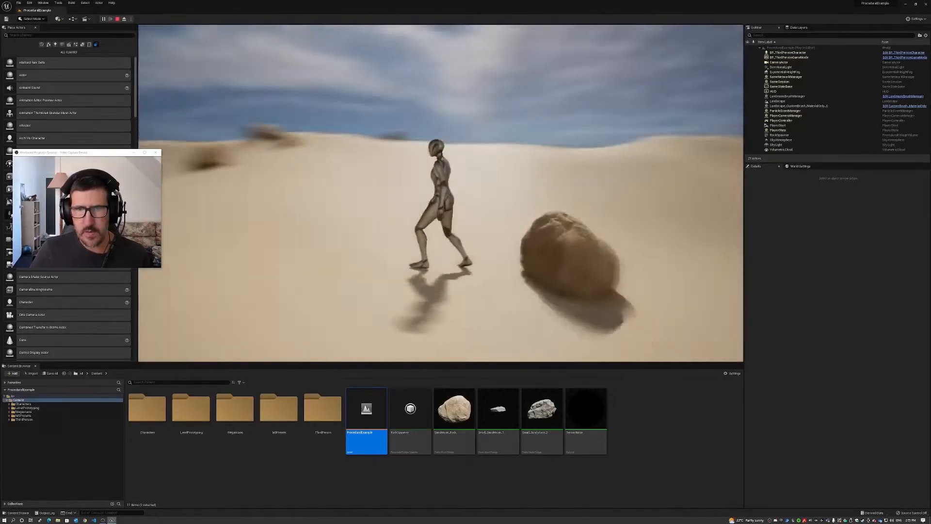
key("w")
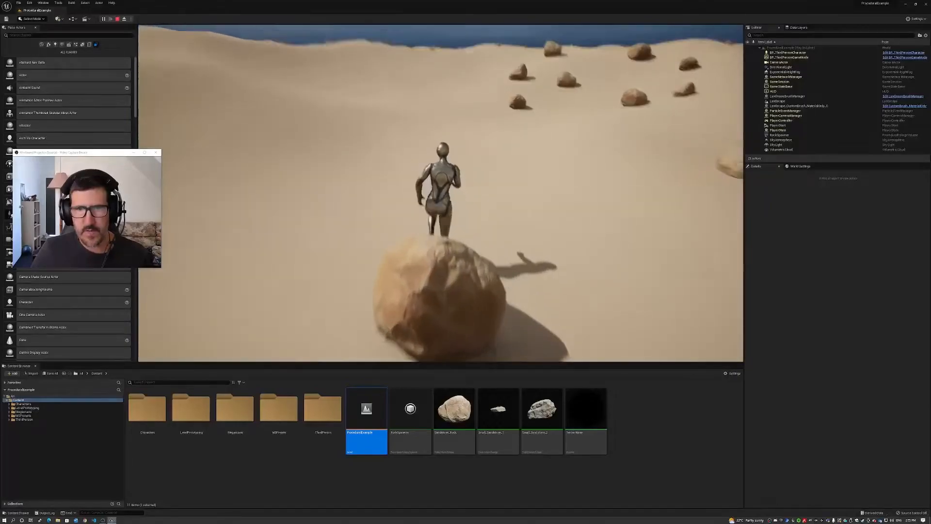
key("w")
key("w")
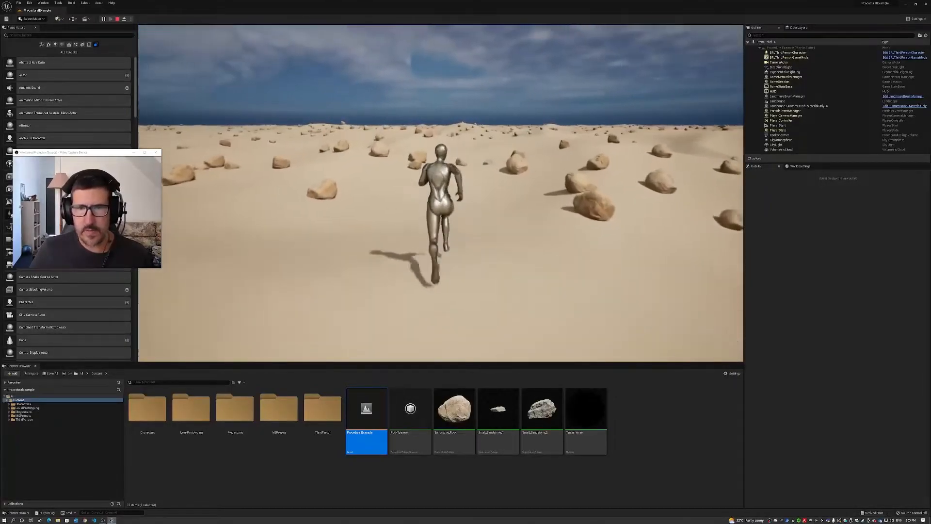
key("space")
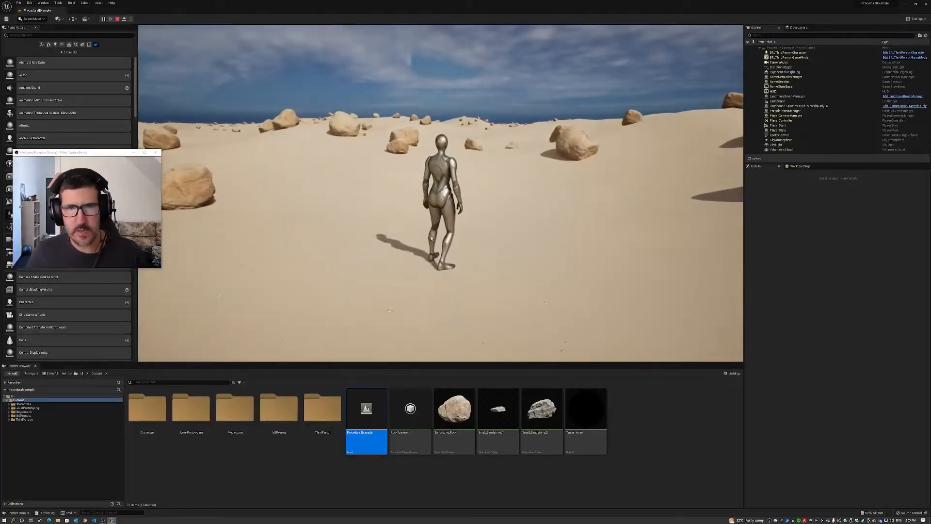
key("Escape")
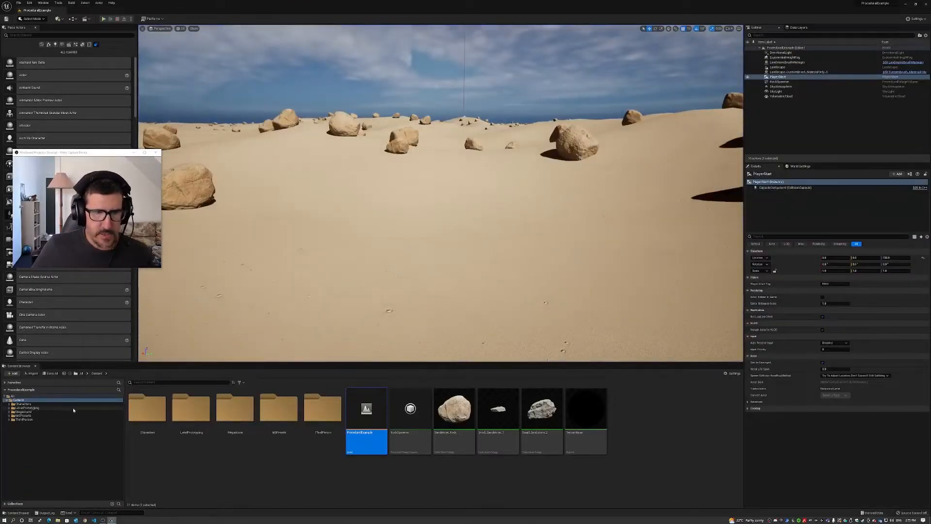
Open the large Sandstone_Rock static mesh from the Megascans 3D_Assets folder, examine its collision settings and close its editor
left_click(234, 467)
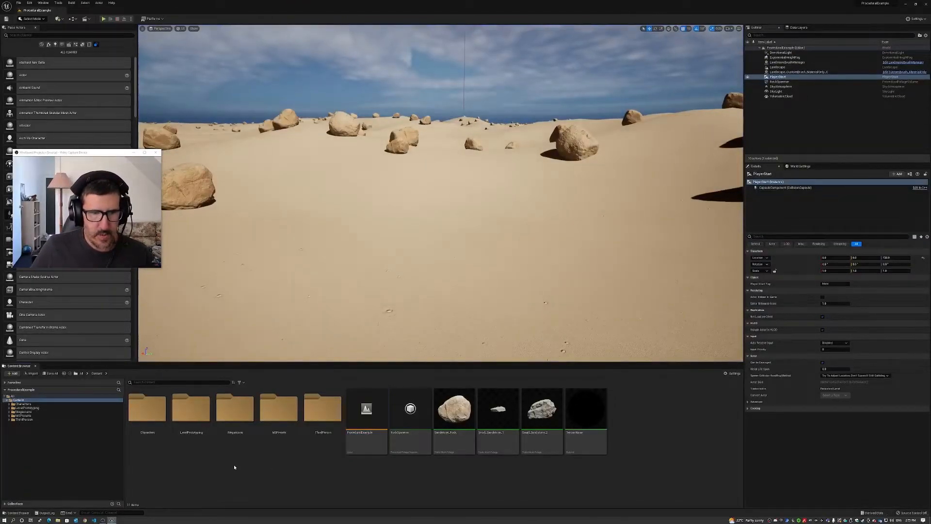
double_click(30, 413)
left_click(33, 417)
double_click(44, 417)
left_click(44, 419)
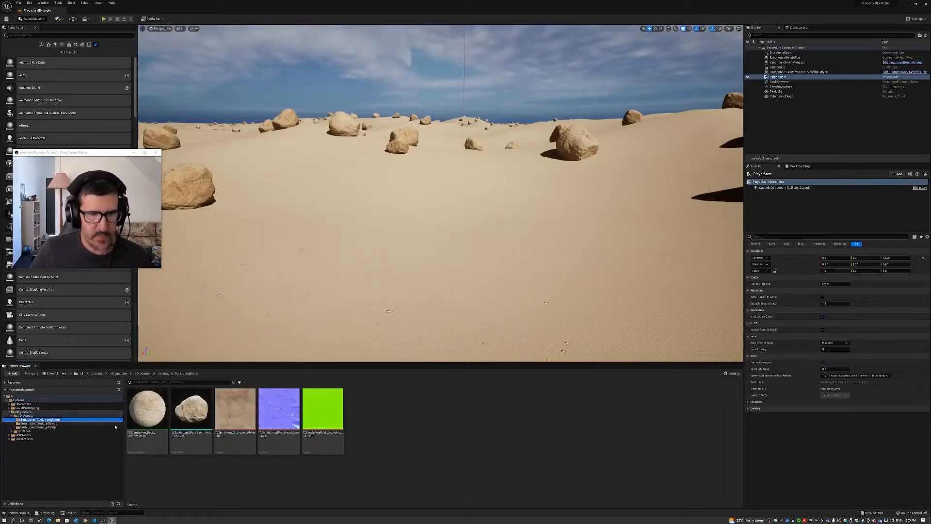
double_click(191, 409)
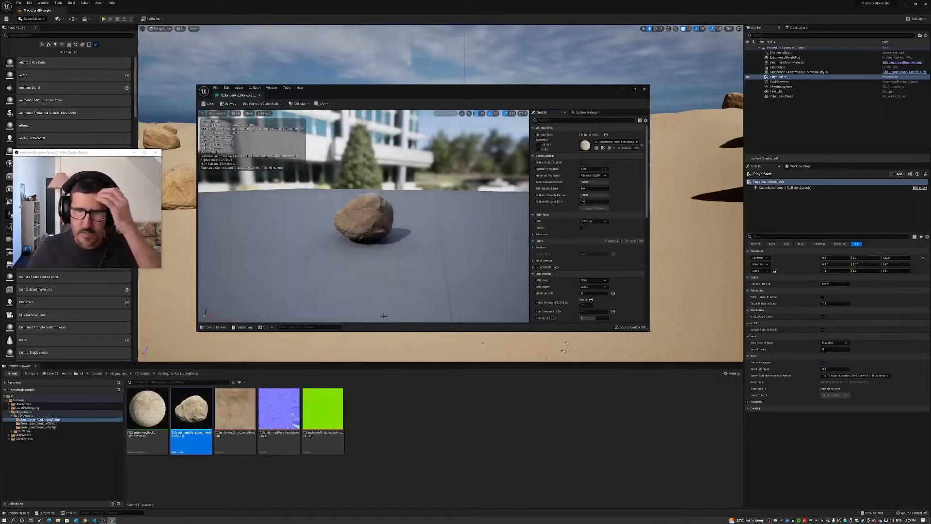
scroll(582, 247, "down", 6)
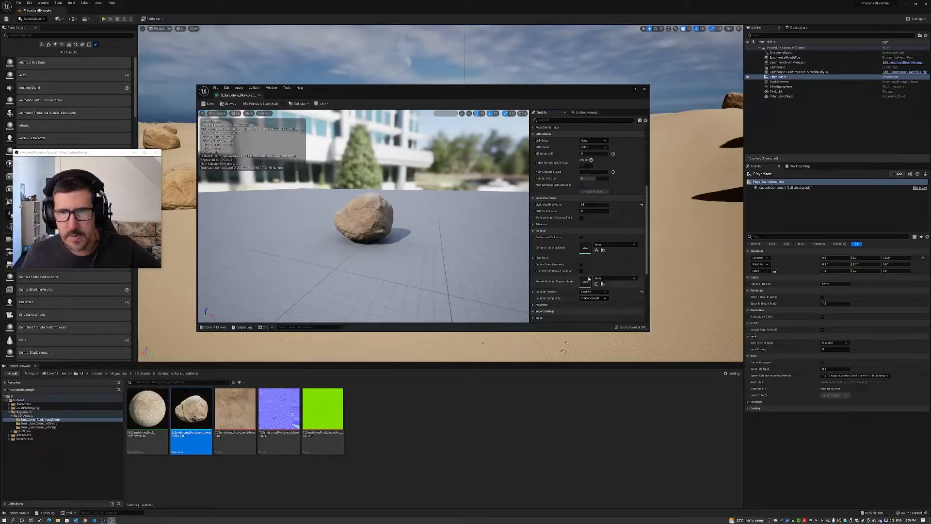
left_click(645, 90)
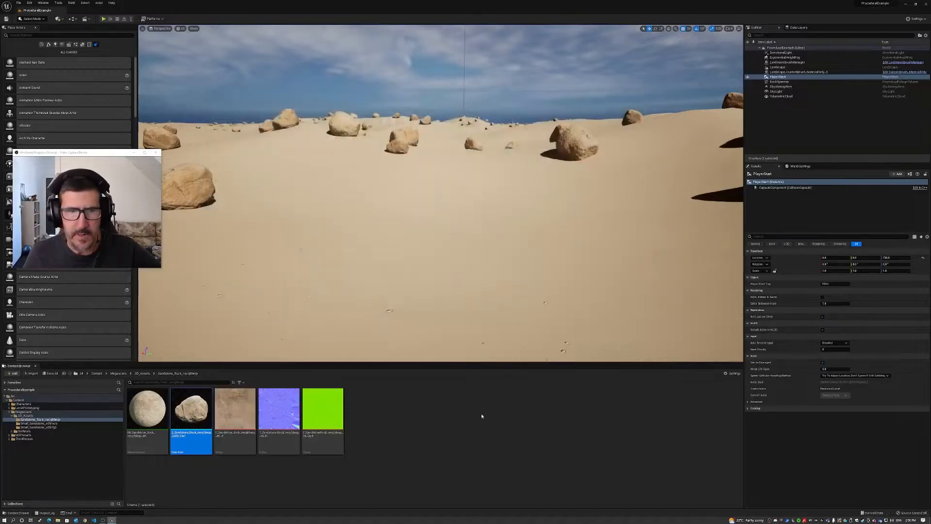
Return to the main Content folder and open the Small_Sandstone_2 foliage type
left_click(29, 400)
left_click(454, 412)
left_click(544, 410)
double_click(543, 410)
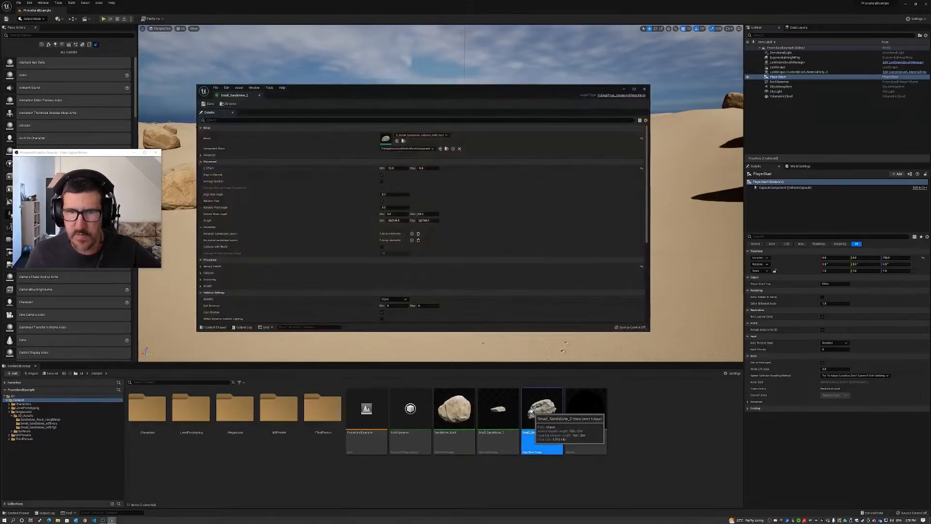
Set the collision preset in the instance settings of Small_Sandstone_2 to BlockAll
scroll(443, 226, "down", 5)
scroll(442, 226, "down", 5)
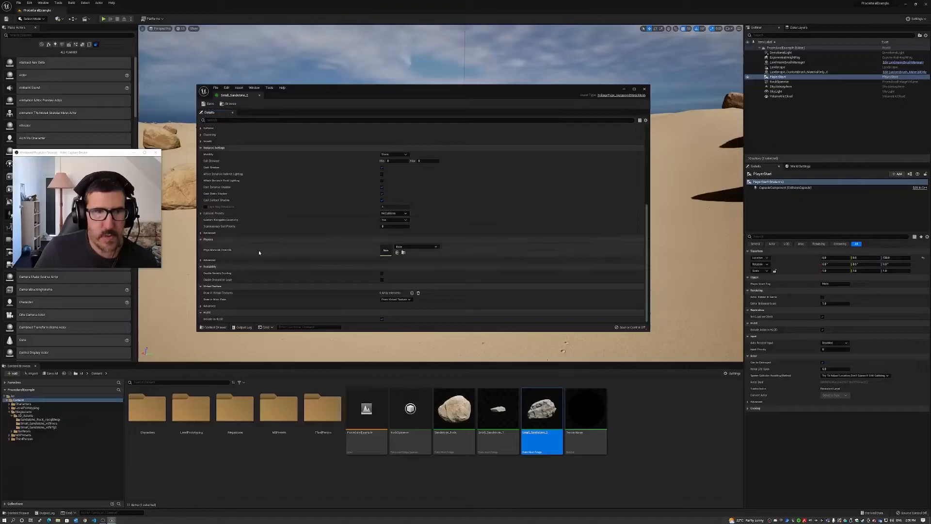
left_click(201, 262)
left_click(201, 262)
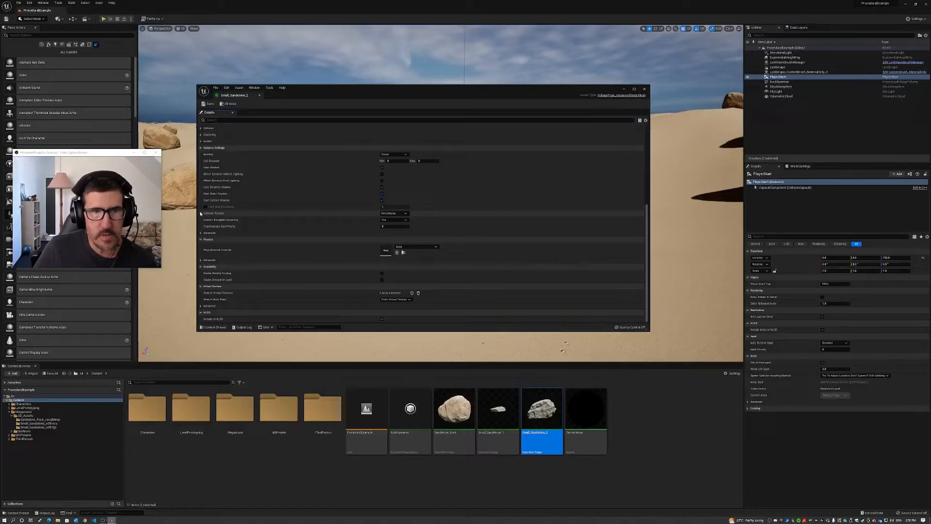
left_click(394, 215)
left_click(394, 214)
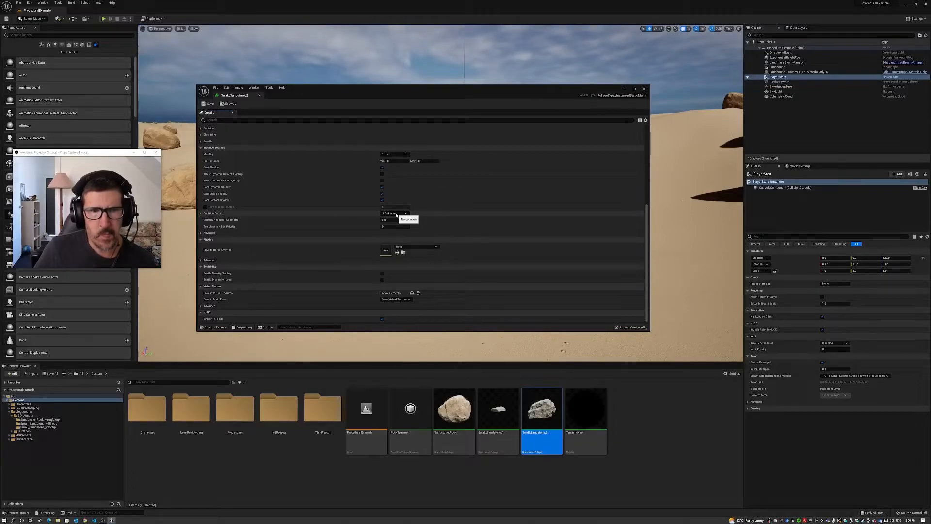
left_click(396, 215)
left_click(397, 215)
left_click(398, 216)
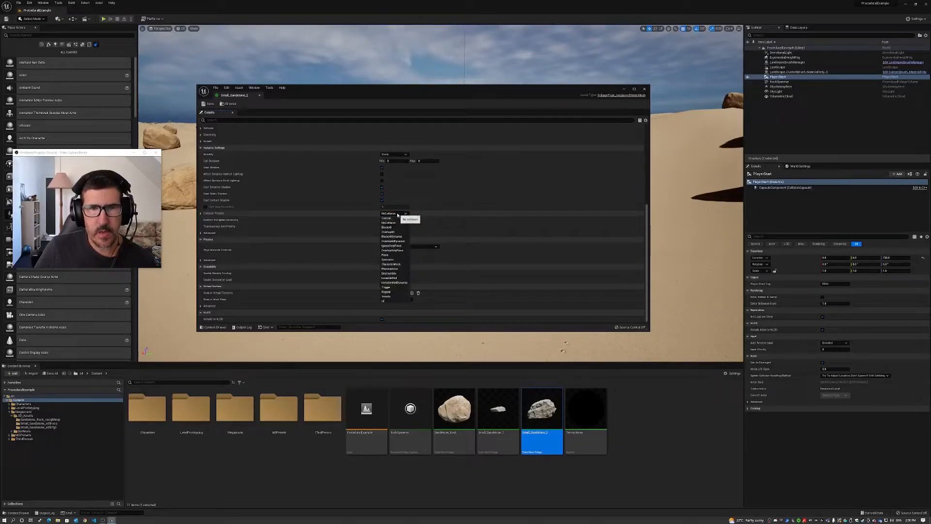
left_click(396, 227)
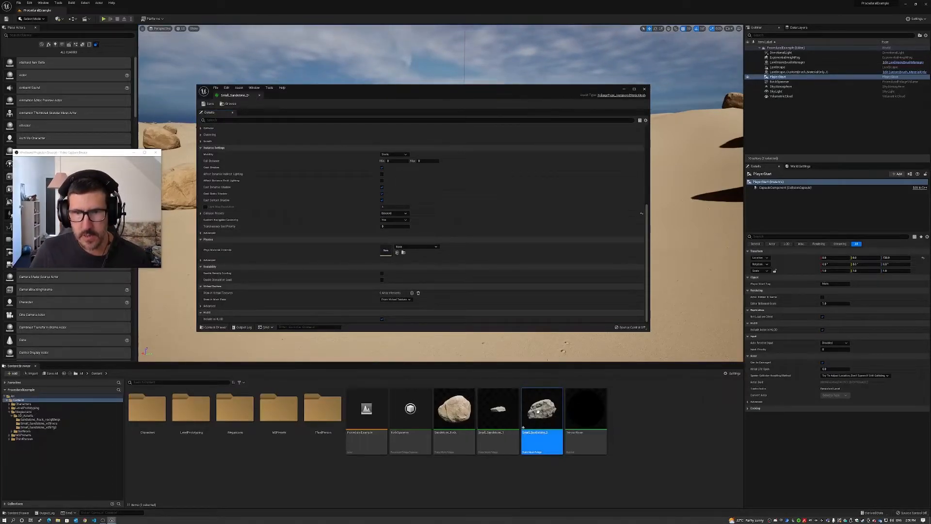
Open the Small_Sandstone_1 foliage type and set its collision preset to BlockAll
double_click(499, 411)
scroll(411, 235, "down", 3)
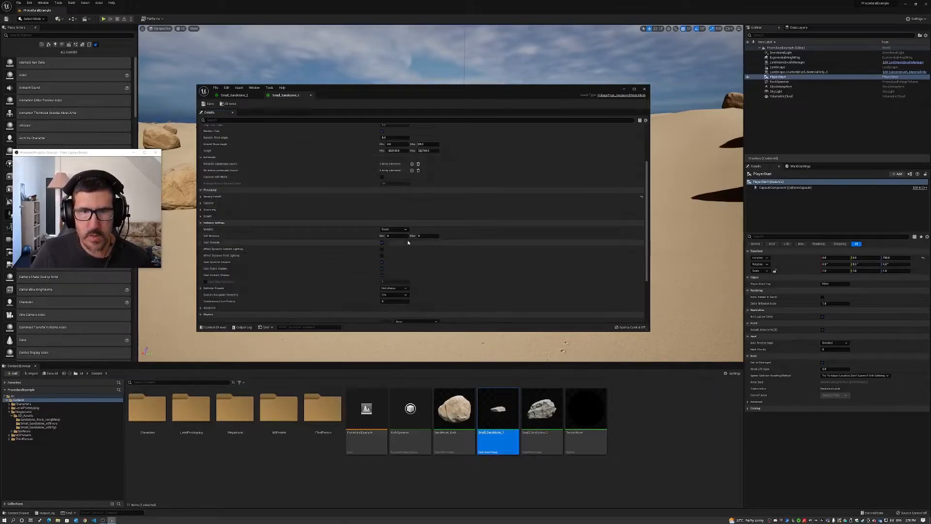
left_click(394, 289)
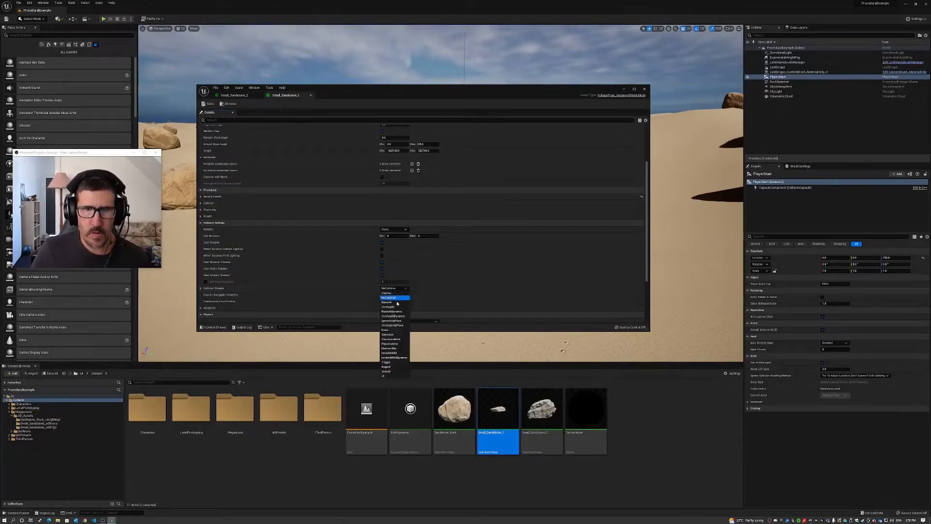
left_click(395, 302)
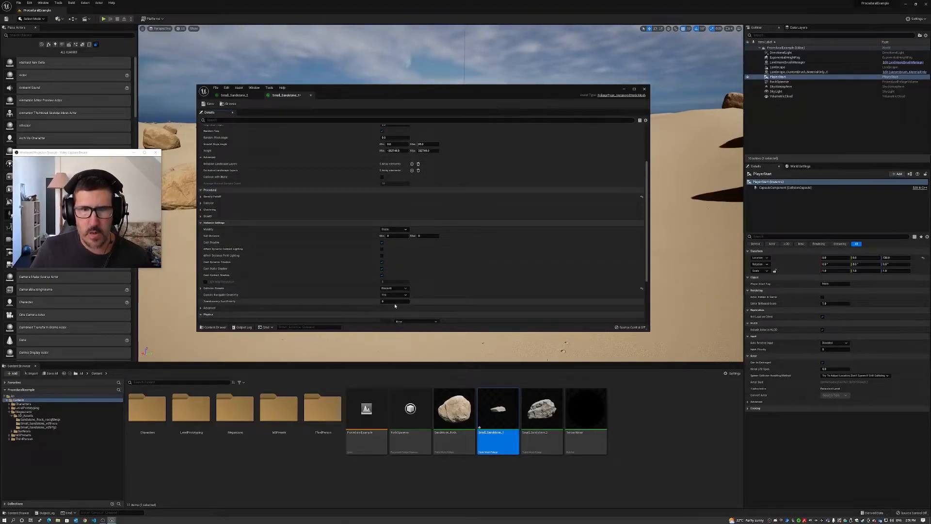
Set the collision preset of the Sandstone_Rock foliage type to BlockAll and close the foliage editors
double_click(453, 411)
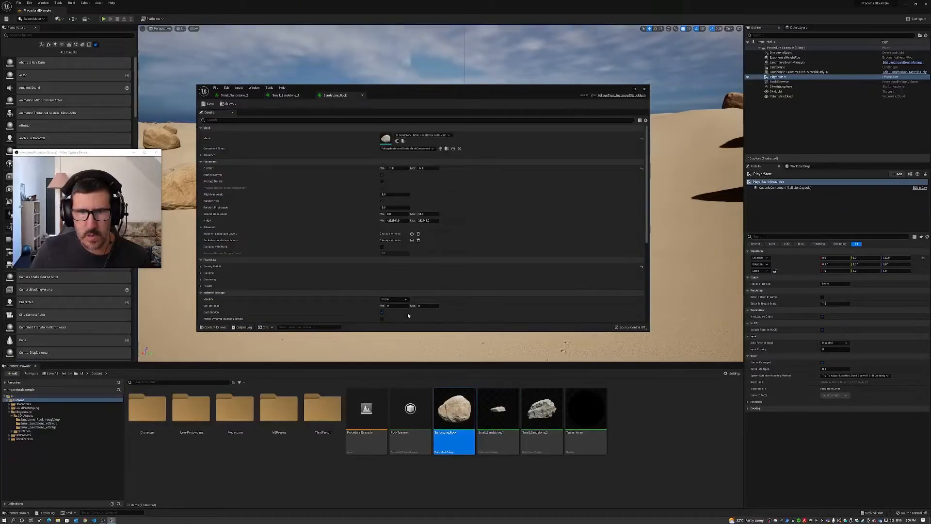
left_click(394, 289)
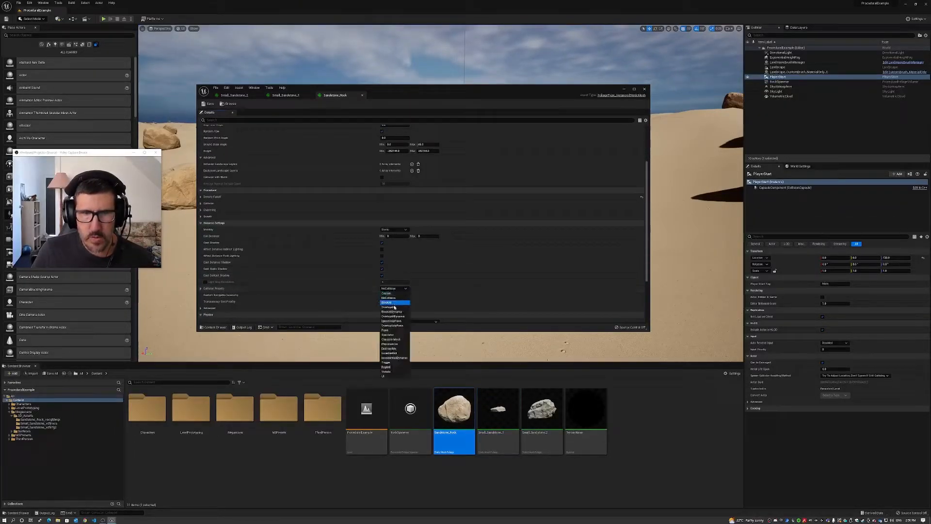
left_click(394, 303)
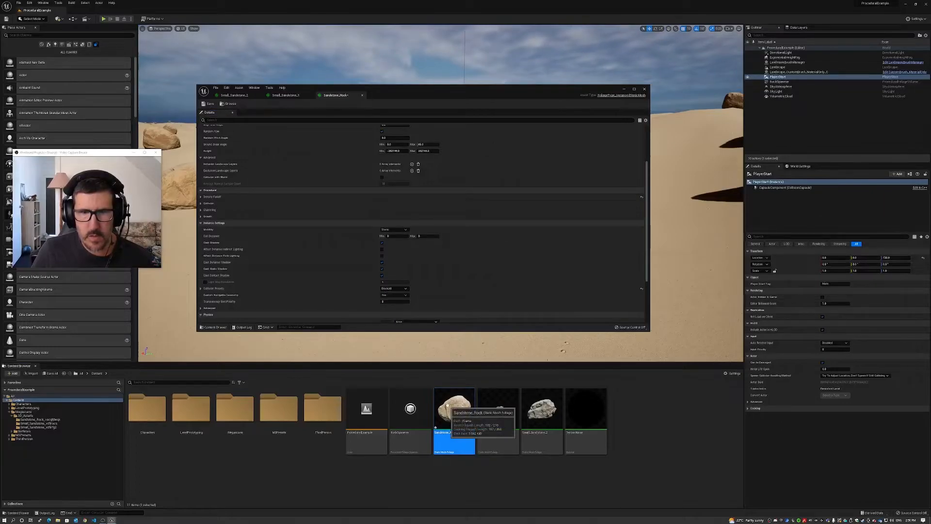
left_click(644, 89)
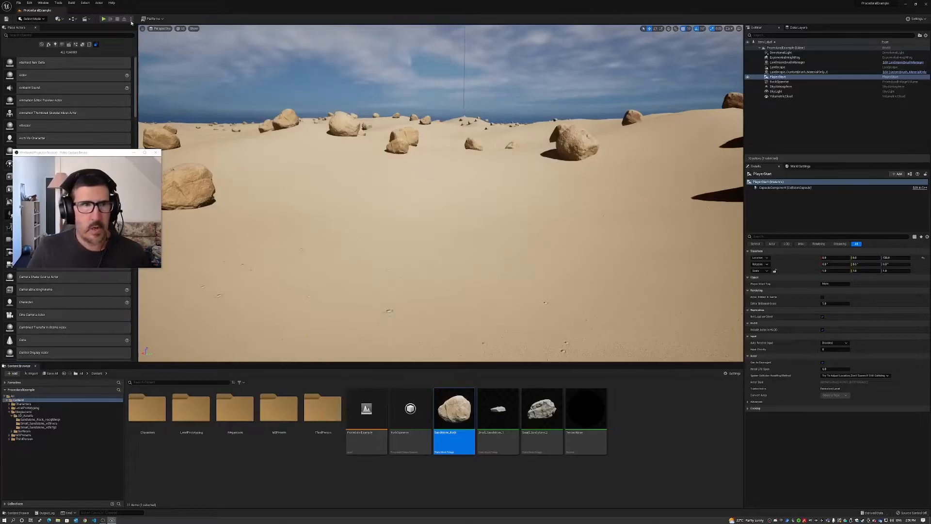
Play the level and run the character over the sand to the nearby sandstone rocks
left_click(105, 19)
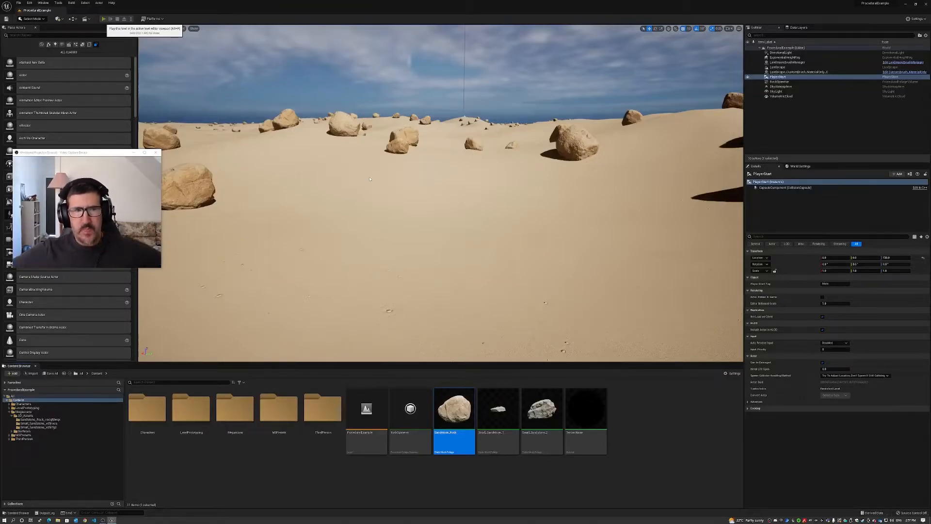
key("alt+p")
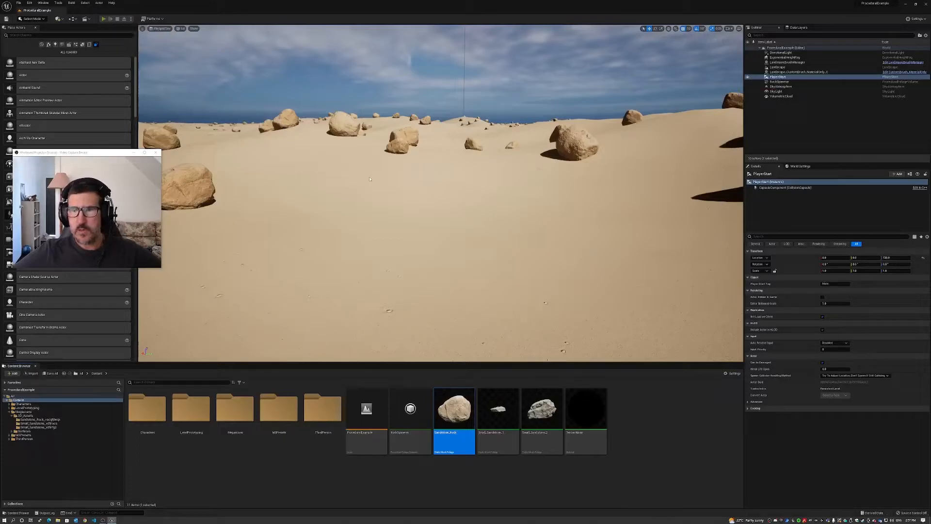
left_click(423, 153)
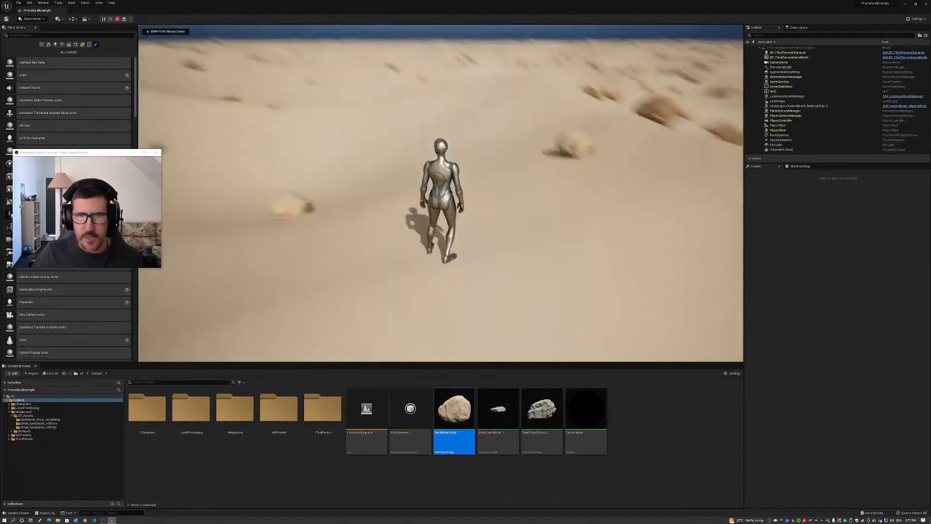
key("w")
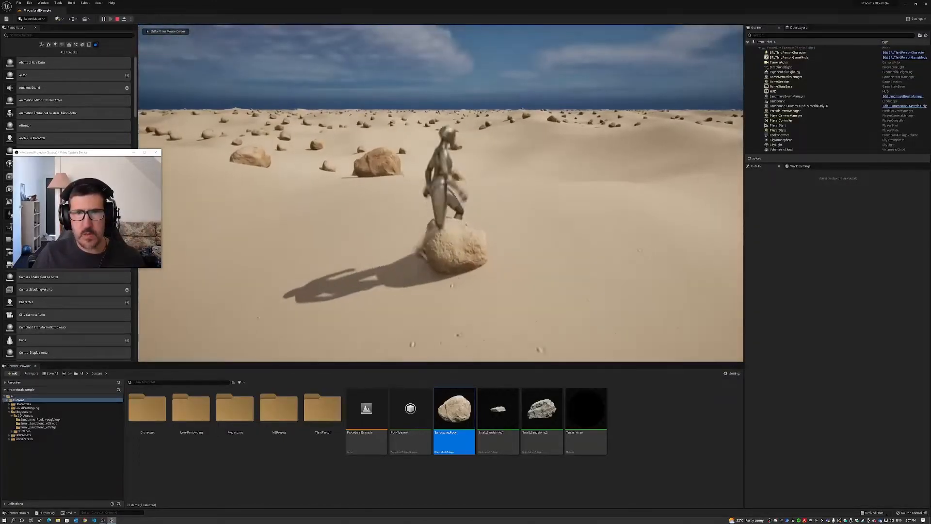
key("d")
key("w")
key("w")
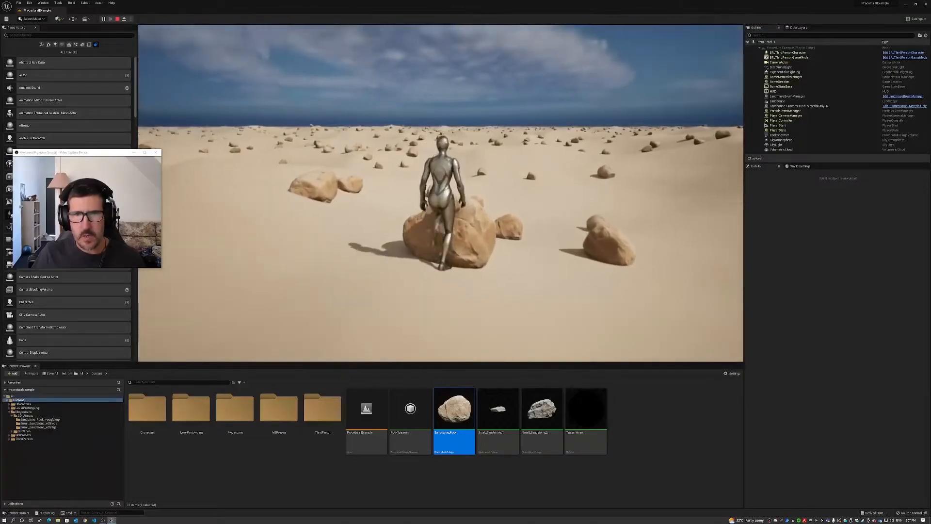
Run the character repeatedly against and onto several boulders to test their collision, and end the play session
key("s")
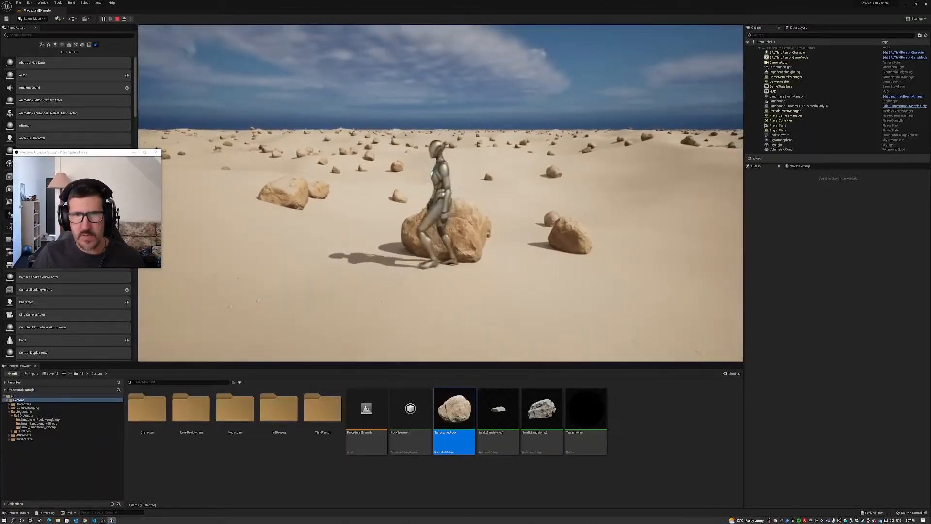
key("w")
key("s")
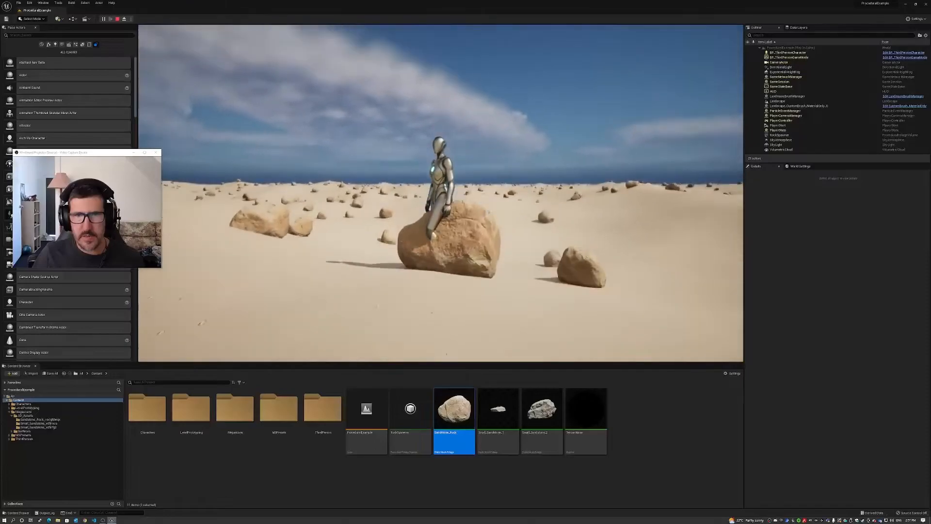
key("w")
key("s")
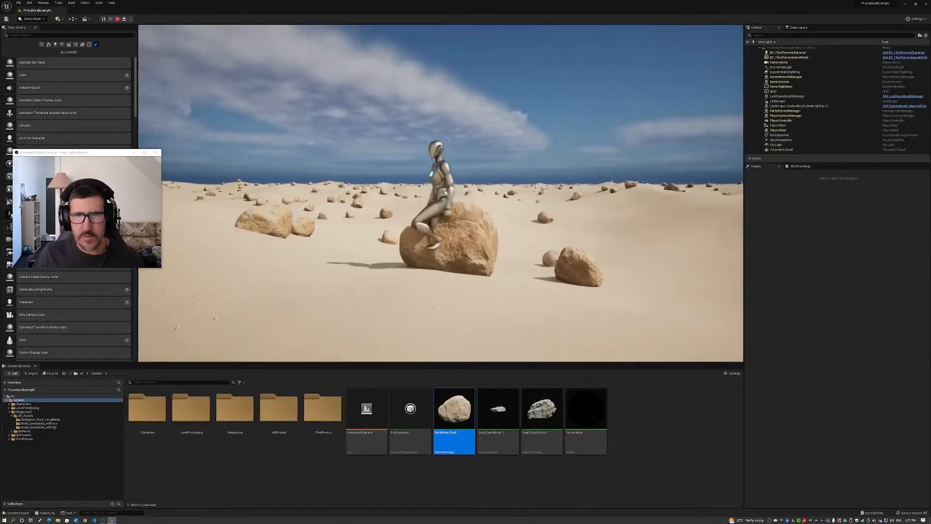
key("w")
key("s")
key("w")
key("s")
key("w")
key("w")
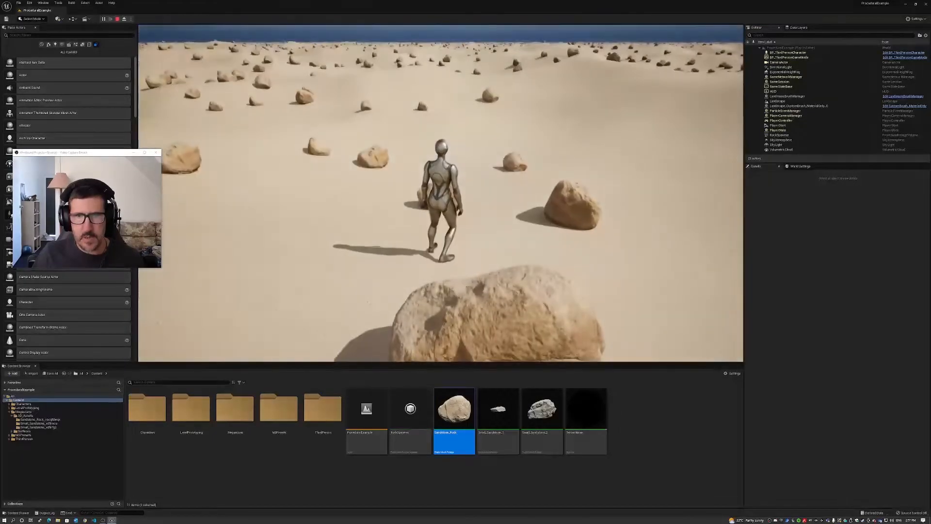
key("w")
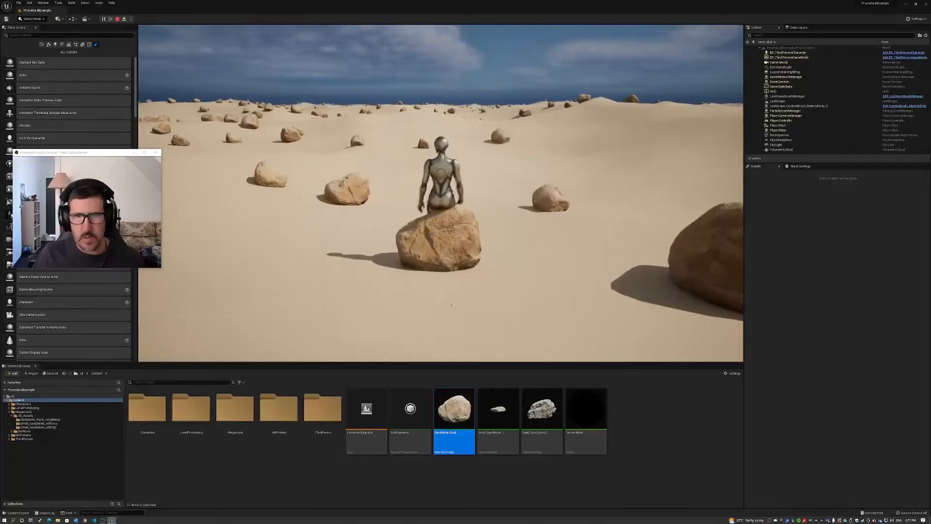
key("s")
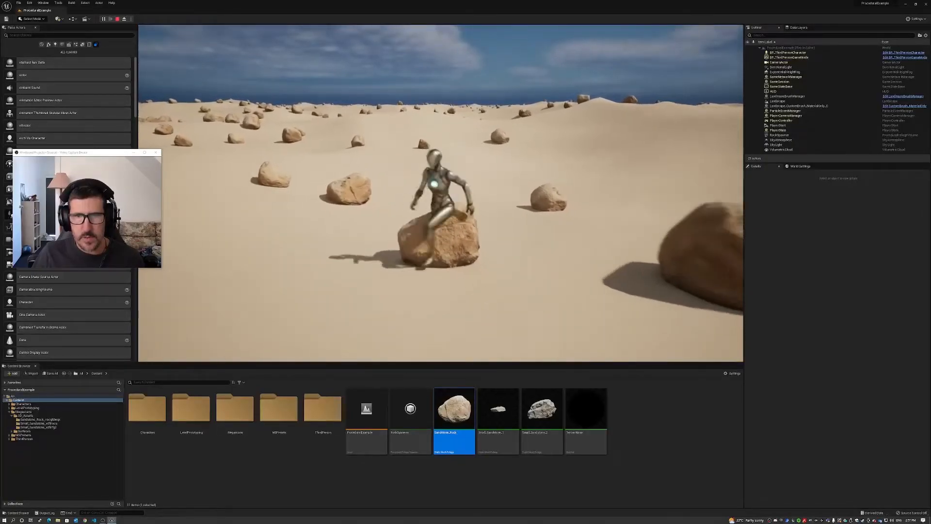
key("w")
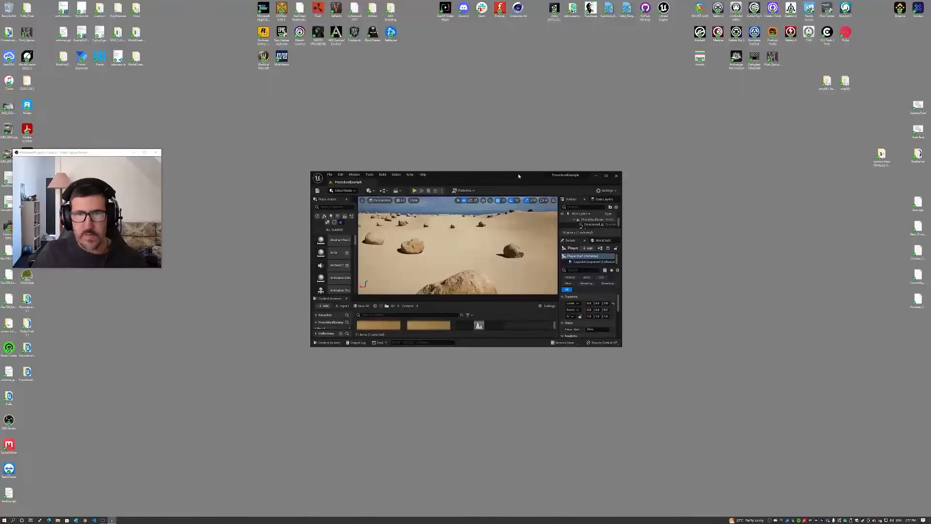
Maximize the editor, lower the maximum Ground Slope Angle of the Sandstone_Rock foliage type, save it and close its editor
double_click(518, 176)
left_click(498, 410)
double_click(455, 409)
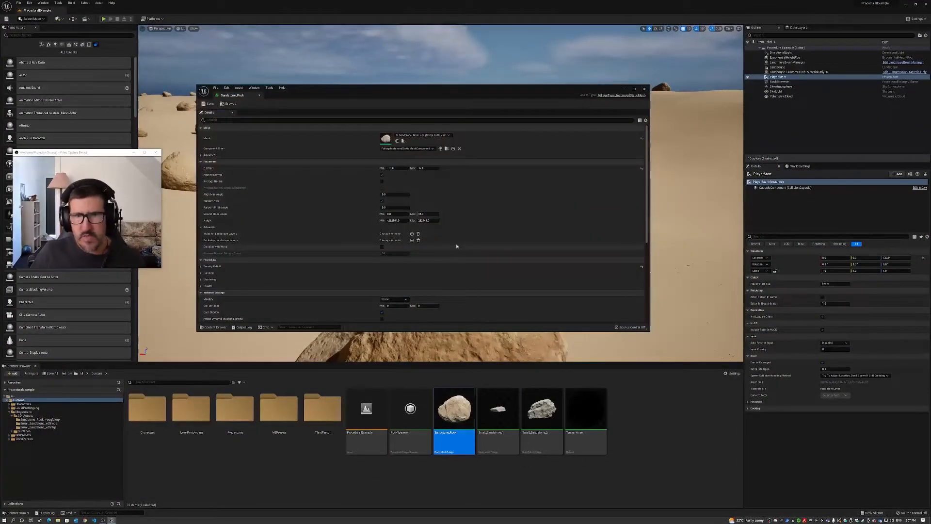
scroll(451, 261, "down", 3)
scroll(450, 262, "down", 2)
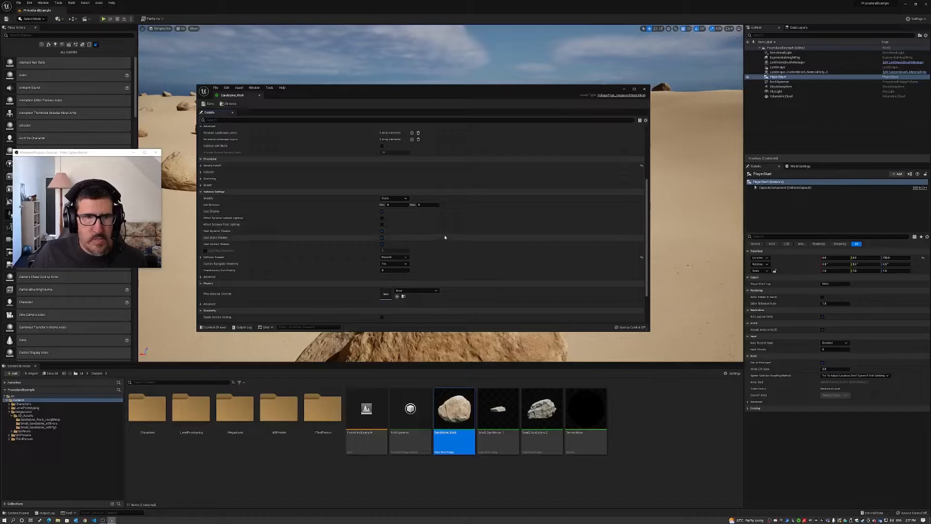
scroll(447, 231, "down", 2)
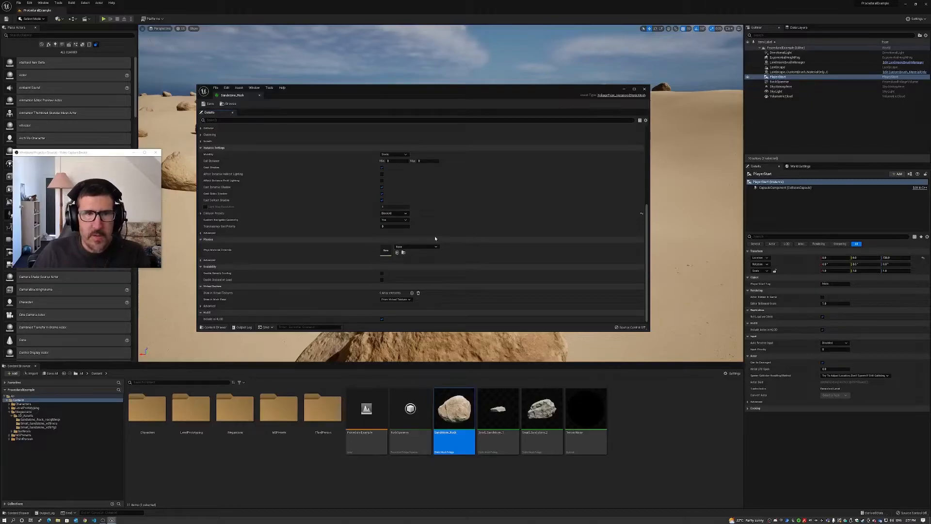
scroll(440, 231, "up", 8)
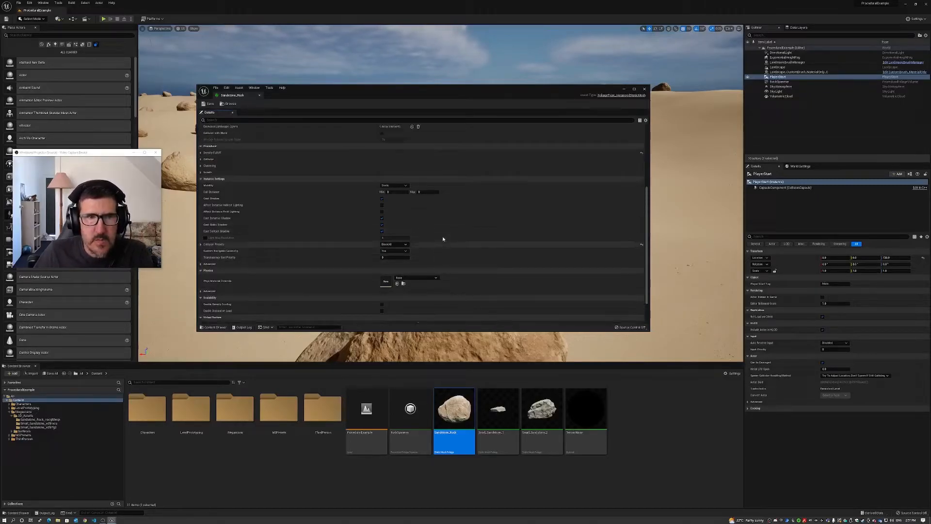
scroll(435, 238, "up", 1)
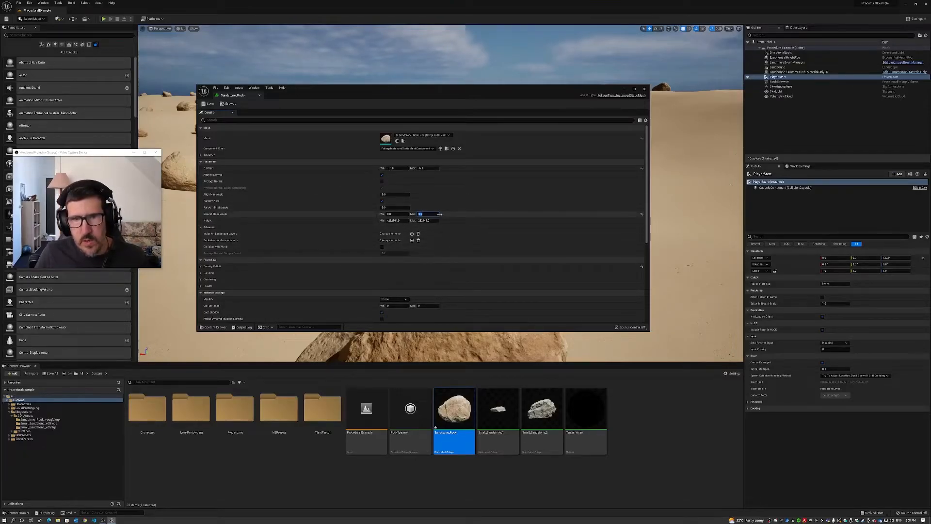
key("ctrl+s")
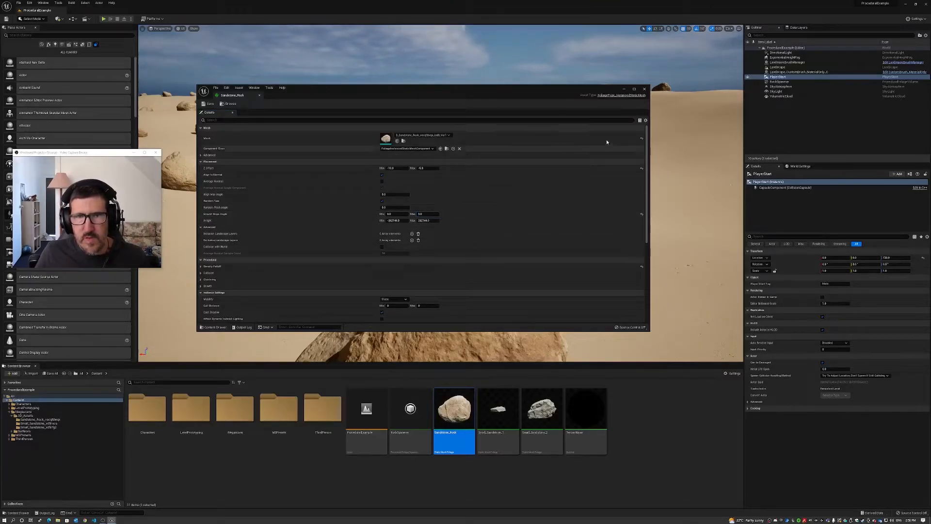
left_click(645, 90)
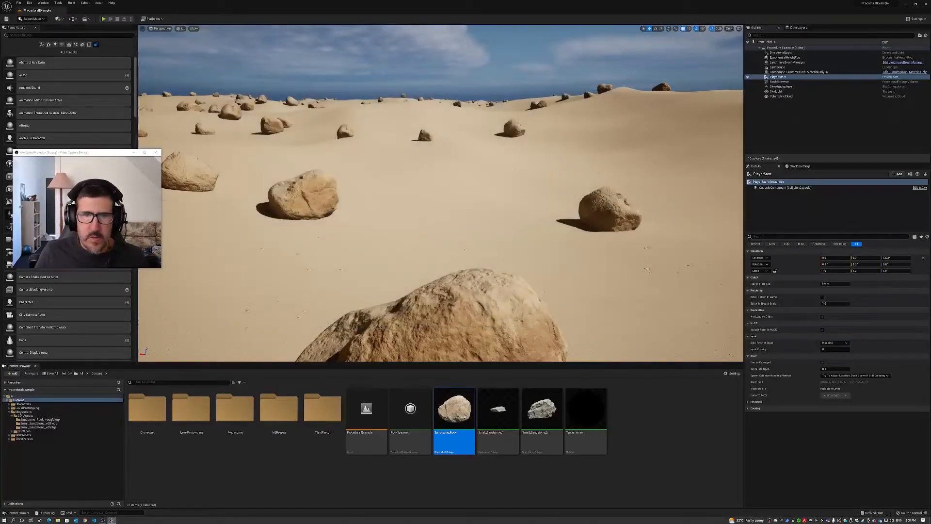
Lower the maximum Ground Slope Angle of the Small_Sandstone_2 foliage type, save it and close its editor
double_click(542, 412)
left_click(424, 213)
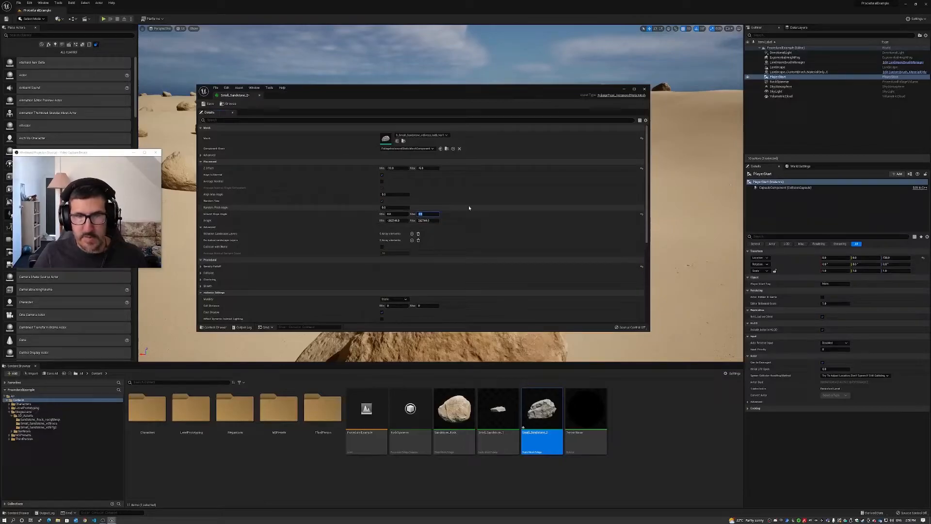
key("ctrl+s")
left_click(644, 90)
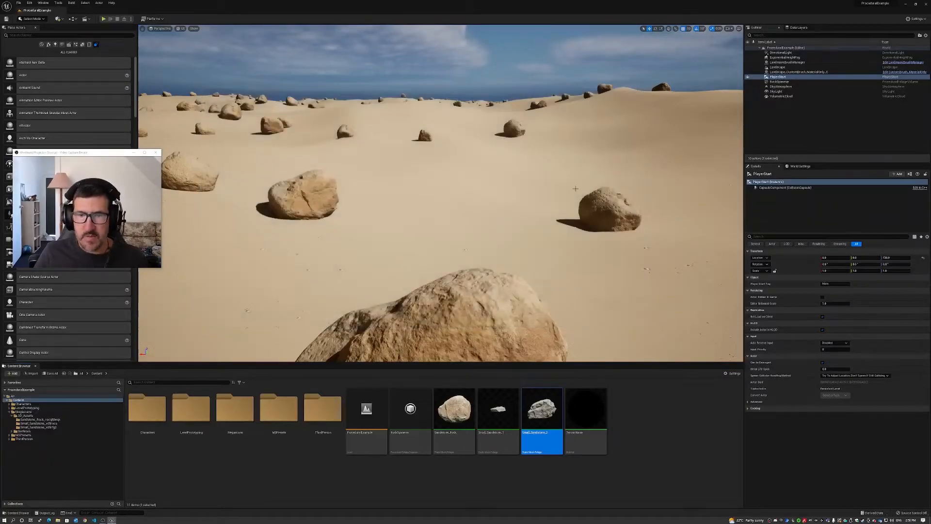
Resimulate the RockSpawner procedural foliage volume with the lowered slope limits
left_click(779, 81)
scroll(847, 345, "down", 5)
scroll(847, 345, "down", 3)
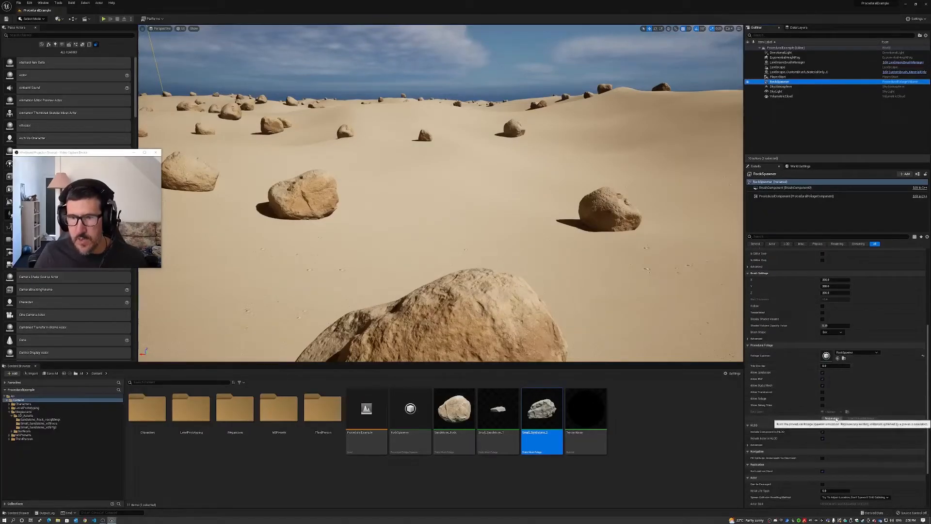
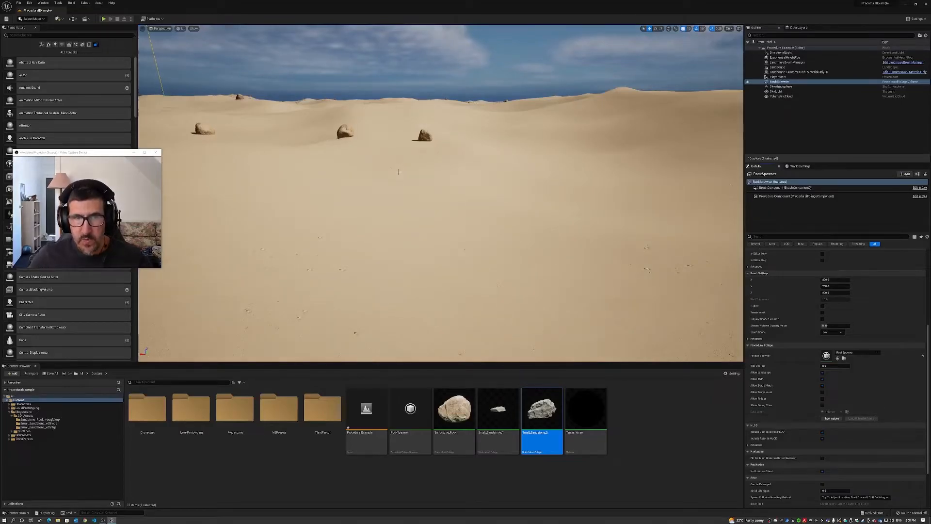
Find the sandstone rock's static mesh in its Megascans folder and check the actions available for it
left_click(47, 420)
left_click(196, 409)
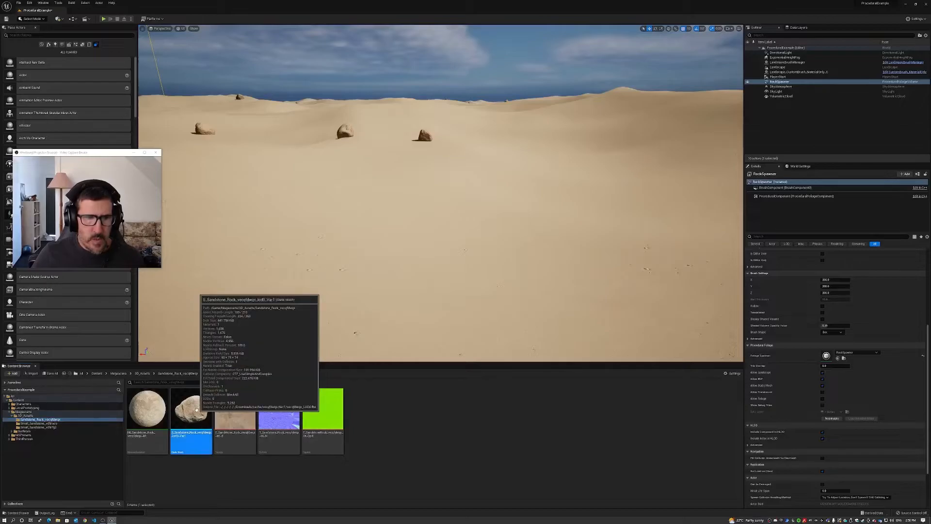
right_click(196, 409)
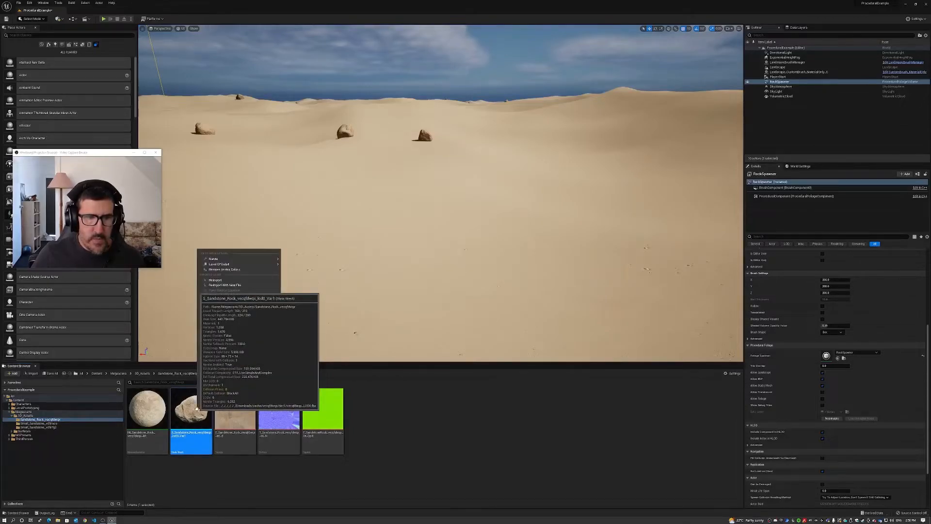
left_click(482, 459)
Fly across the dunes to the boulder floating above the sand and inspect its placement
right_click_drag(441, 193, 626, 186)
key("d")
key("w")
key("w")
key("w")
key("w")
key("w")
key("a")
right_click_drag(486, 203, 486, 204)
key("a")
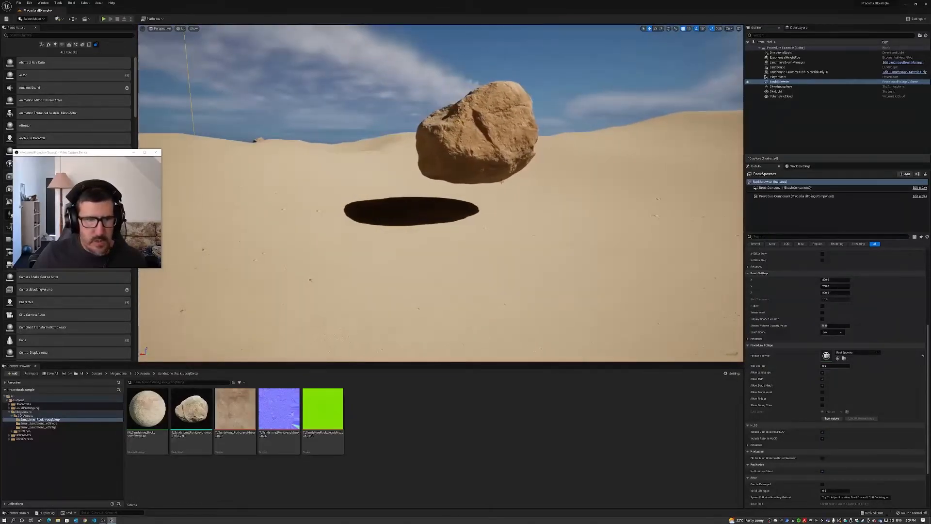
Select the floating boulder and look through the Megascans sandstone folders to identify its mesh
left_click(485, 145)
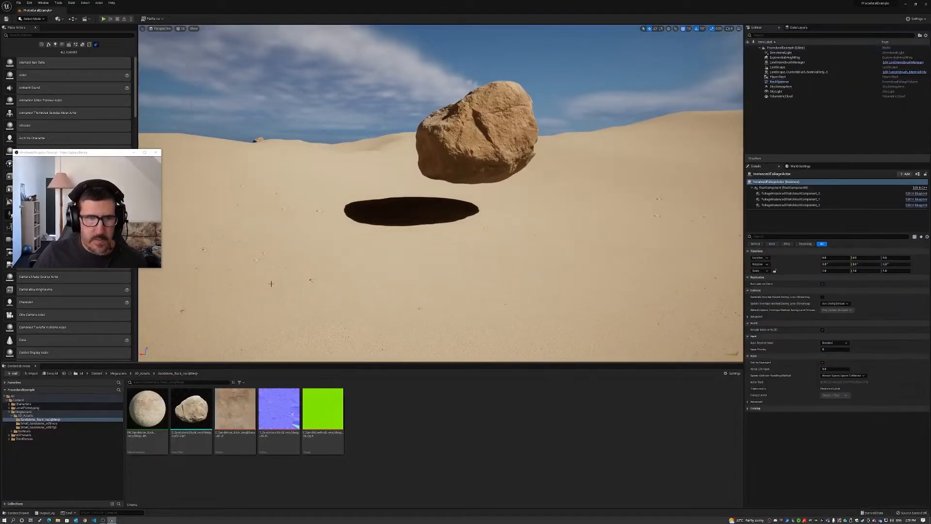
left_click(68, 424)
left_click(64, 427)
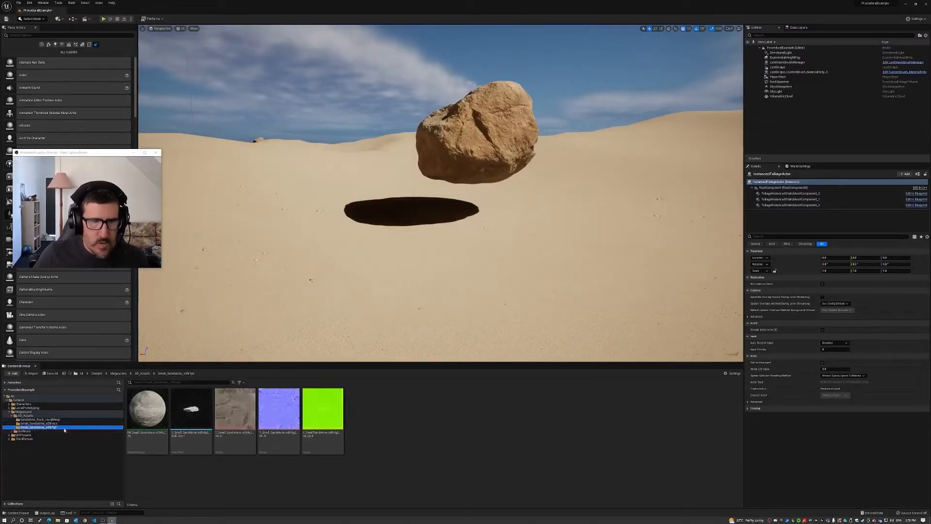
left_click(66, 419)
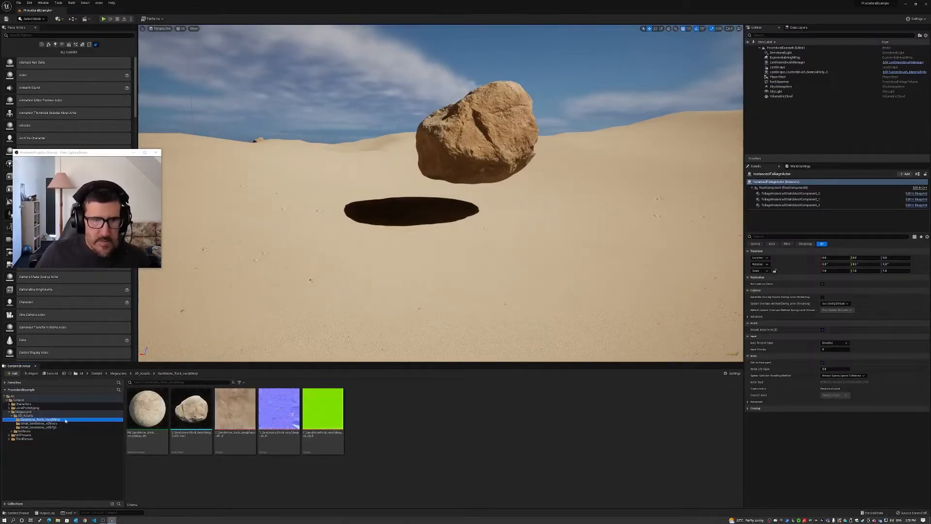
Circle the floating boulder and compare its height above the sand with the neighbouring rock
right_click_drag(447, 250, 167, 273)
key("w")
key("s")
key("d")
key("d")
key("d")
key("d")
key("w")
key("s")
key("d")
key("d")
right_click_drag(440, 193, 426, 200)
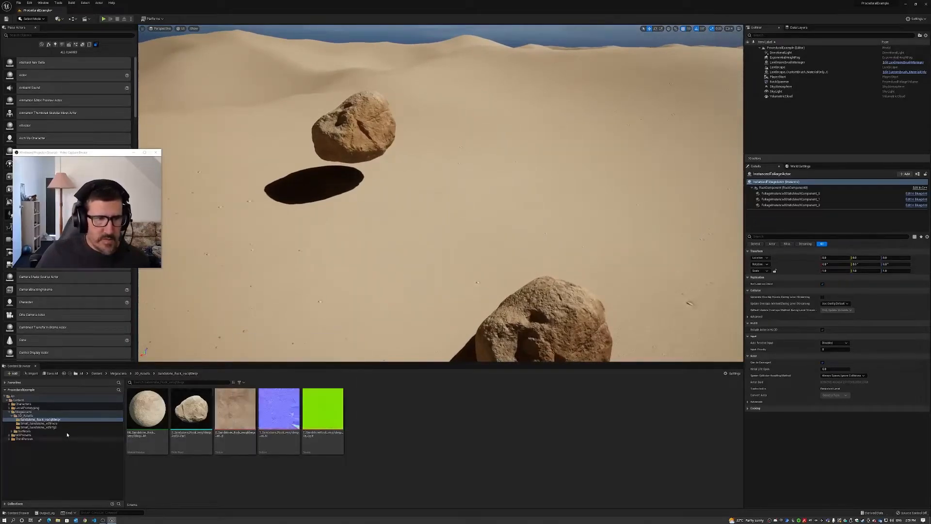
Compare the placement settings of the three sandstone foliage types, adjust the maximum Ground Slope Angle where it differs, and close their editor
left_click(22, 400)
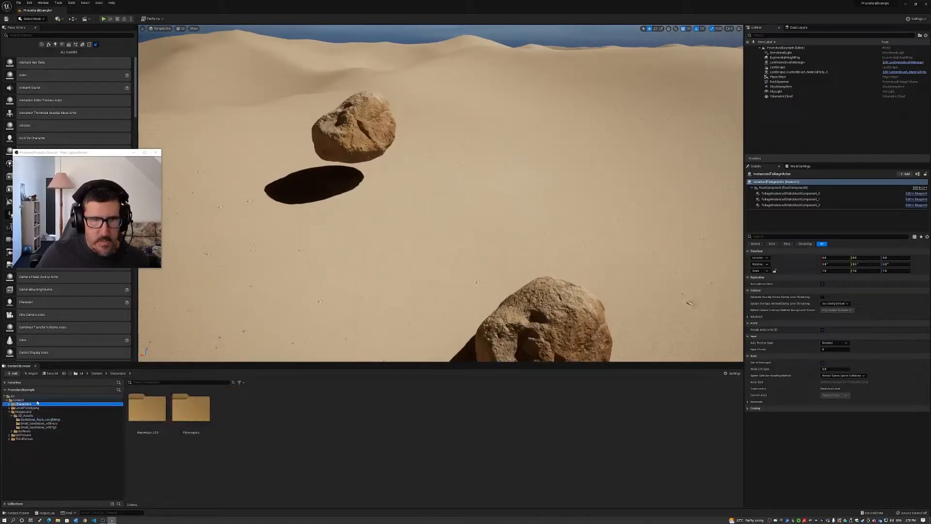
left_click(541, 415)
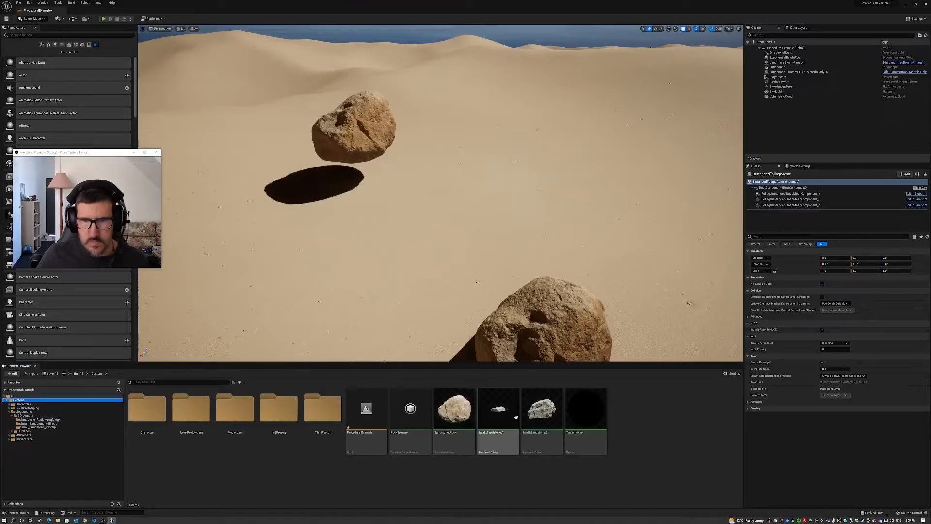
double_click(454, 409)
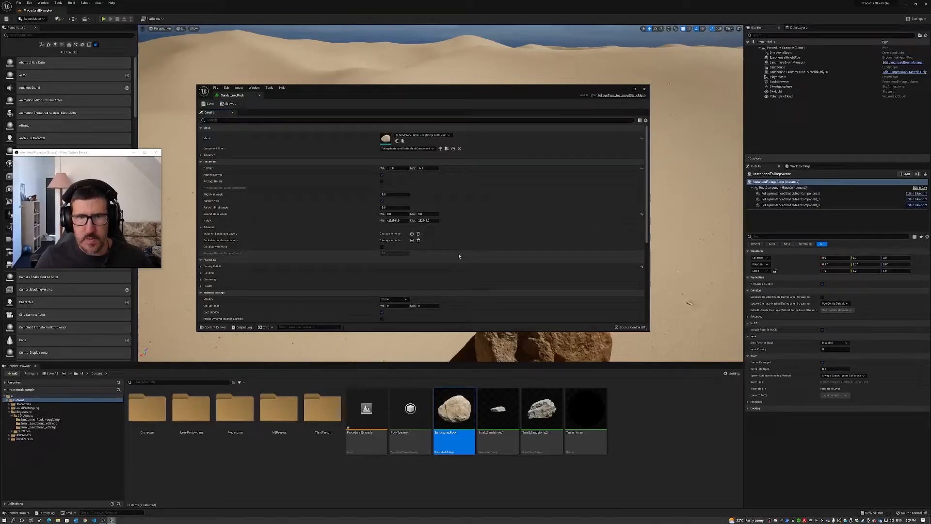
double_click(500, 412)
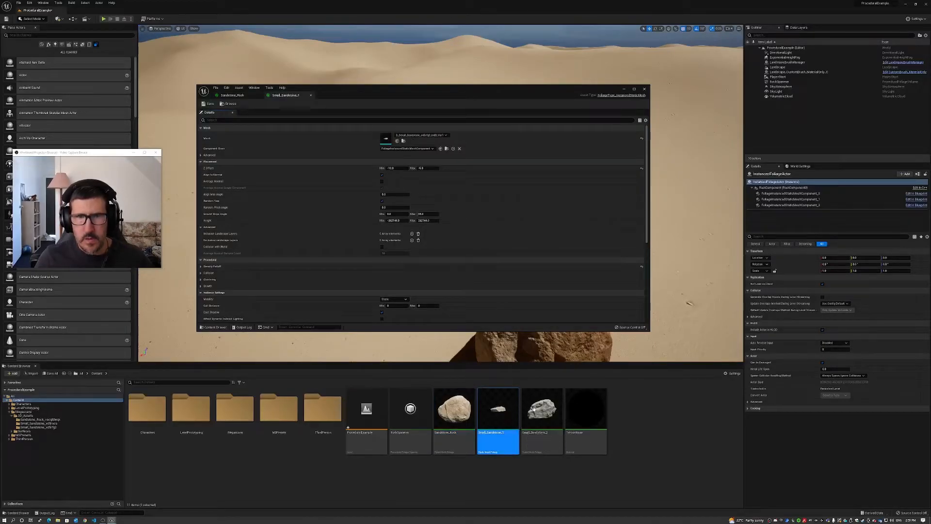
double_click(534, 409)
double_click(499, 410)
double_click(452, 410)
double_click(501, 412)
double_click(538, 413)
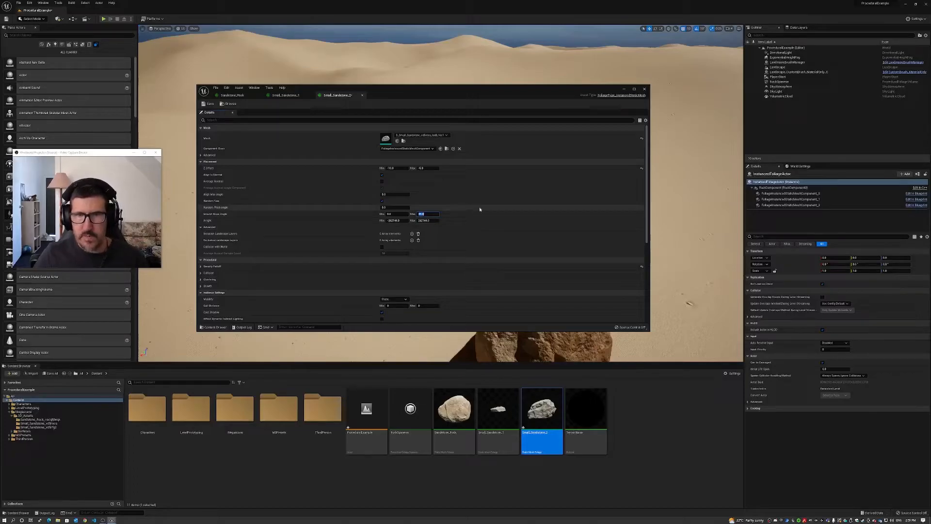
left_click(644, 89)
Resimulate the RockSpawner volume with the updated foliage types while viewing the dunes from above
right_click_drag(490, 185, 533, 224)
key("w")
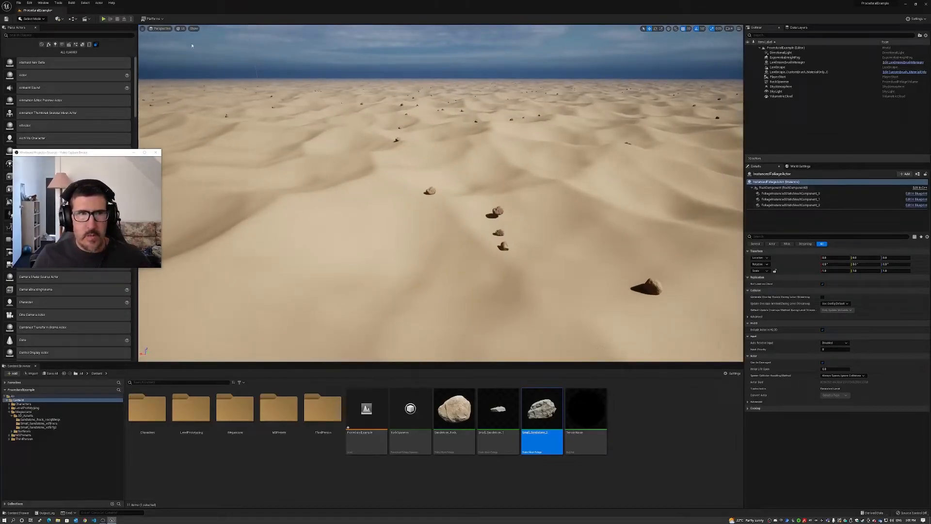
left_click(785, 77)
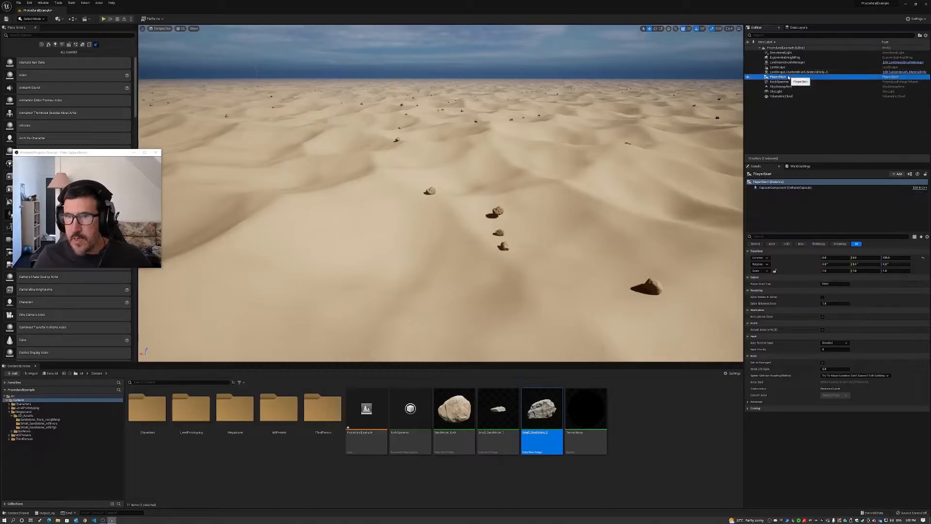
left_click(780, 82)
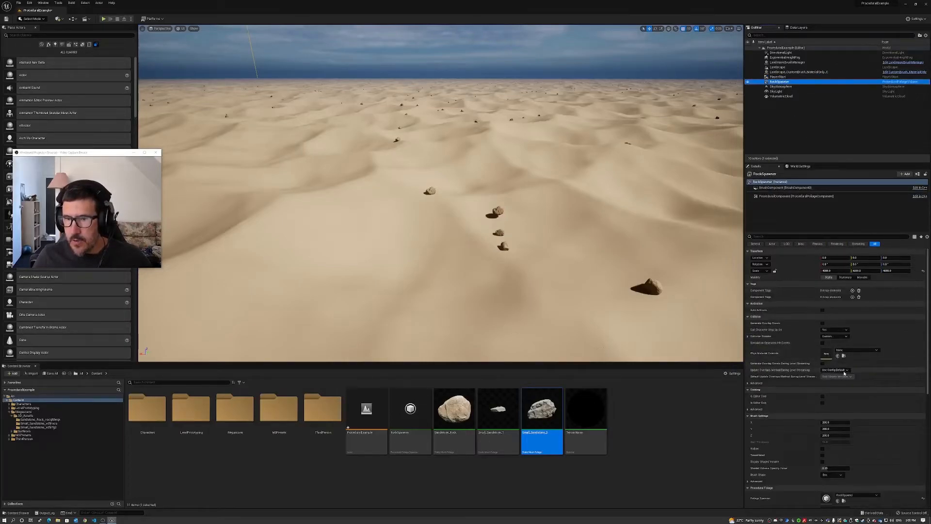
scroll(841, 371, "down", 3)
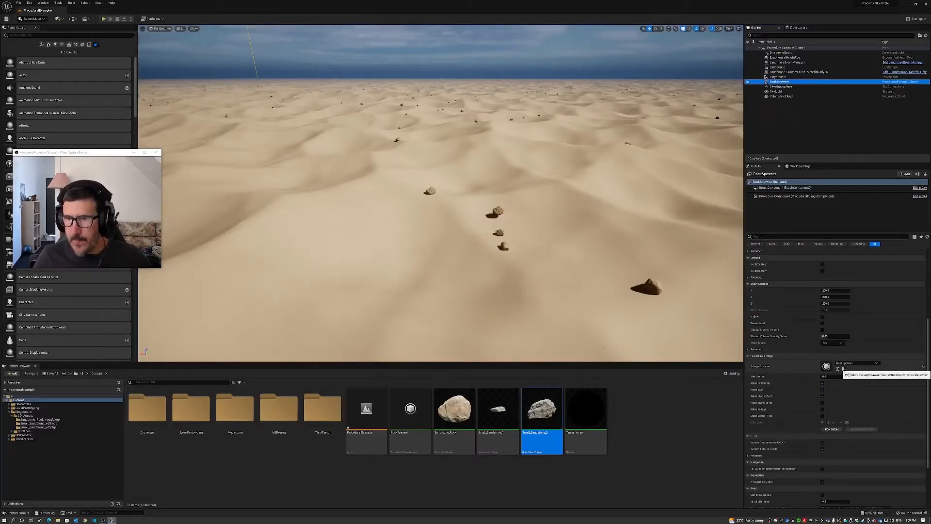
left_click(832, 430)
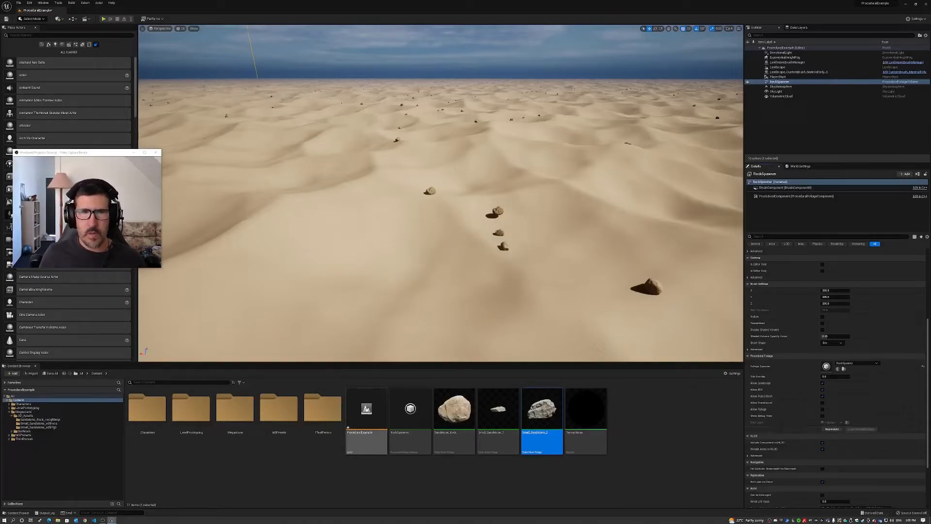
Save the ProceduralExample level
left_click(371, 419)
key("ctrl+s")
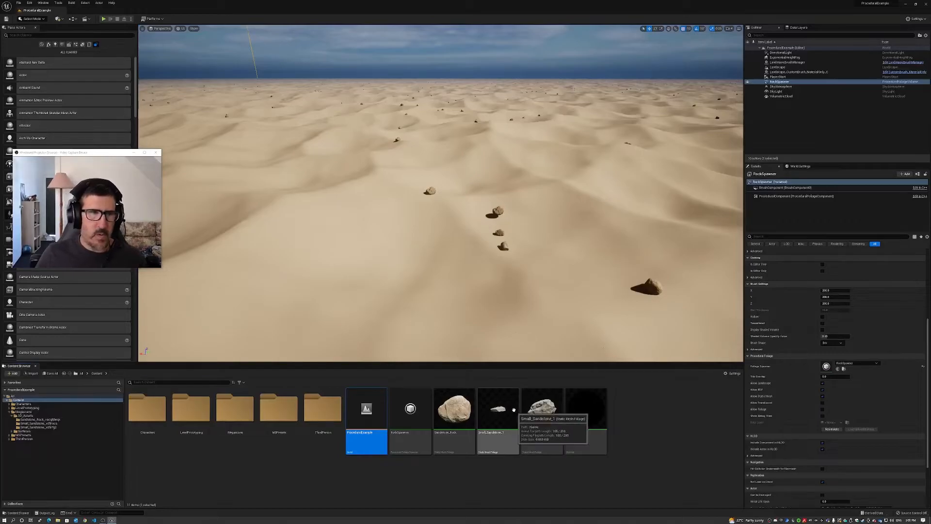
key("ctrl+s")
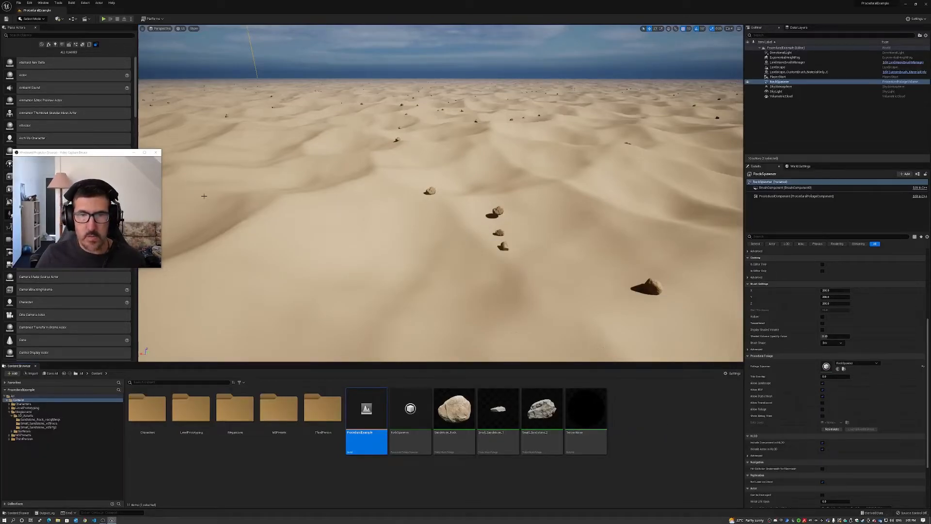
Open the RockSpawner foliage spawner, check the options of its Sandstone_Rock entry, and close it
double_click(407, 409)
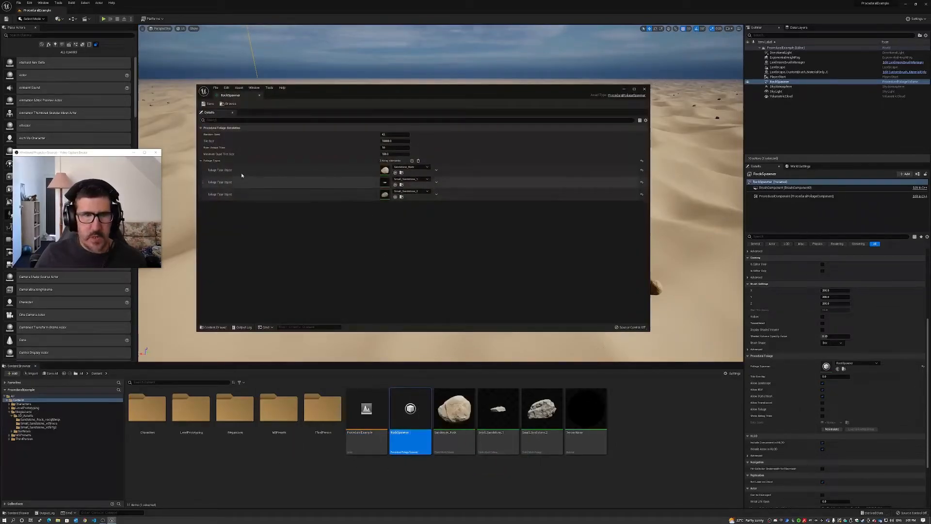
left_click(437, 170)
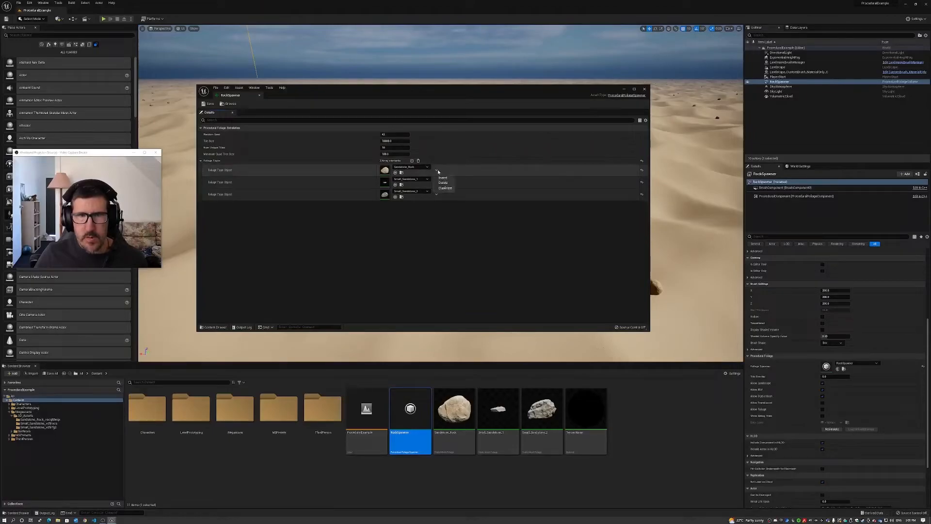
left_click(426, 233)
left_click(437, 171)
left_click(392, 188)
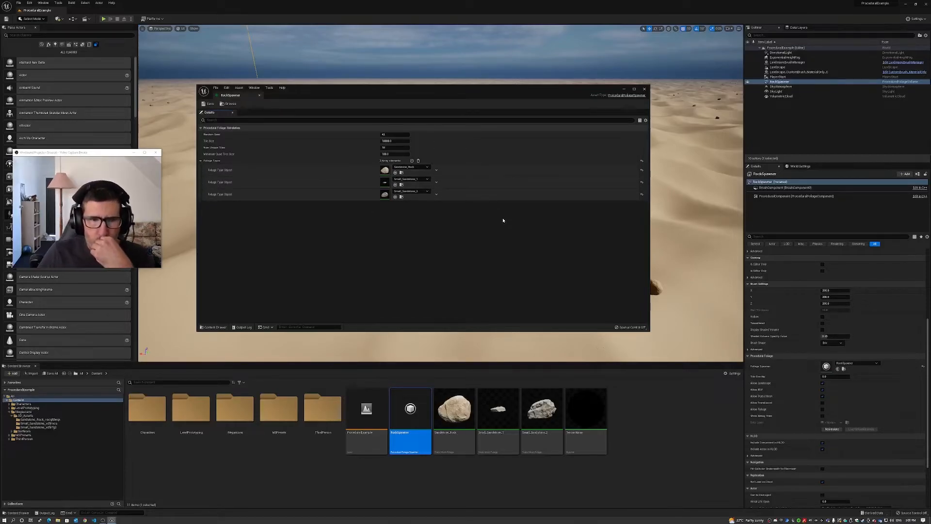
left_click(644, 89)
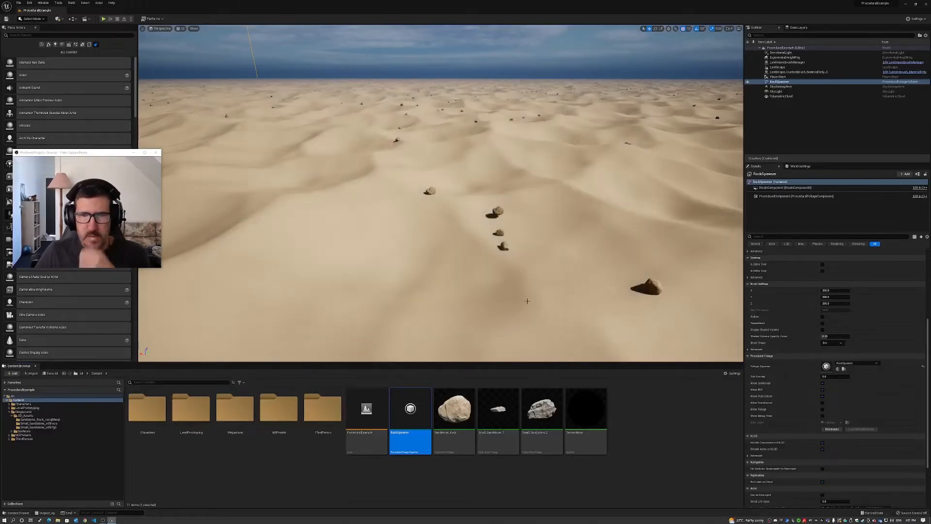
Open the Sandstone_Rock foliage type and examine its mesh, collision, instance and physics settings
double_click(454, 410)
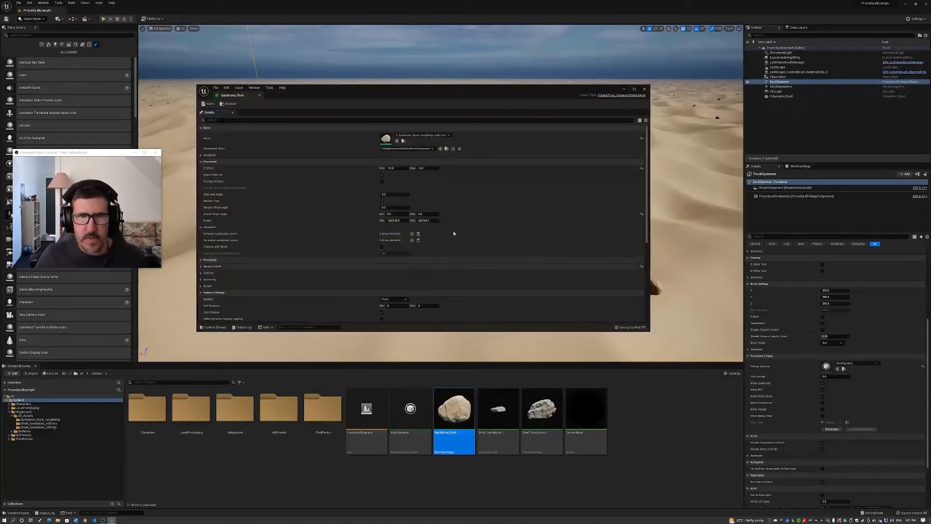
left_click(201, 154)
scroll(458, 211, "down", 2)
left_click(202, 264)
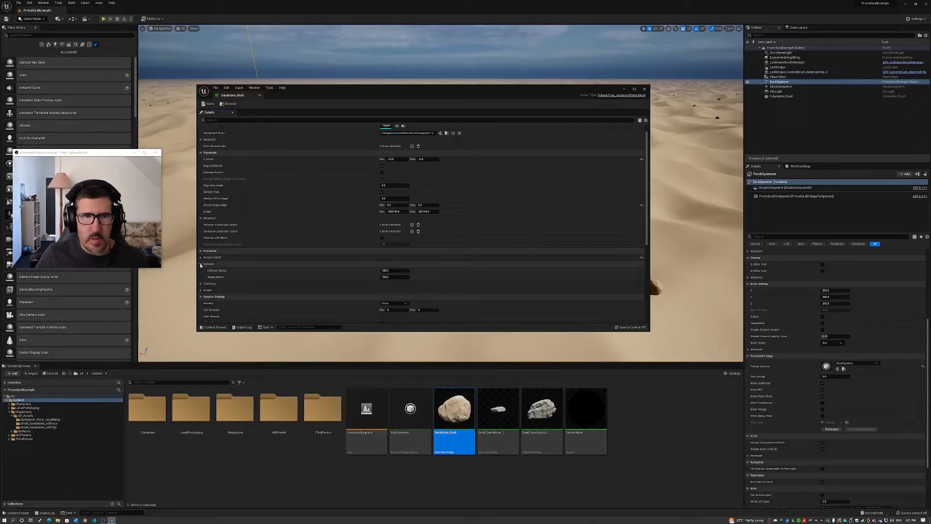
left_click(201, 264)
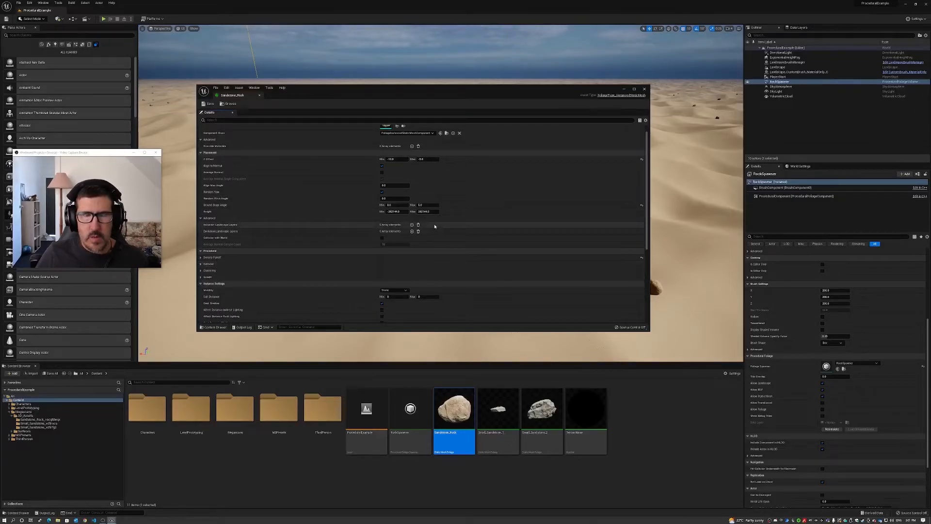
scroll(438, 222, "down", 3)
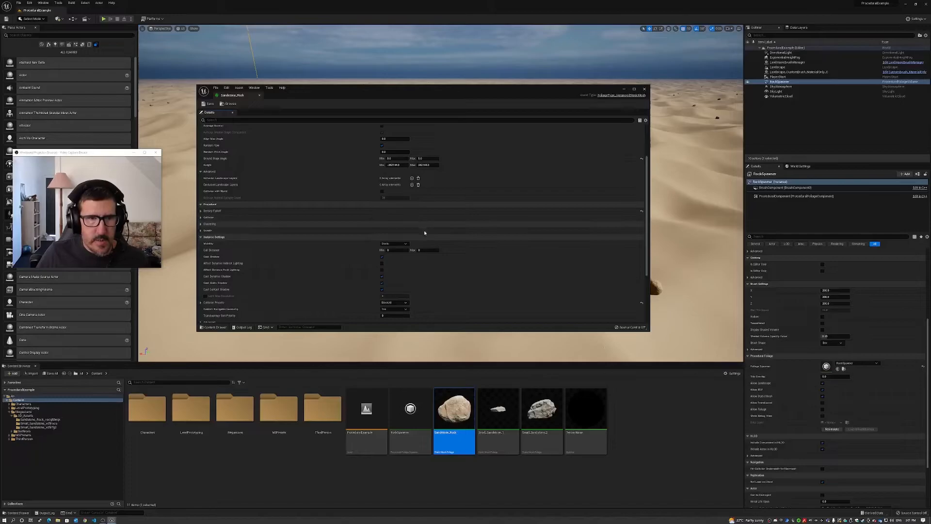
scroll(424, 226, "down", 3)
scroll(431, 232, "down", 2)
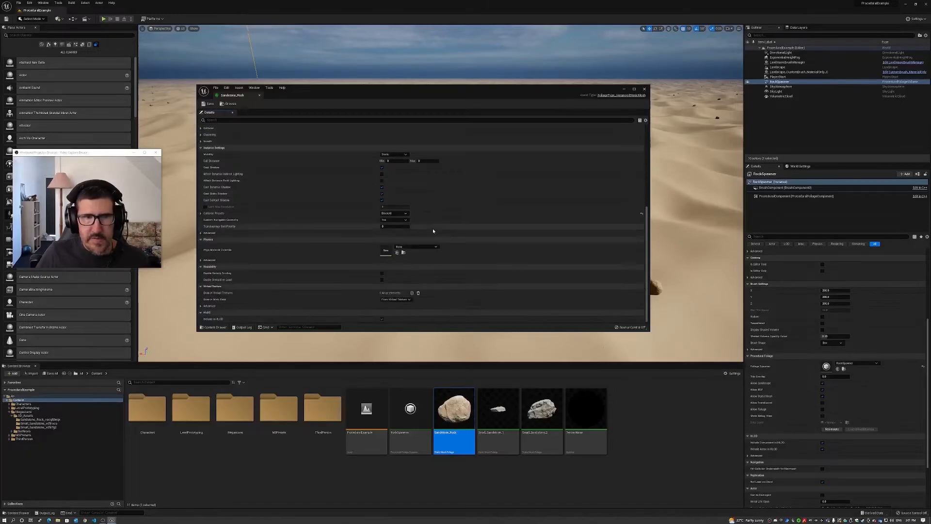
left_click(201, 260)
left_click(201, 262)
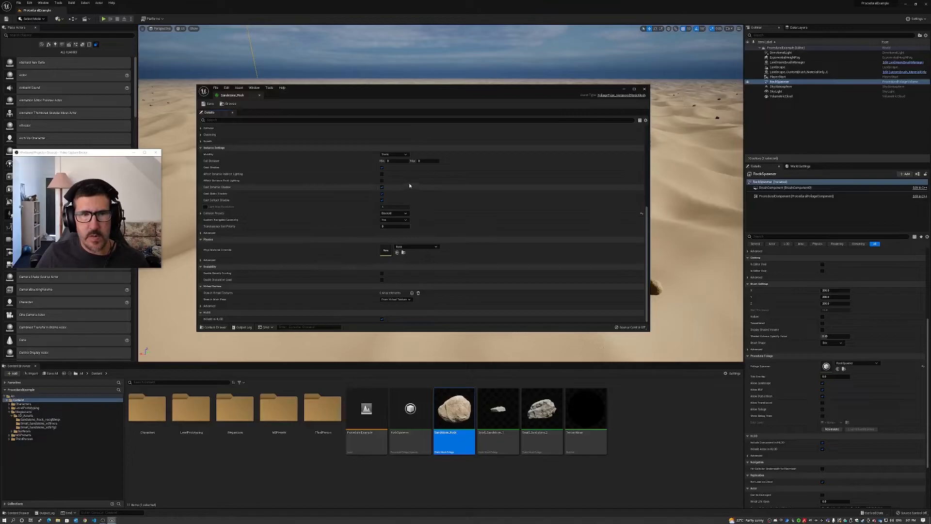
Expand and examine the density falloff, collision, clustering and growth groups in Sandstone_Rock's procedural settings
scroll(435, 196, "up", 4)
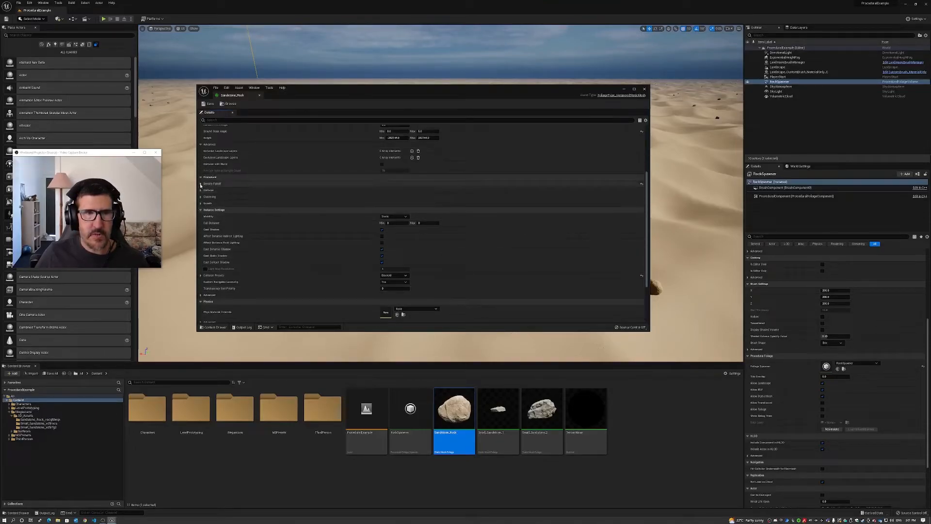
left_click(200, 184)
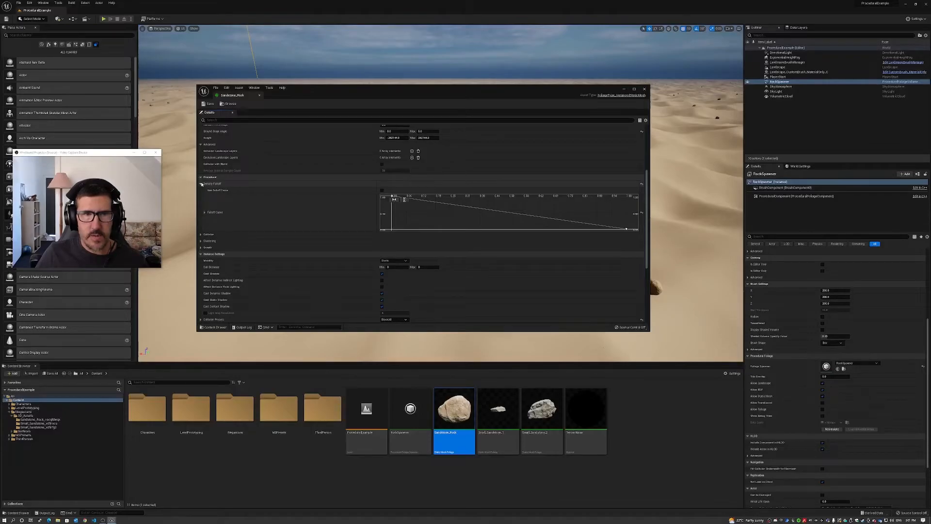
left_click(201, 184)
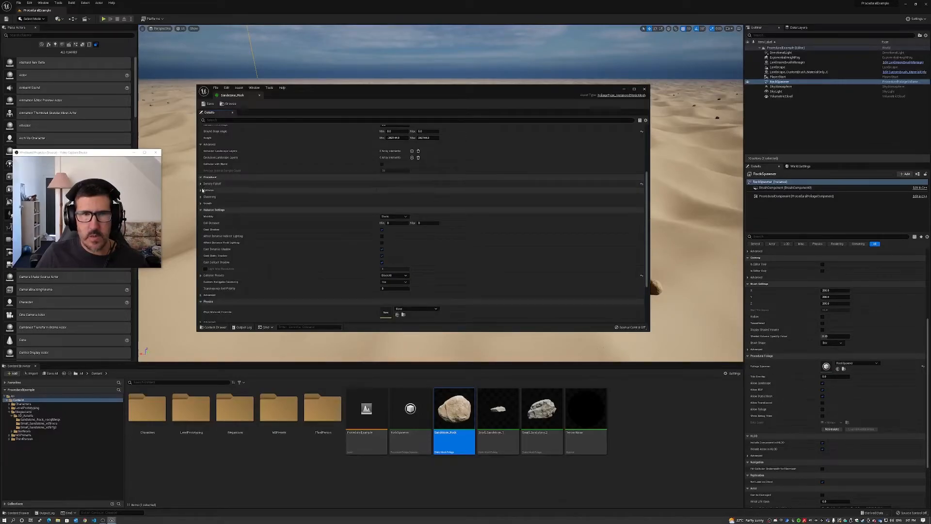
left_click(201, 190)
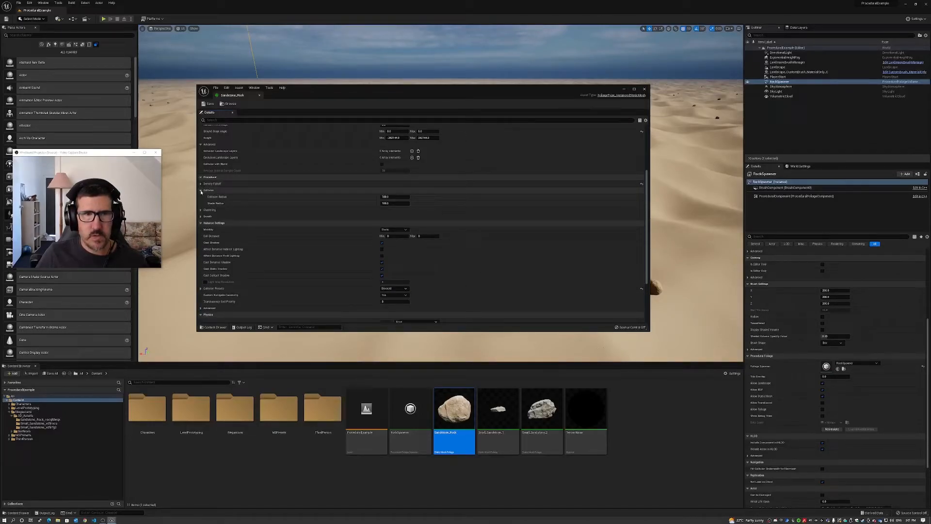
left_click(201, 190)
left_click(200, 197)
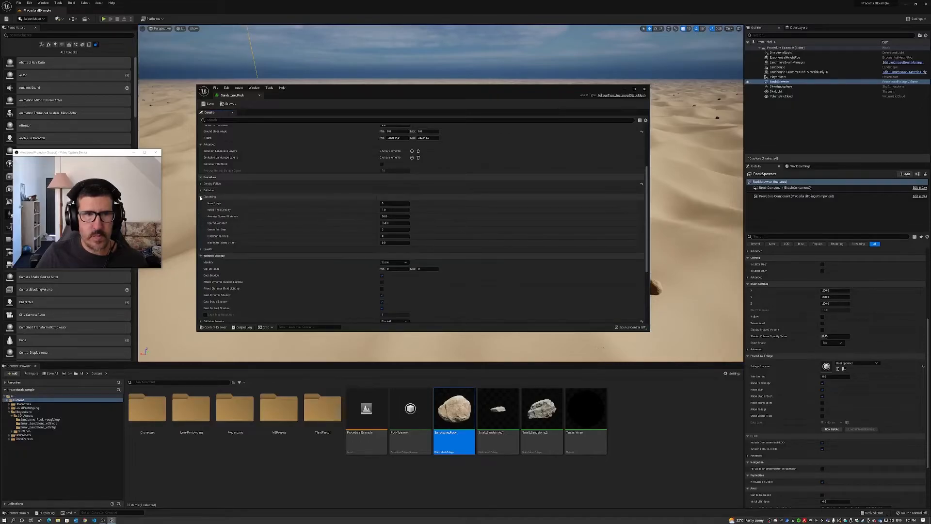
left_click(201, 197)
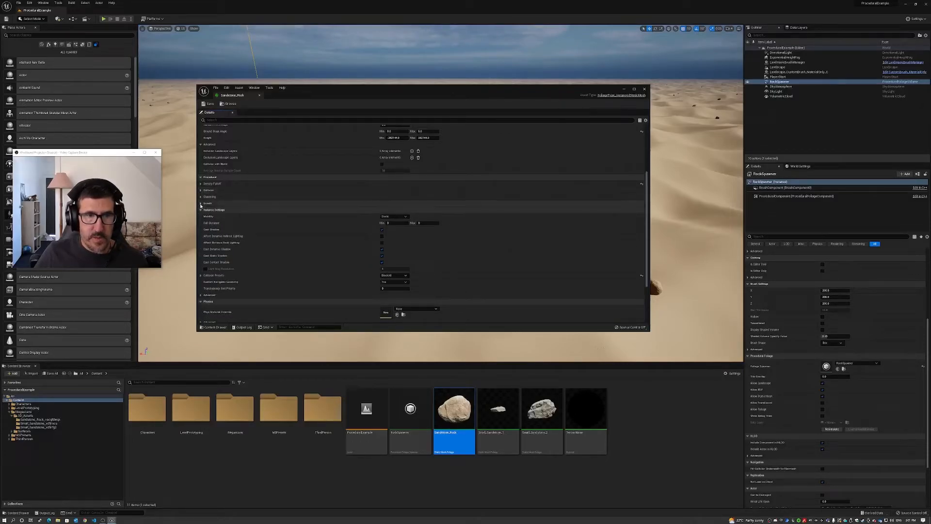
left_click(201, 203)
left_click(201, 190)
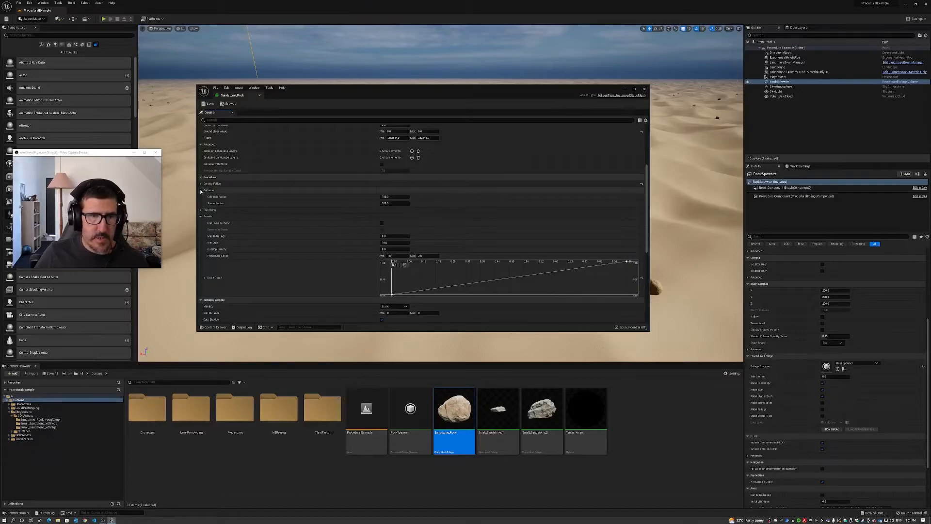
left_click(201, 210)
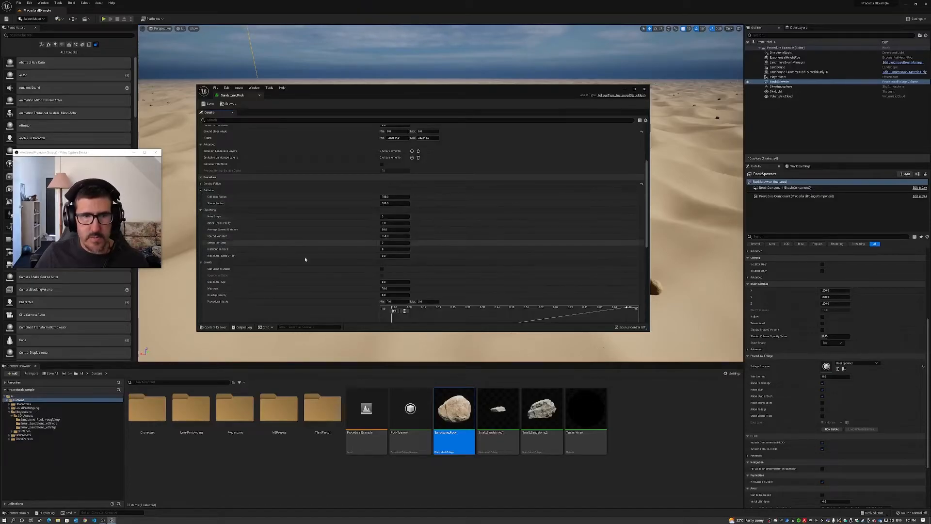
left_click(200, 184)
scroll(460, 238, "down", 2)
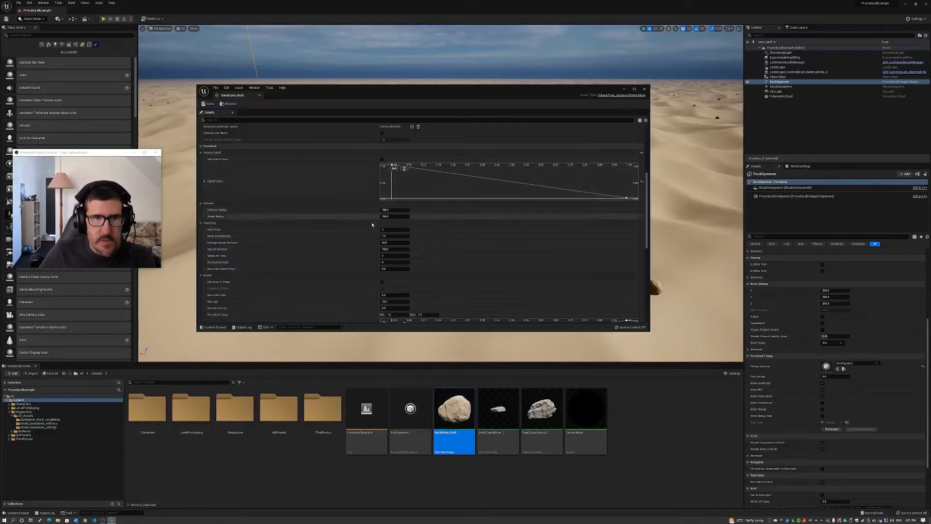
Examine Sandstone_Rock's collision radius, shade radius, clustering values and procedural scale curve, and close the foliage type
scroll(461, 238, "down", 1)
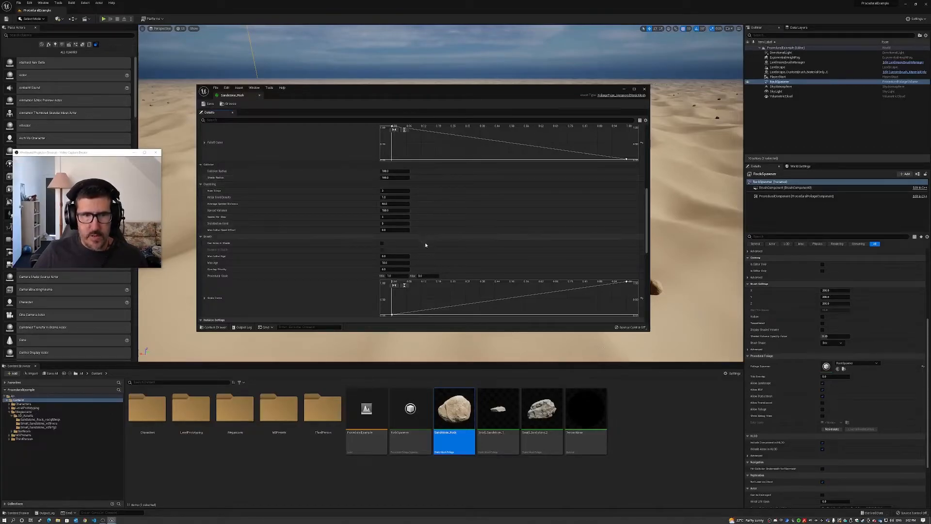
scroll(453, 238, "down", 2)
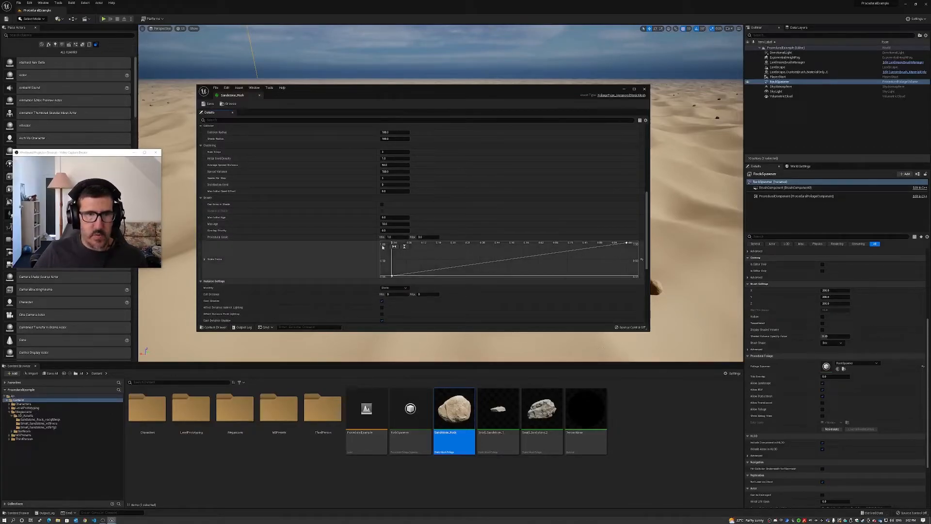
scroll(441, 210, "up", 3)
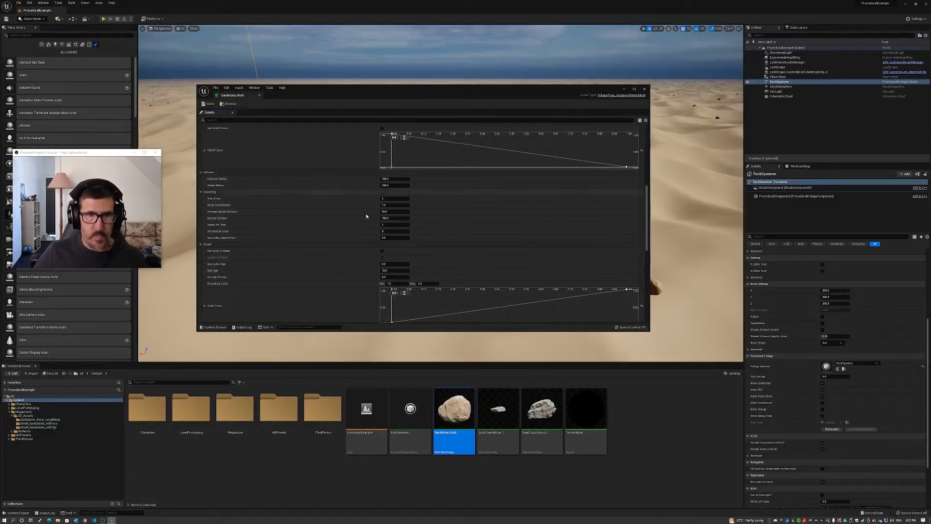
scroll(359, 208, "up", 1)
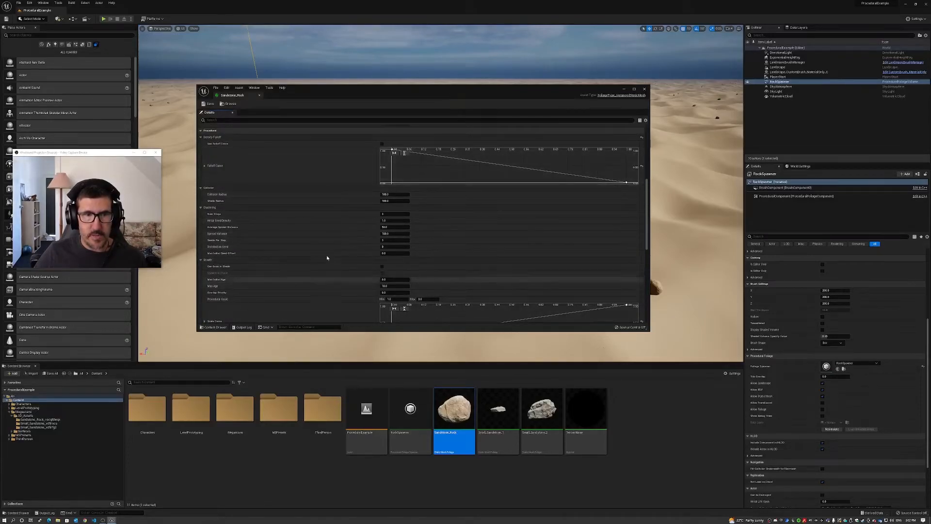
left_click(384, 201)
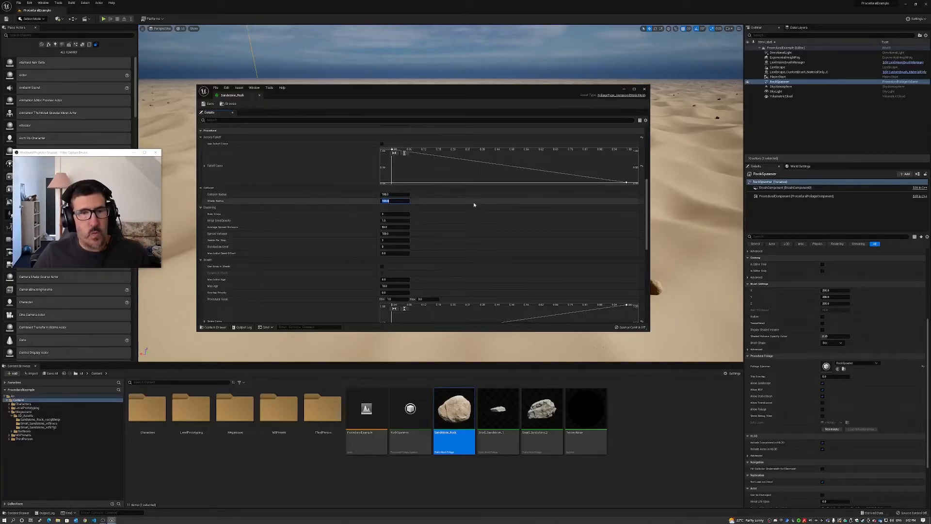
left_click(394, 195)
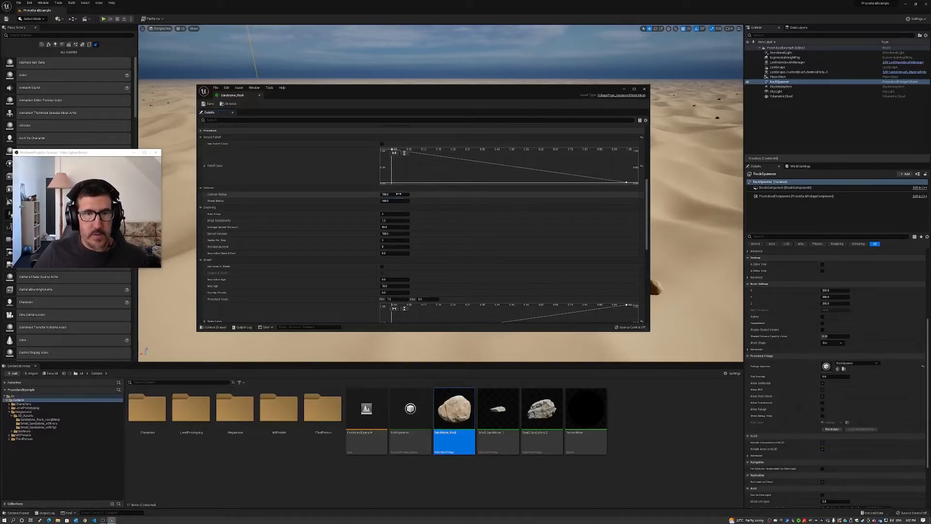
left_click(393, 201)
left_click(393, 195)
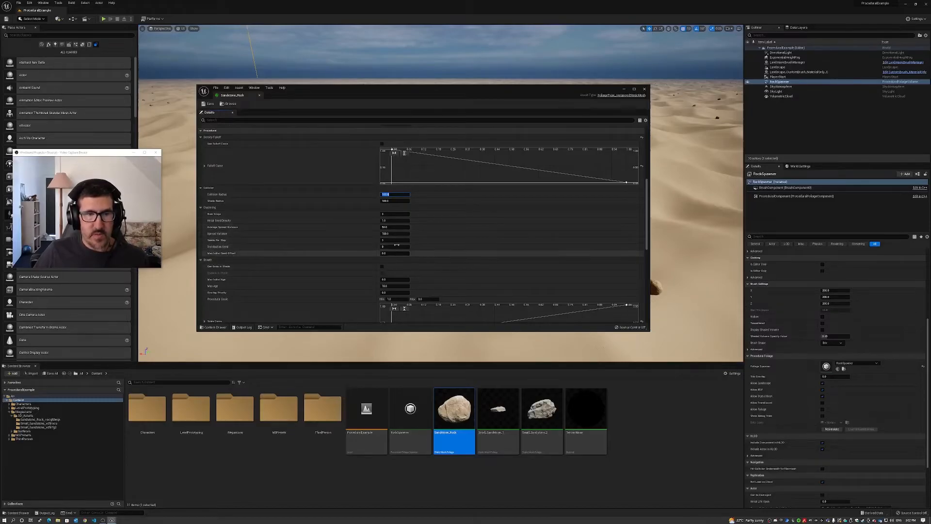
scroll(450, 234, "down", 2)
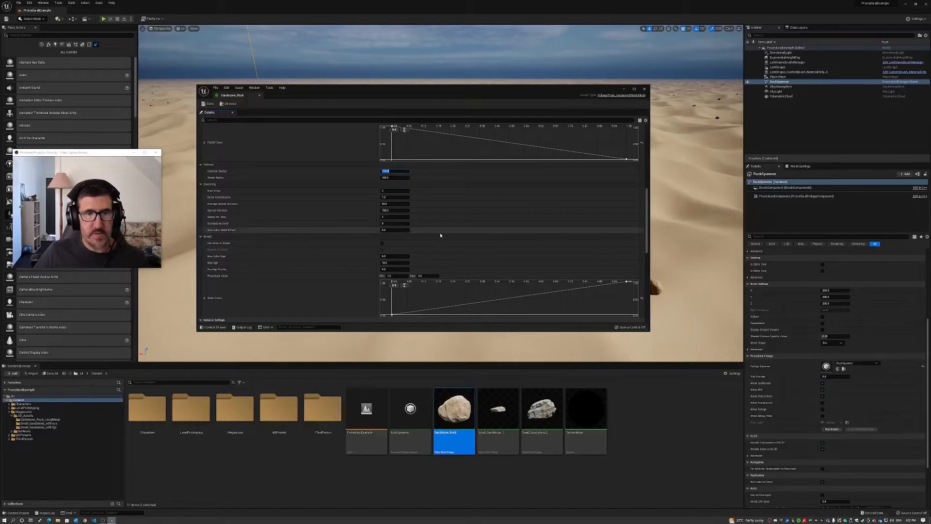
scroll(448, 233, "down", 1)
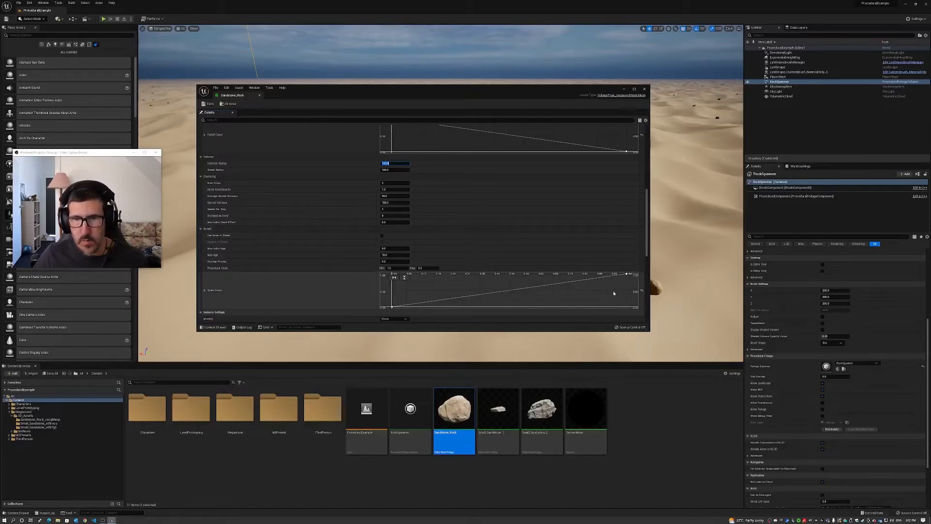
scroll(431, 230, "down", 3)
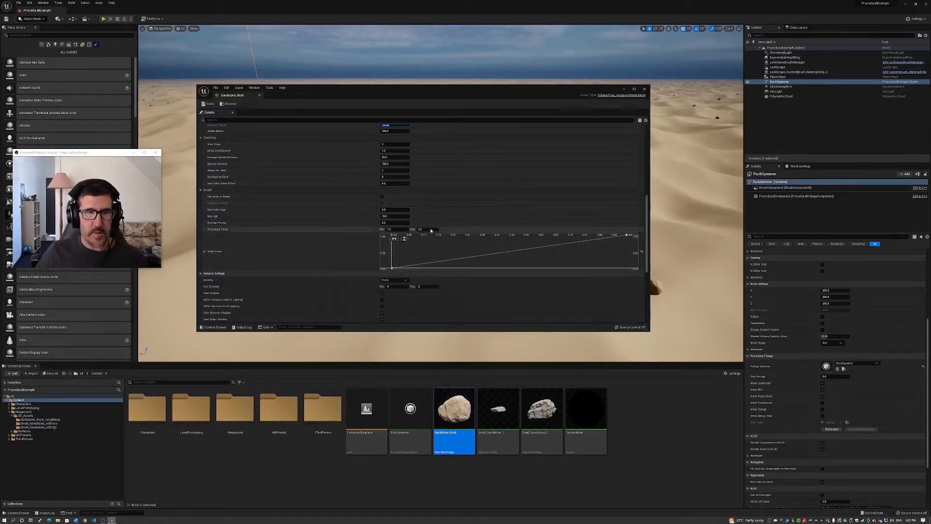
scroll(427, 237, "up", 3)
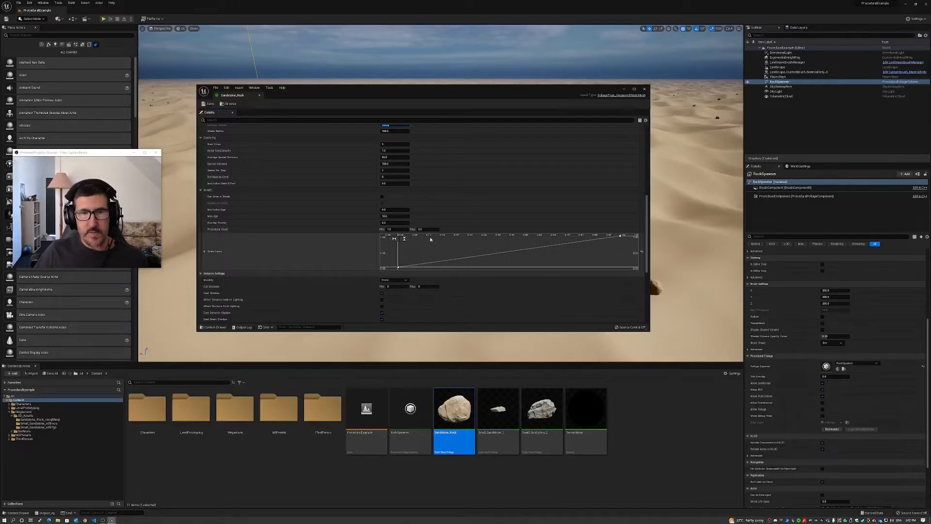
scroll(343, 194, "up", 8)
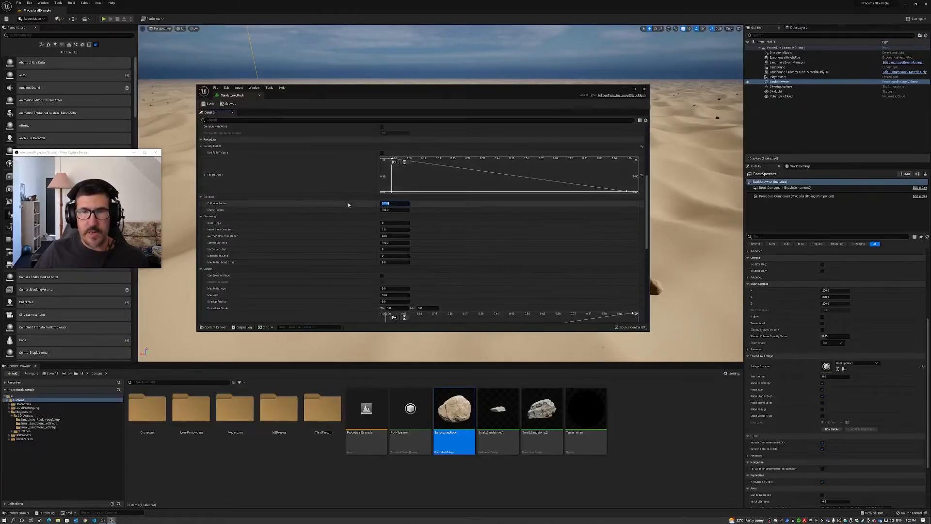
scroll(348, 205, "up", 5)
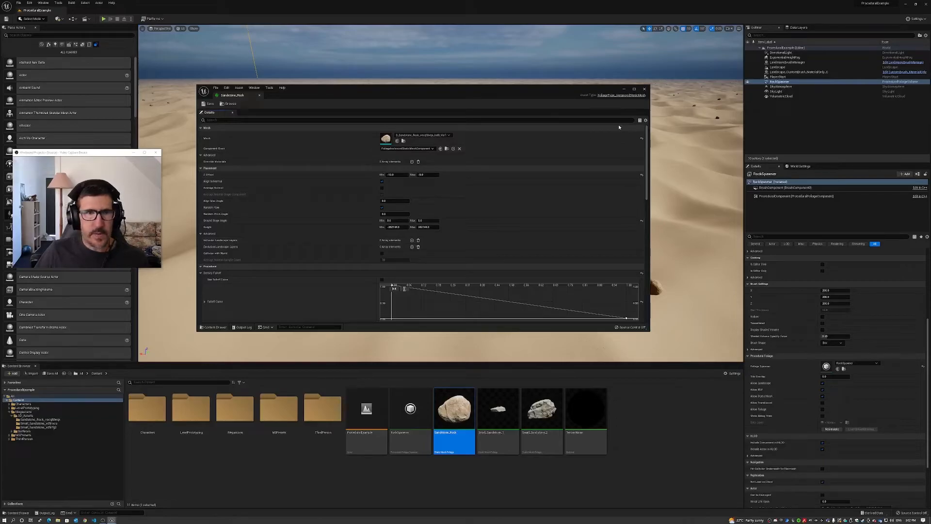
left_click(644, 90)
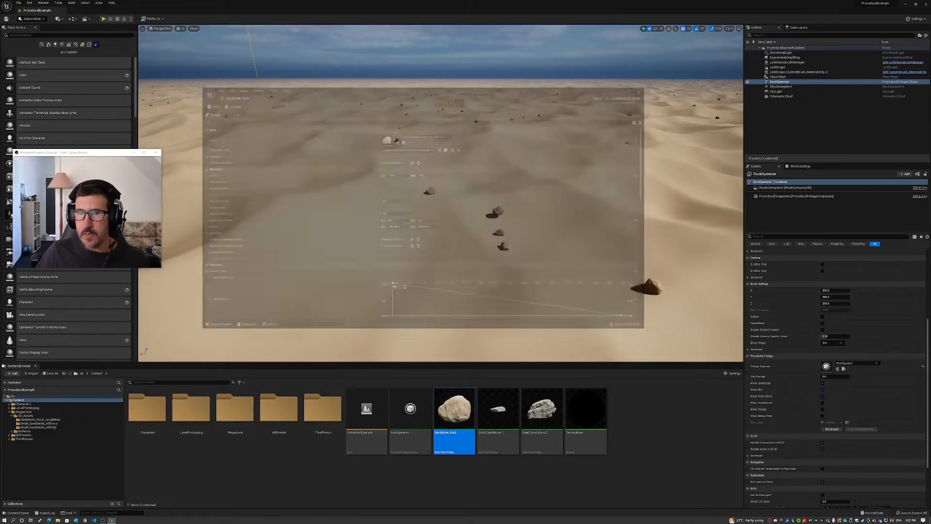
Save the current work and review the RockSpawner volume's procedural foliage, brush and transform settings
left_click(648, 417)
key("ctrl+s")
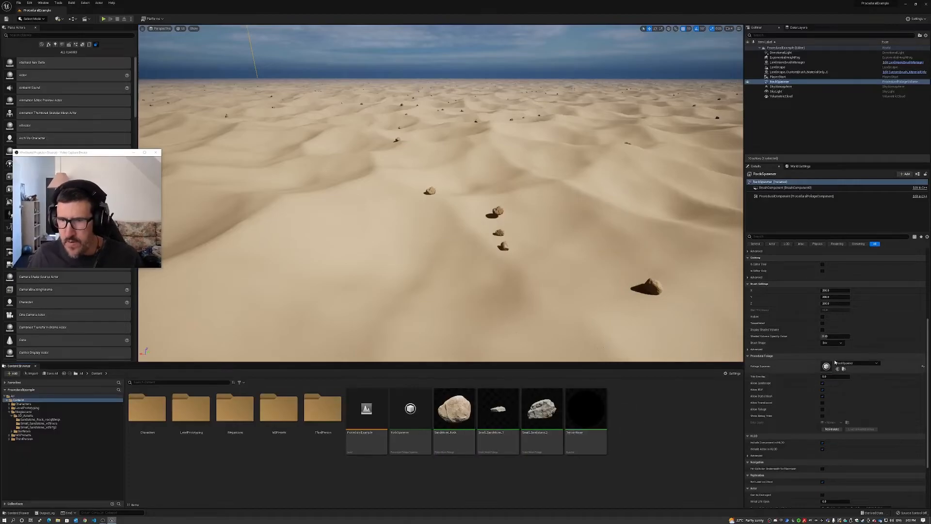
scroll(843, 363, "down", 3)
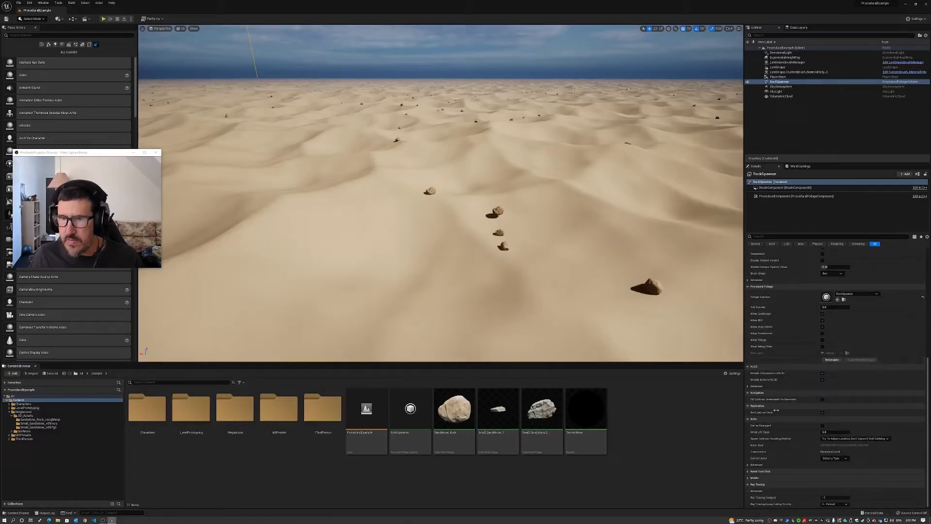
scroll(821, 392, "up", 4)
scroll(820, 392, "up", 2)
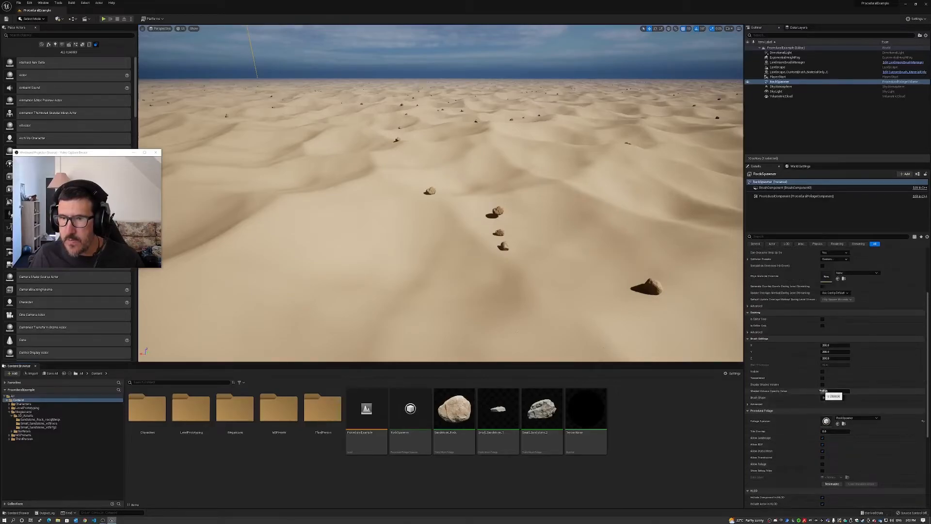
scroll(821, 391, "up", 2)
scroll(850, 365, "up", 2)
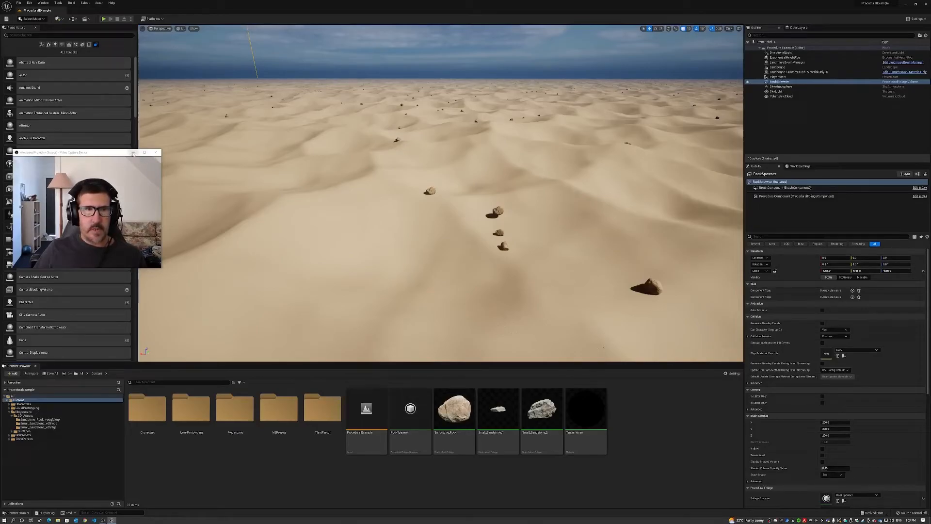
Resimulate the RockSpawner volume's procedural foliage
left_click(133, 153)
mouse_move(441, 193)
right_mouse_down()
mouse_move(469, 229)
mouse_move(442, 180)
right_mouse_up()
key("w")
scroll(833, 425, "down", 8)
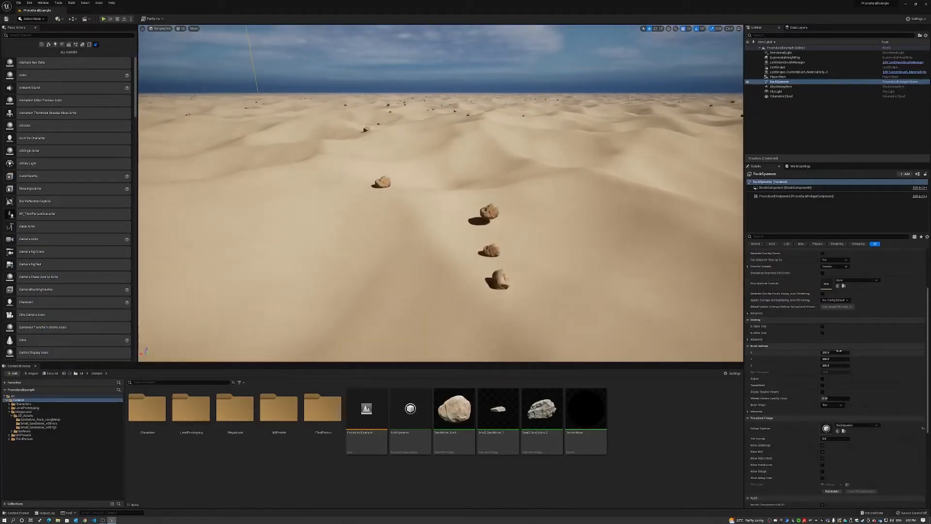
left_click(833, 428)
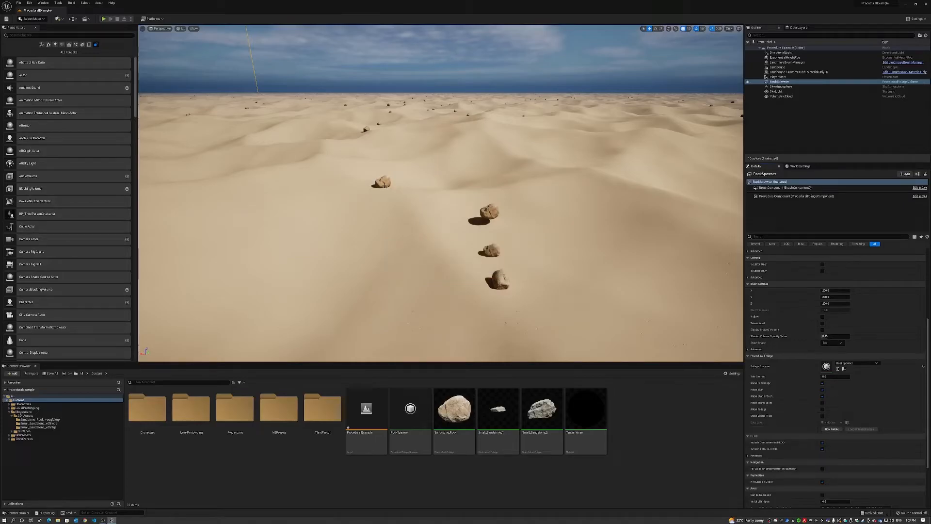
Inspect a large sandstone rock up close and save the ProceduralExample level
right_click_drag(469, 176, 434, 148)
key("w")
key("w")
key("ctrl+s")
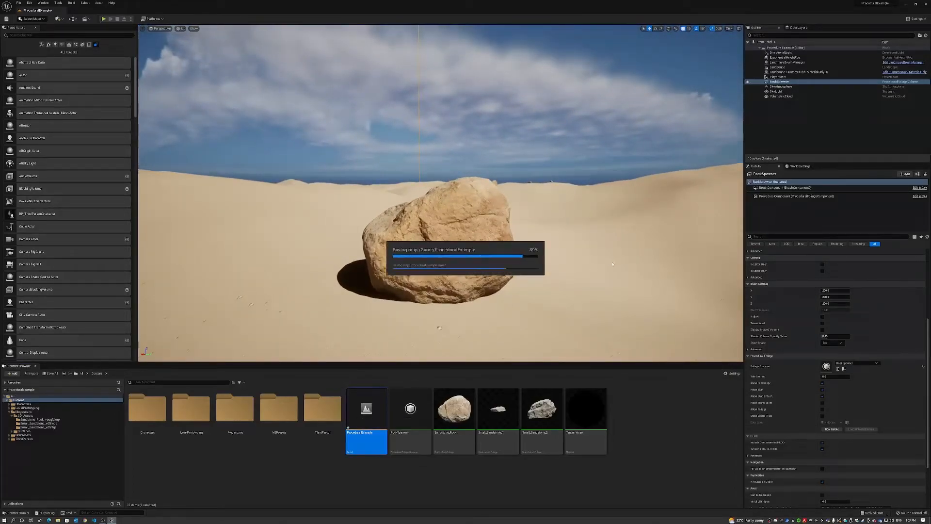
Fly around the dunes to inspect how the large boulders sit on the sand
right_click_drag(659, 256, 251, 286)
key("w")
key("s")
key("d")
key("w")
key("w")
Open the Sandstone_Rock foliage type, check its maximum ground slope angle, and close it
double_click(470, 411)
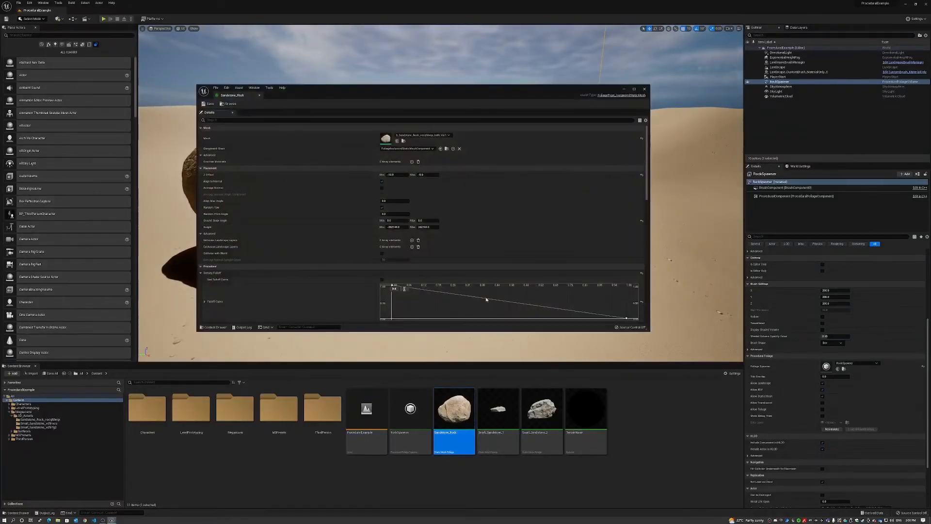
left_click(645, 89)
double_click(455, 410)
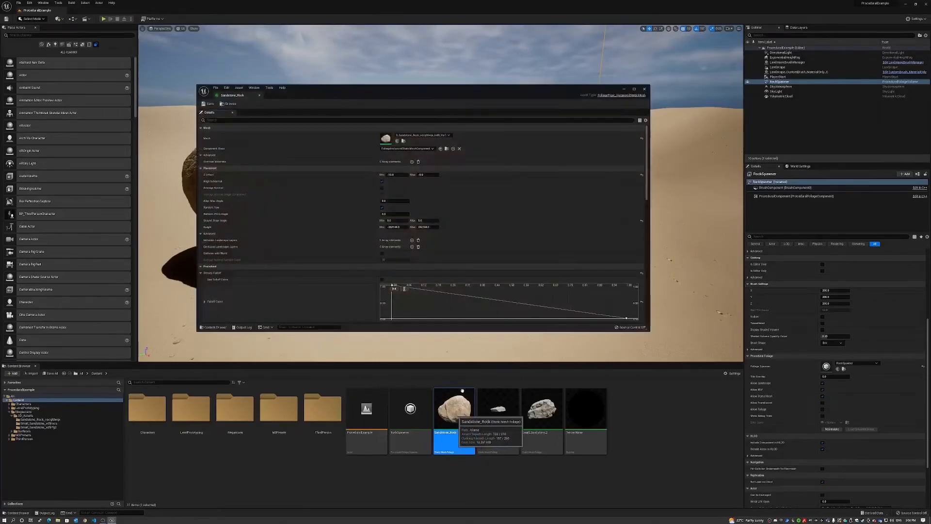
left_click(433, 220)
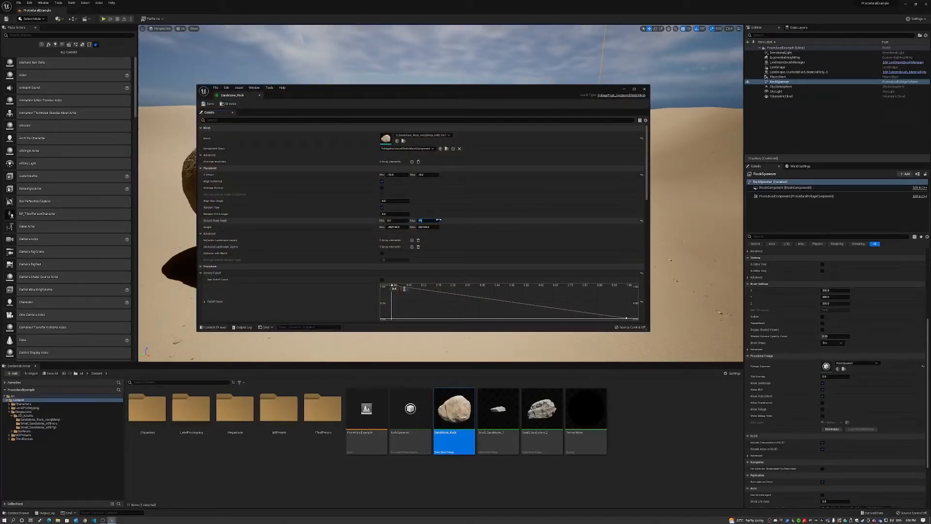
left_click(645, 89)
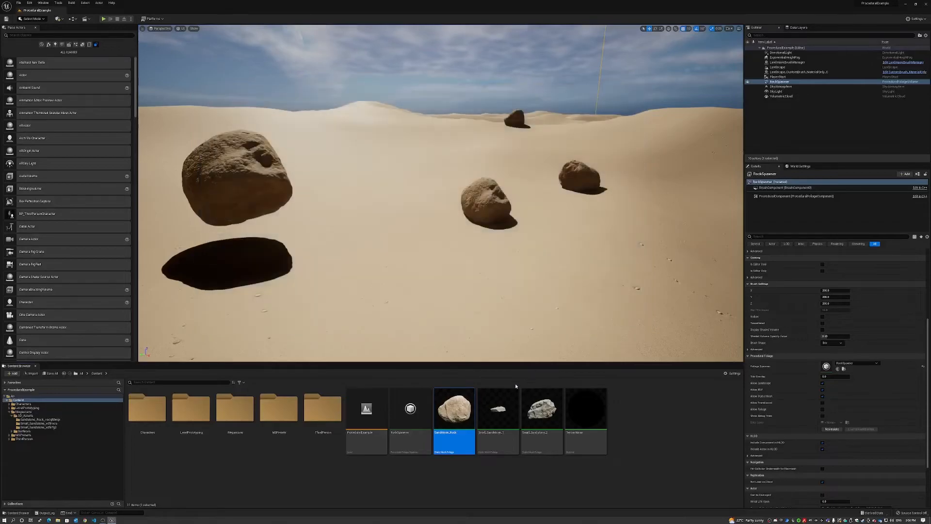
Set the Small_Sandstone_1 foliage type's maximum ground slope angle to 45, and check the settings of Small_Sandstone_2
double_click(498, 410)
left_click(427, 220)
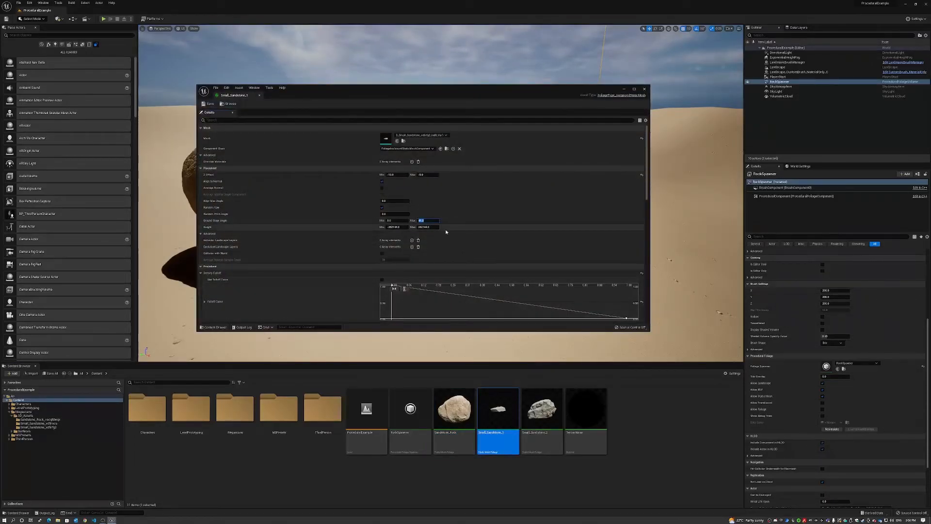
type("45")
key("Return")
left_click(645, 89)
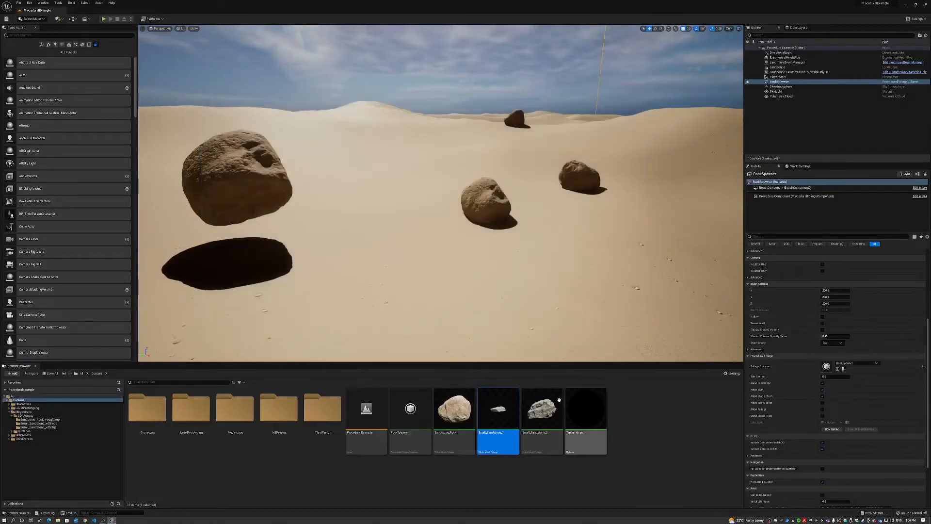
double_click(541, 410)
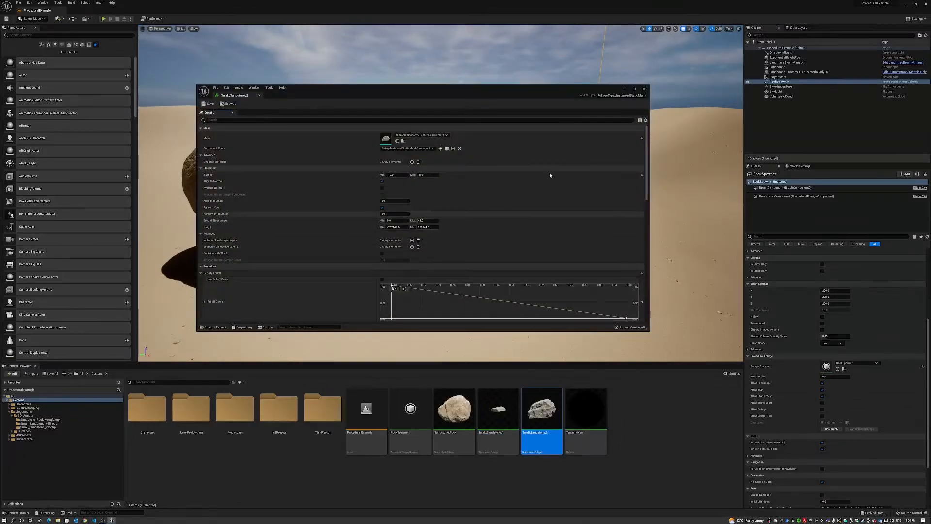
left_click(644, 89)
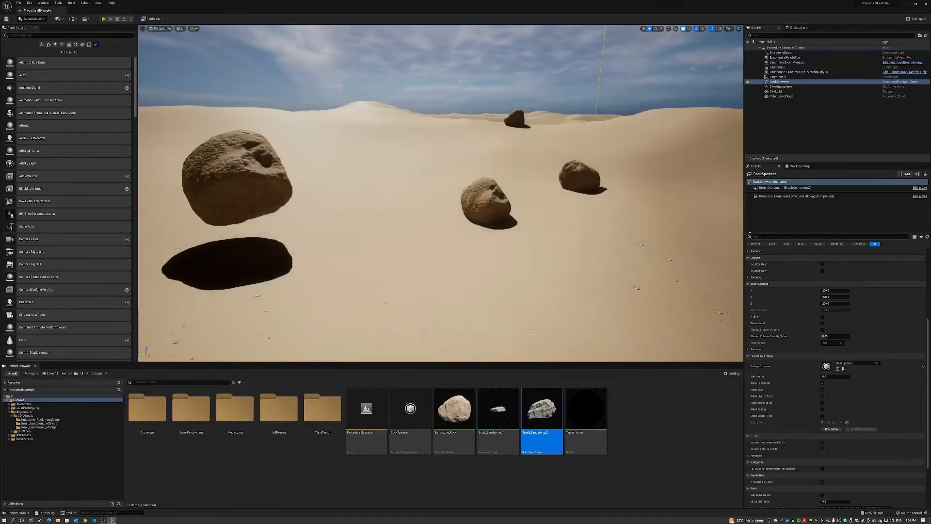
Resimulate the RockSpawner volume's procedural foliage and inspect the floating boulder and the rocks across the surrounding dunes
left_click(832, 429)
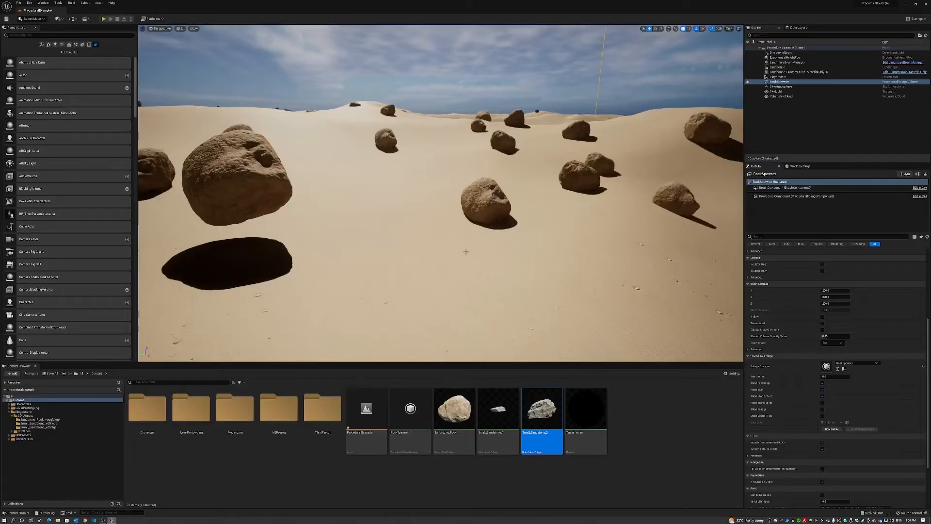
right_click_drag(441, 194, 349, 206)
left_click(425, 151)
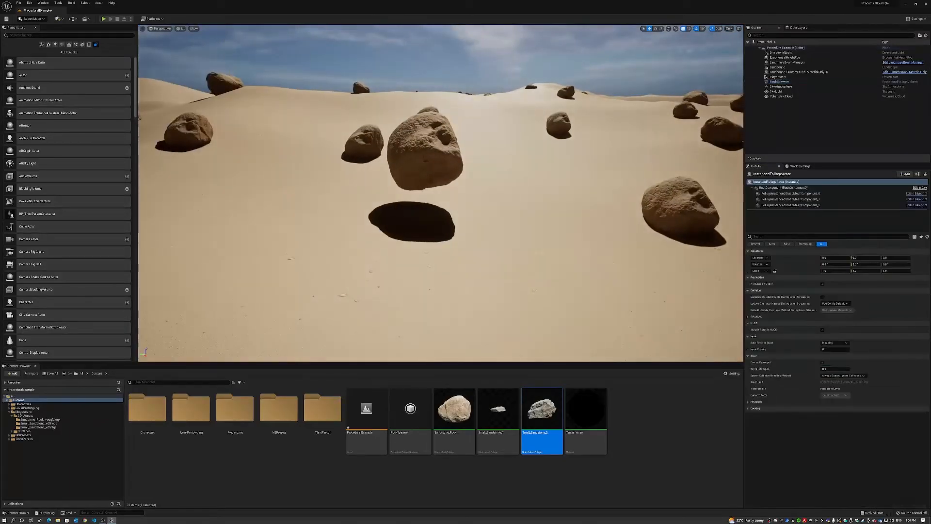
right_click_drag(425, 151, 485, 139)
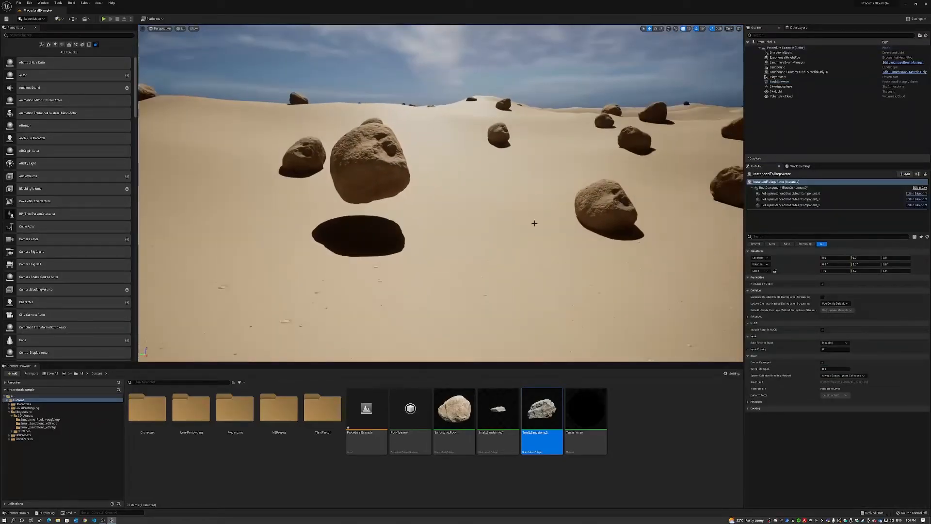
mouse_move(538, 233)
right_mouse_down()
mouse_move(573, 179)
mouse_move(557, 310)
mouse_move(553, 242)
mouse_move(524, 231)
right_mouse_up()
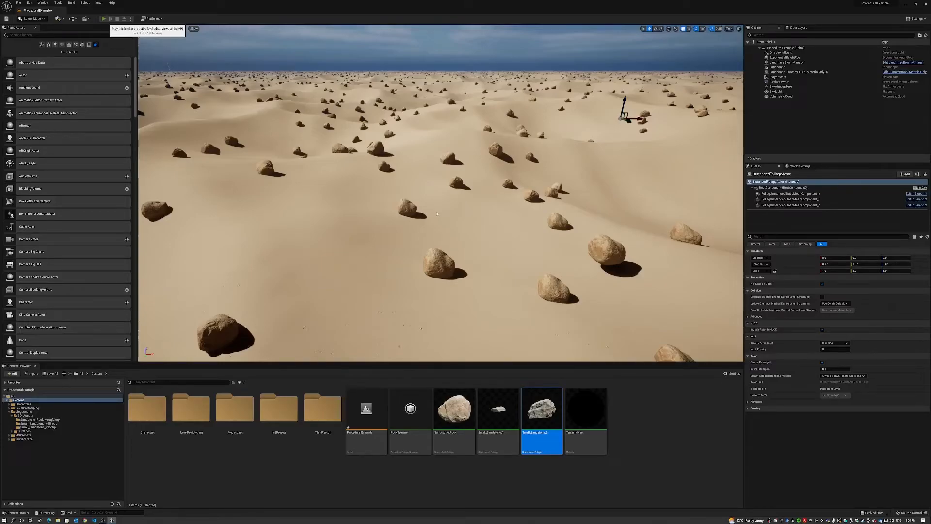
Play the level in the viewport and run and jump the character across the dunes among the scattered boulders
key("alt+p")
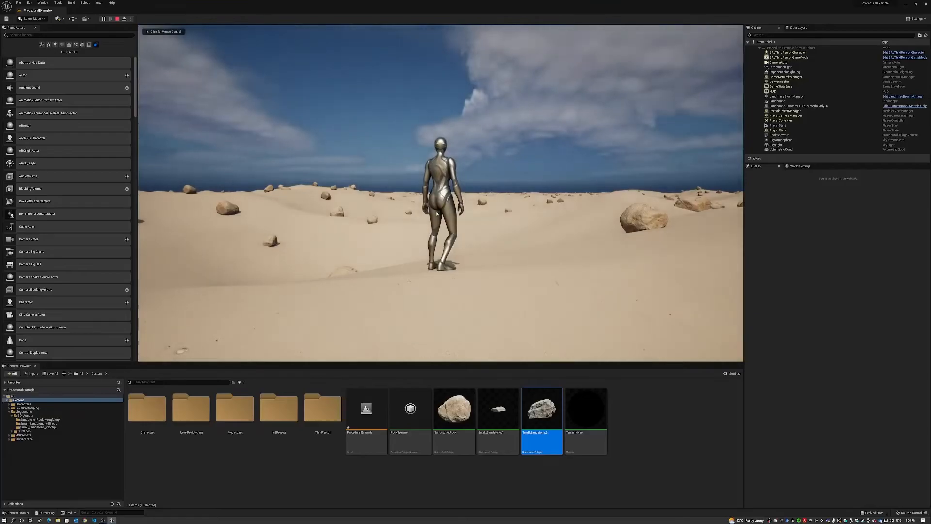
left_click(428, 196)
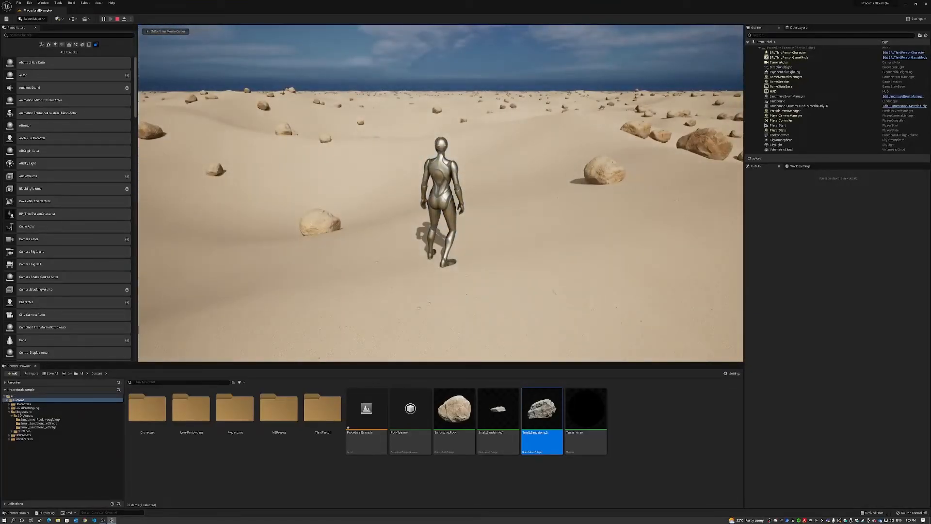
key("w")
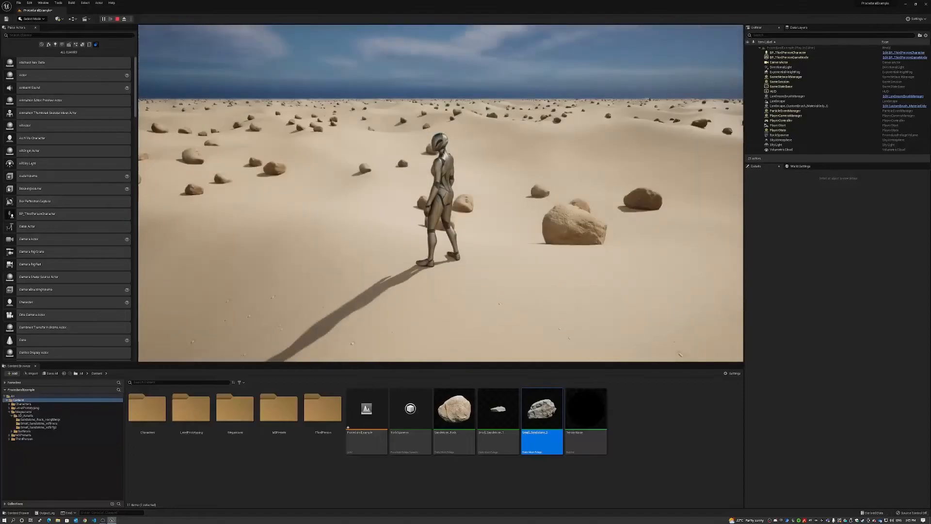
key("w")
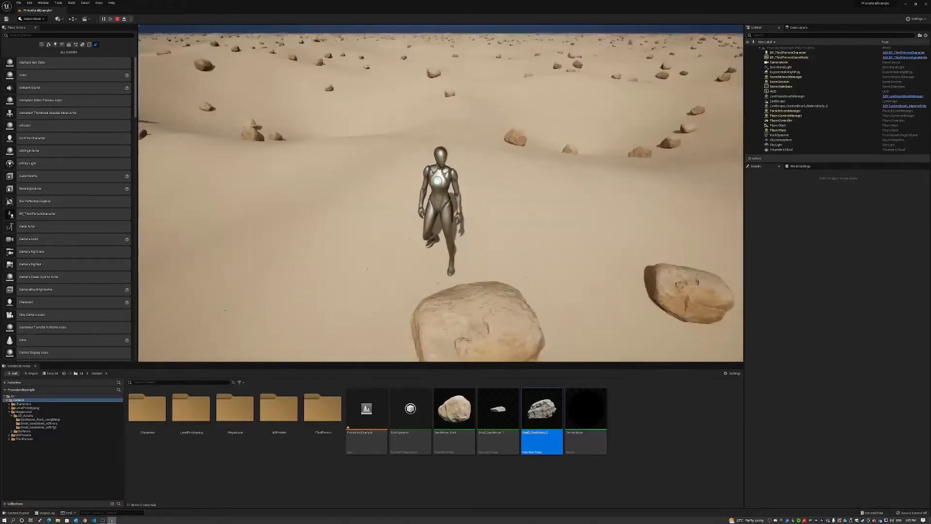
key("w")
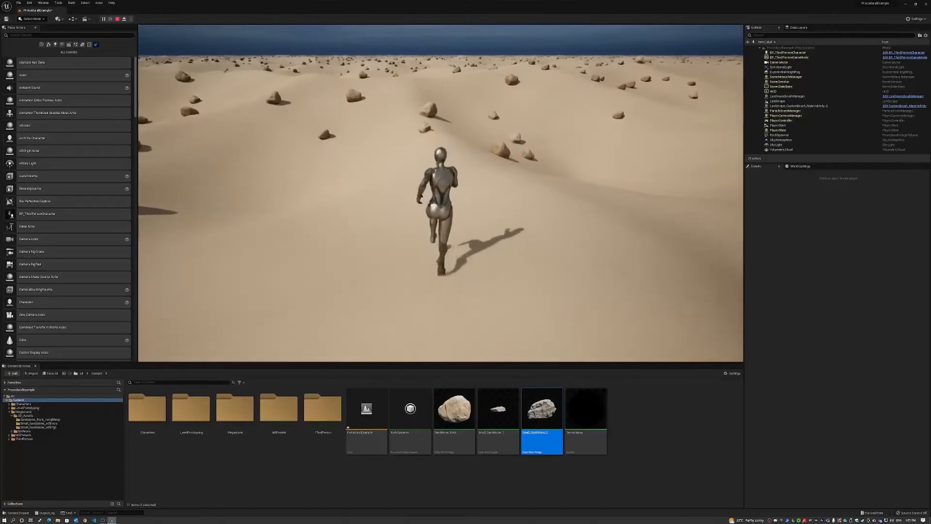
key("space")
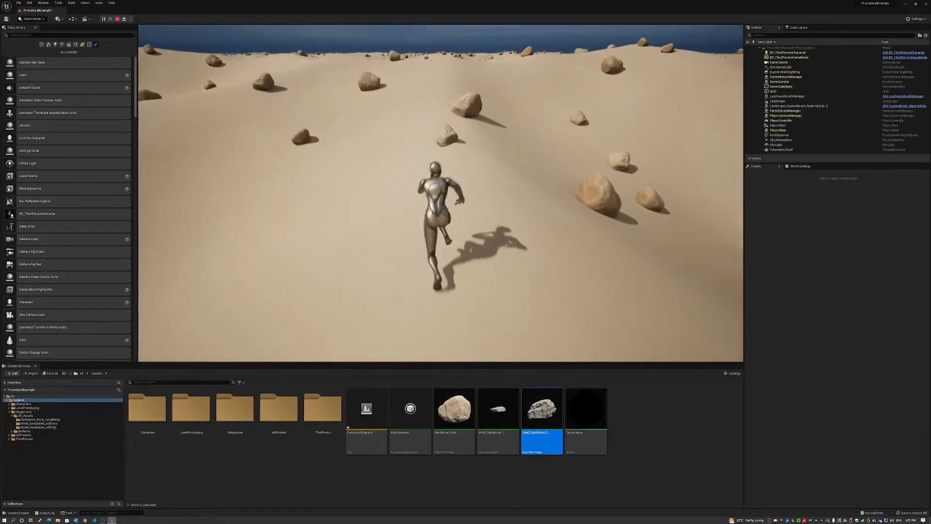
key("space")
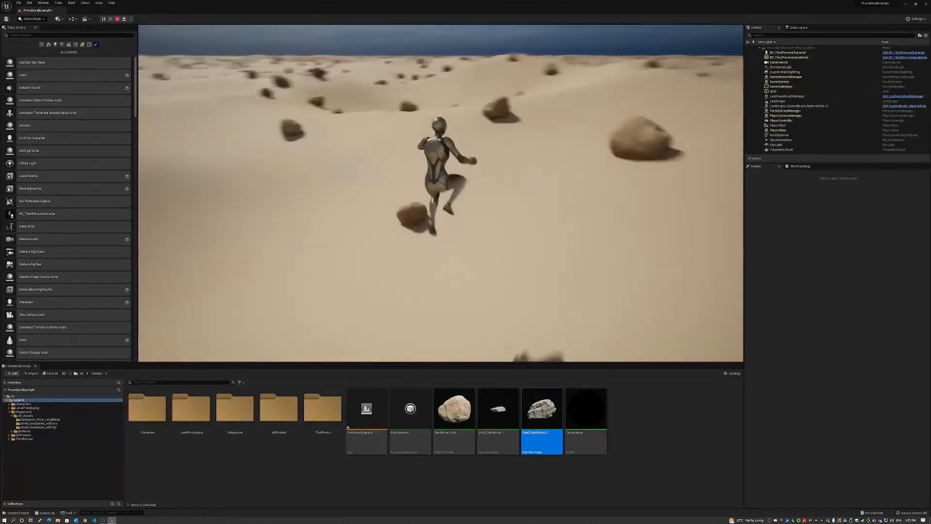
key("space")
key("space")
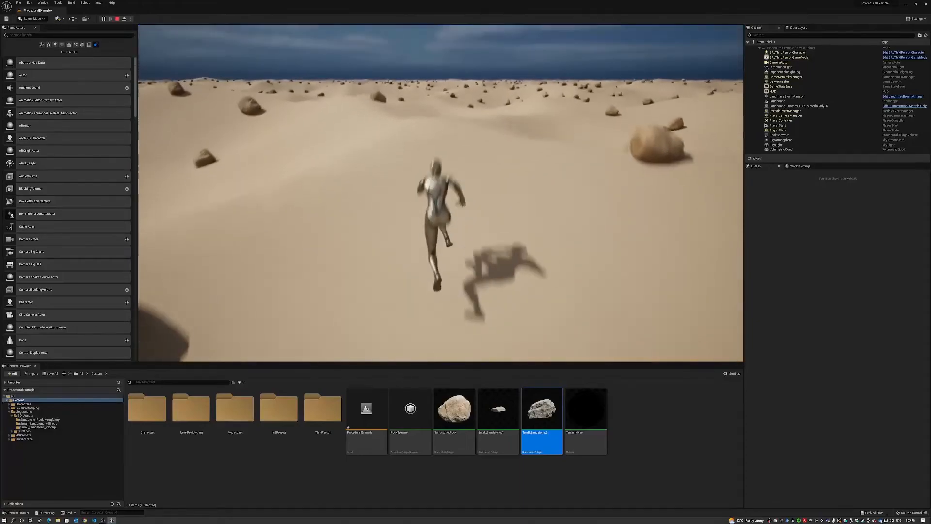
key("space")
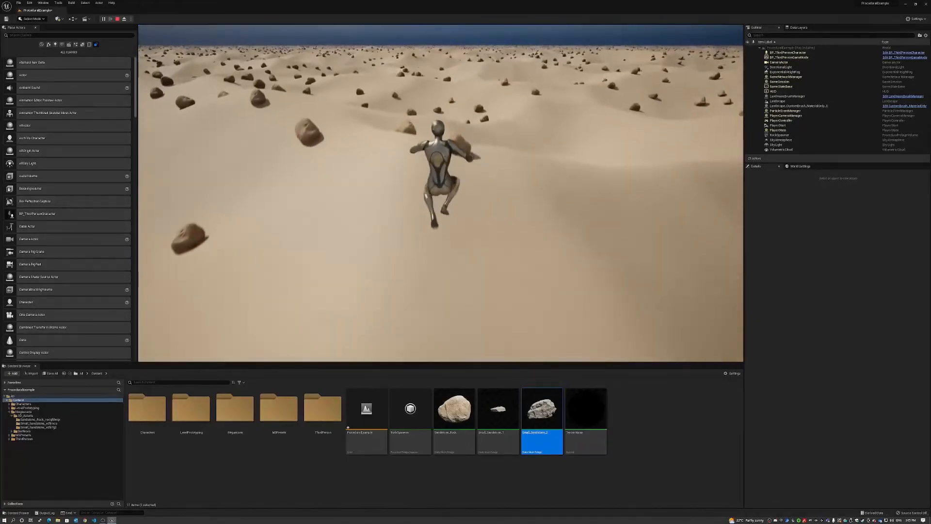
key("space")
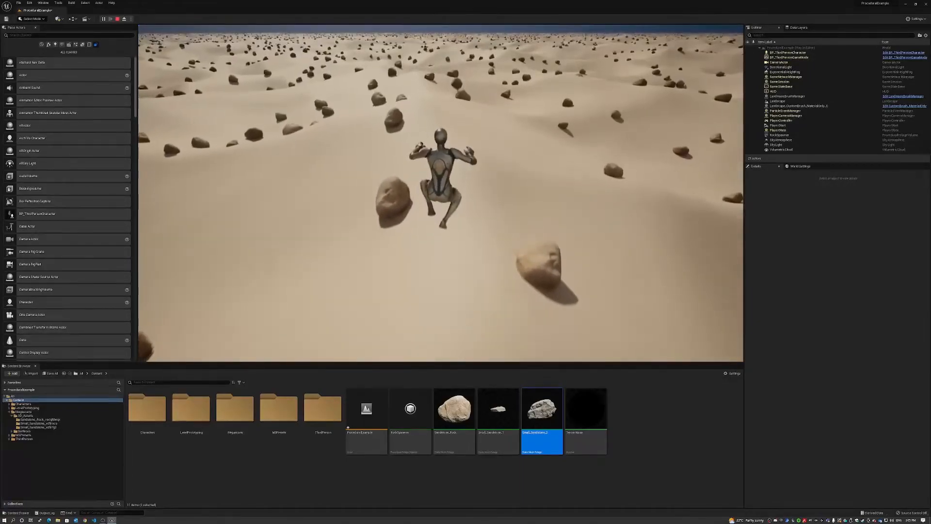
key("space")
Stop the play session and save the ProceduralExample level
key("Escape")
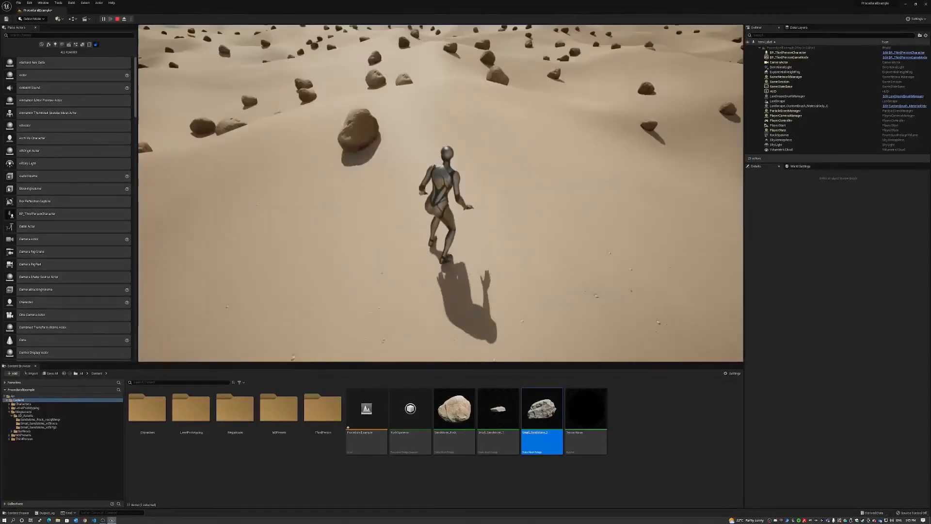
left_click(117, 19)
left_click(377, 413)
key("ctrl+s")
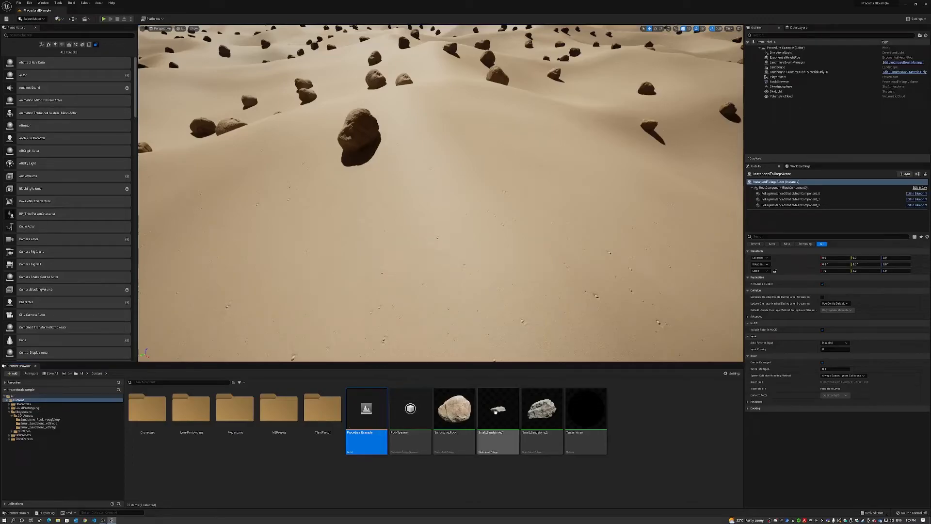
Set the Small_Sandstone_1 foliage type's minimum and maximum Z offset to 0 and close its settings
double_click(499, 411)
left_click(396, 175)
key("Tab")
type("0")
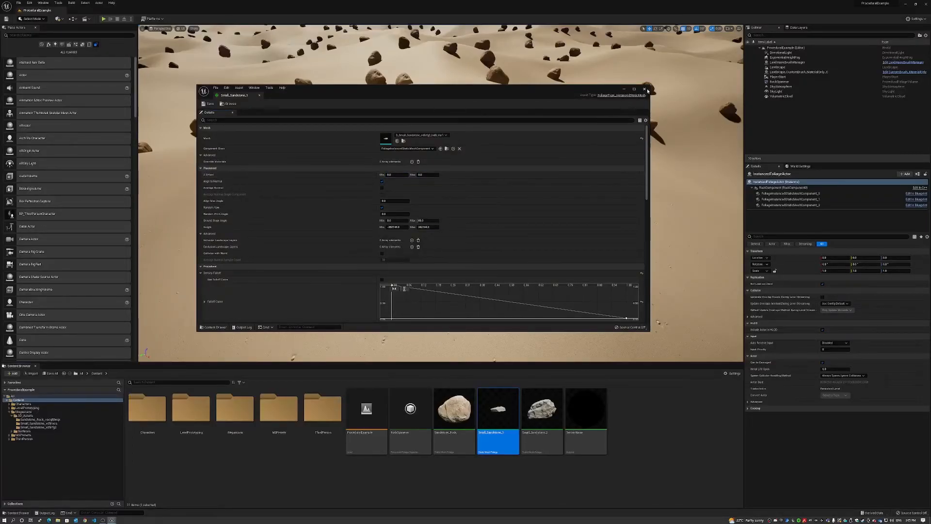
left_click(644, 89)
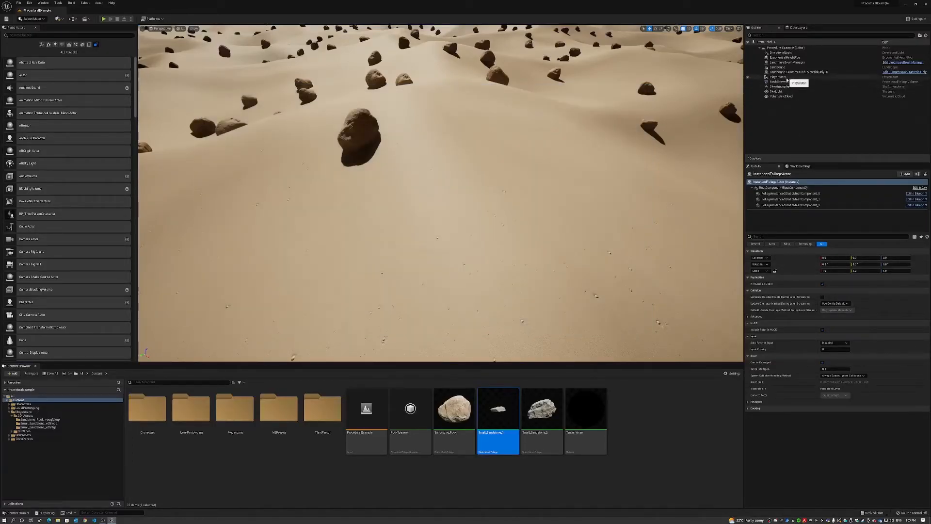
Select the RockSpawner volume and resimulate its procedural foliage with the new small-stone offset
left_click(782, 81)
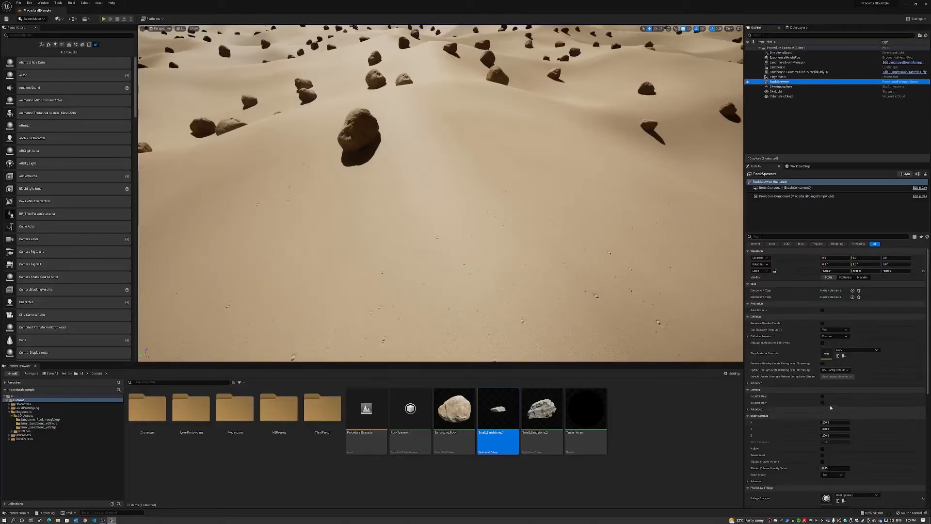
scroll(844, 421, "down", 5)
left_click(832, 428)
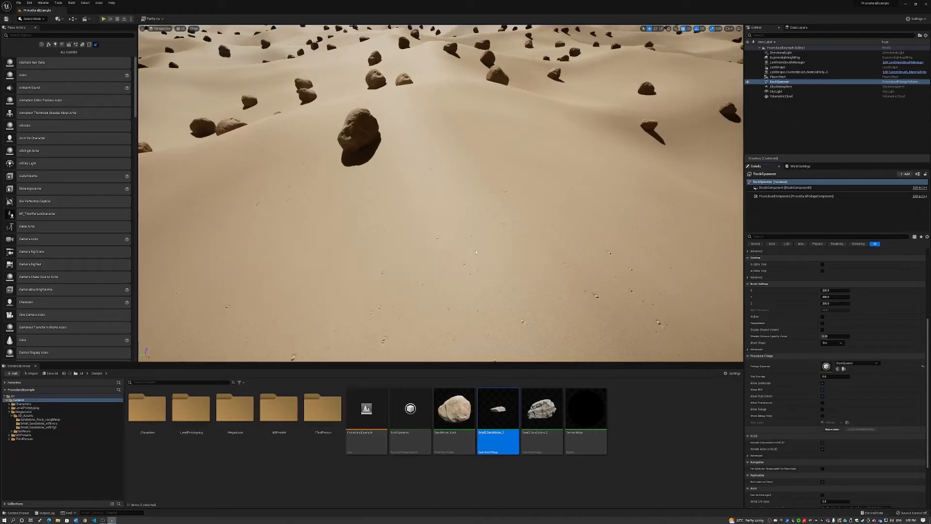
Fly close to the sand to examine how the small stones sit on the surface, and survey the wider dunes
left_click(481, 235)
key("w")
right_click_drag(481, 235, 330, 146)
key("s")
key("w")
key("w")
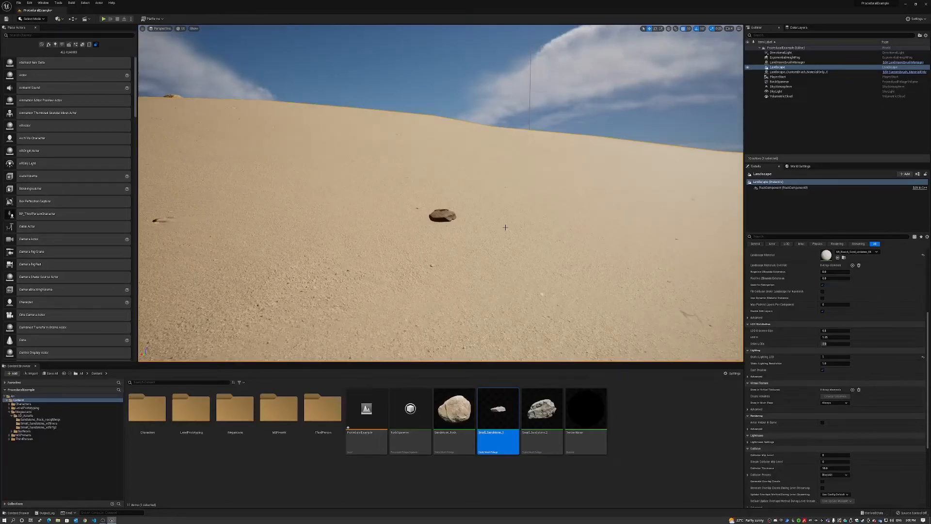
mouse_move(506, 228)
right_mouse_down()
mouse_move(511, 257)
mouse_move(507, 234)
right_mouse_up()
key("s")
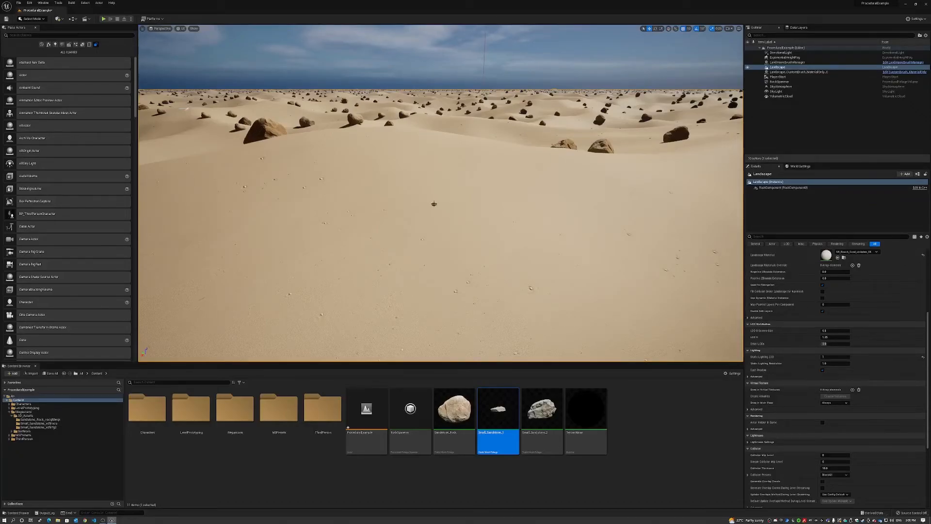
right_click_drag(422, 198, 469, 214)
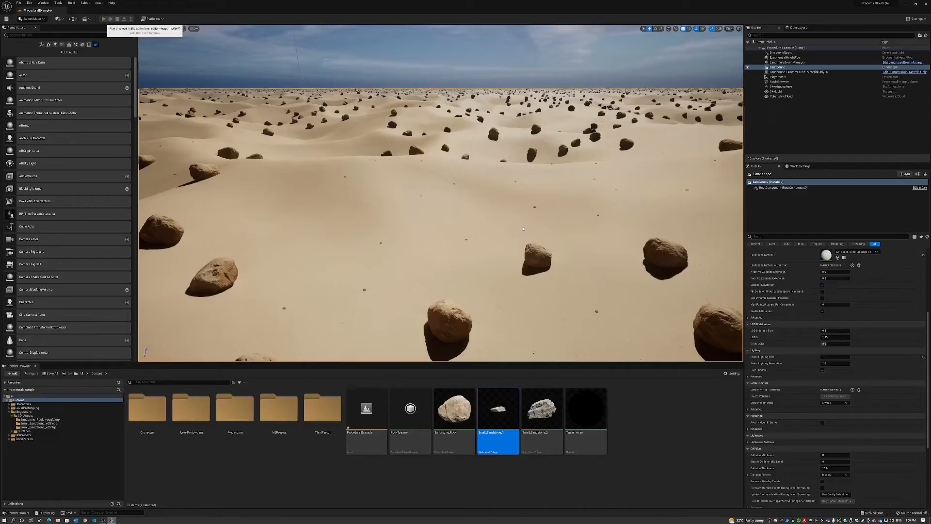
Play the level, run and jump the character across the dunes to examine the scattered rocks and stones, and end the session
key("alt+p")
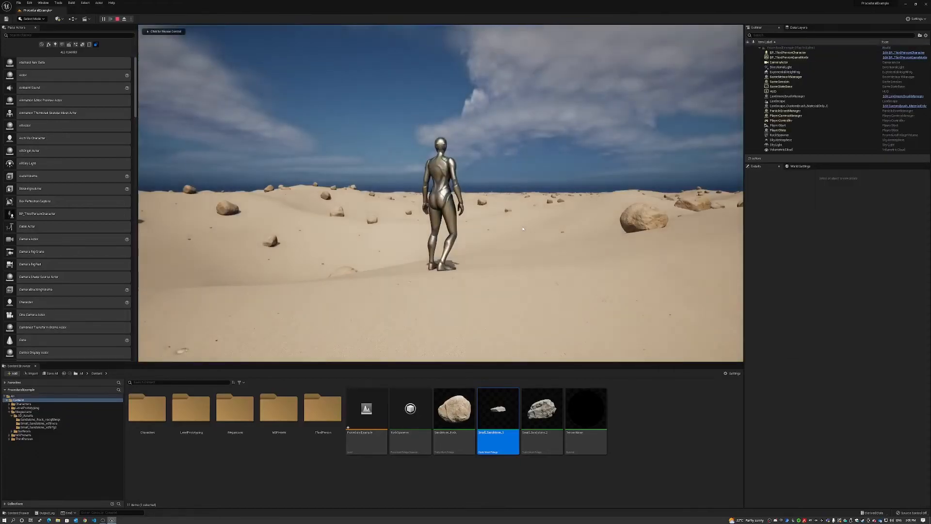
key("w")
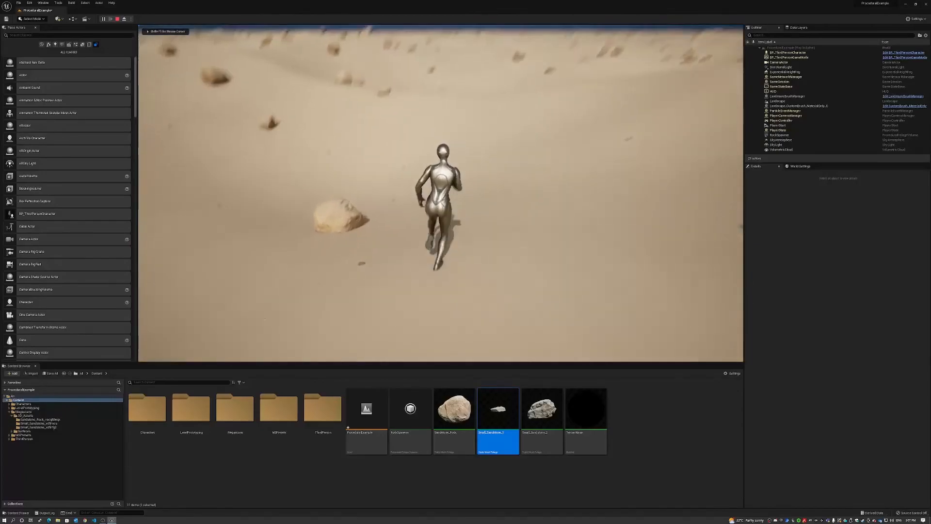
key("w")
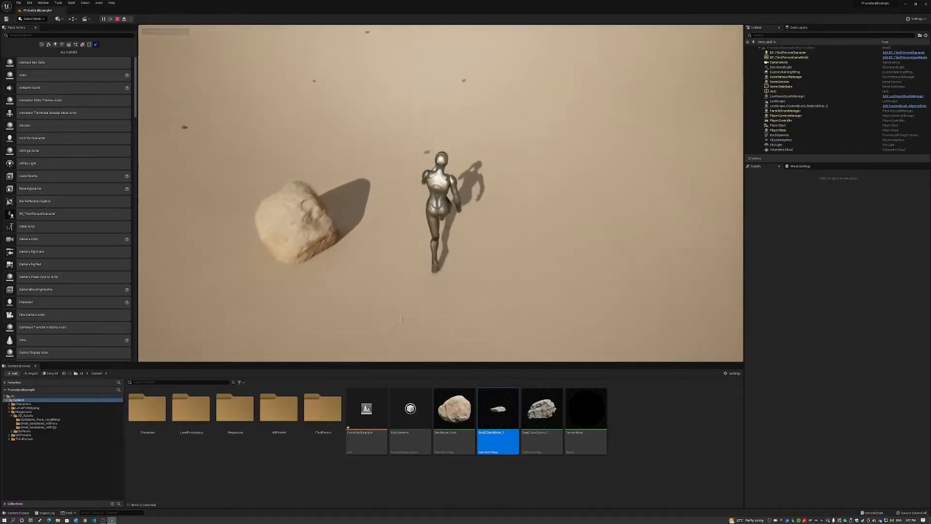
key("w")
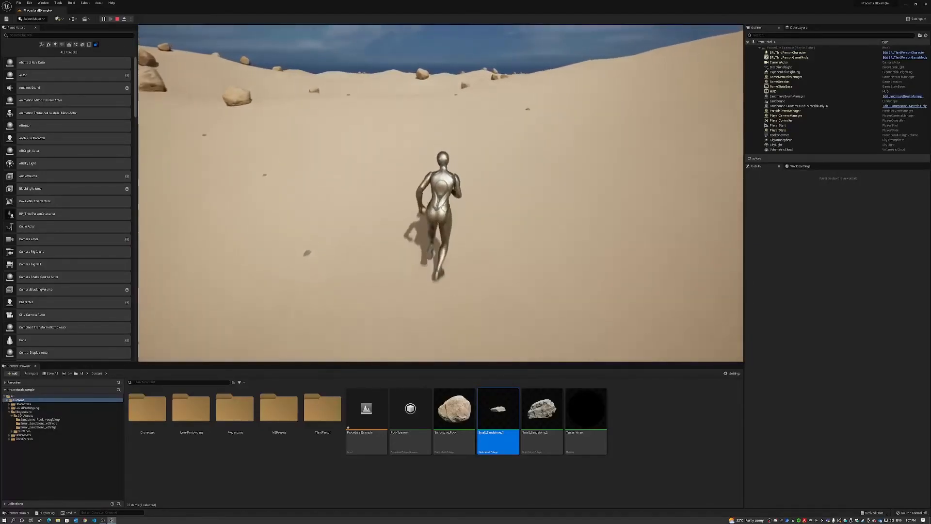
key("space")
key("w")
key("space")
key("space")
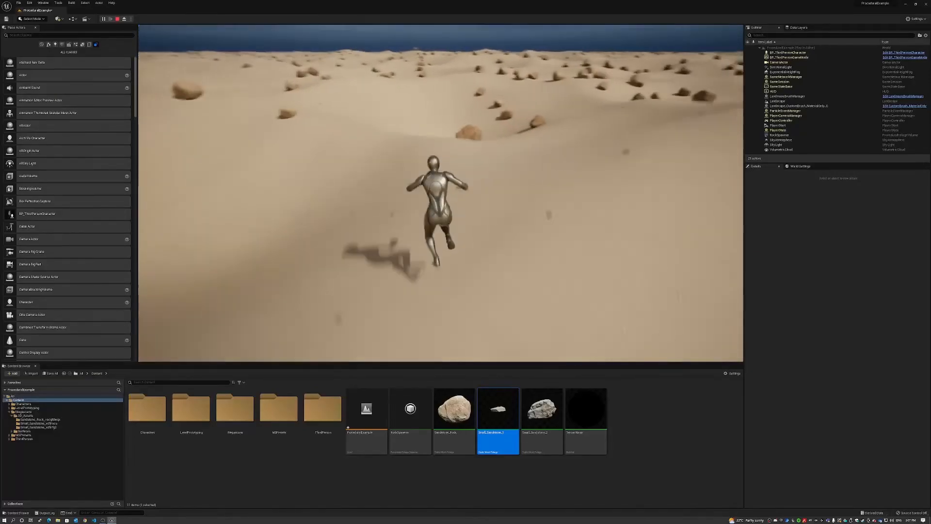
key("w")
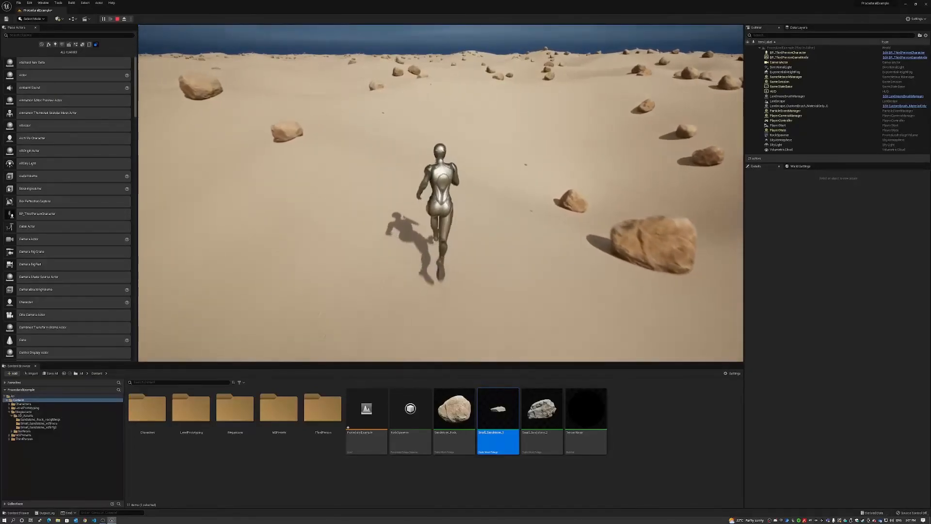
key("w")
key("space")
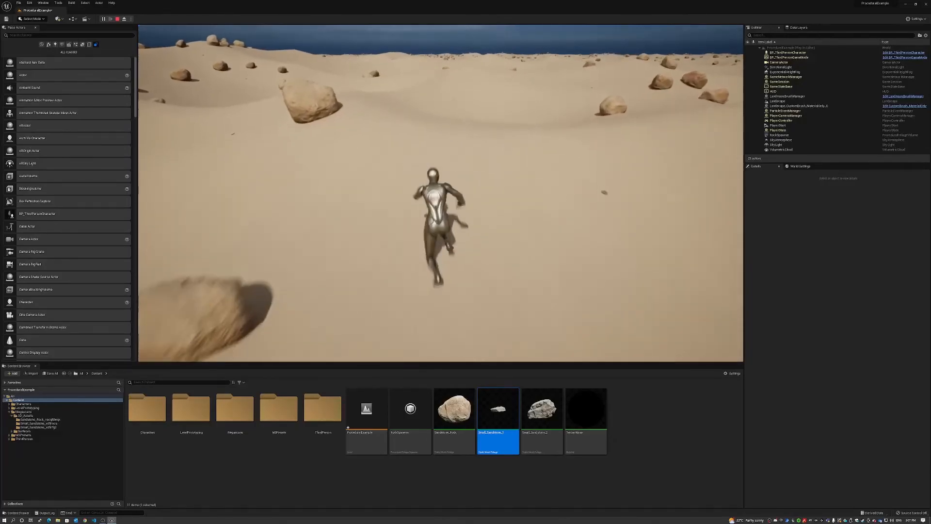
key("w")
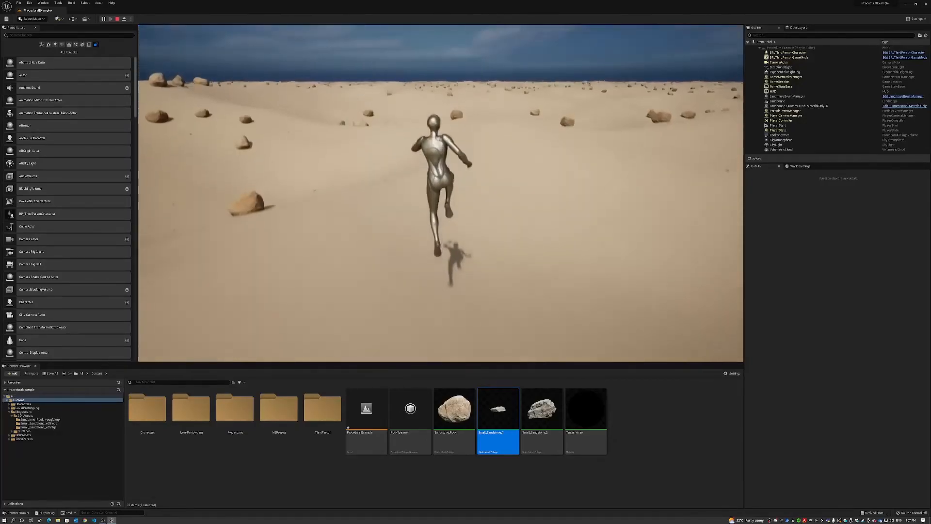
key("space")
key("w")
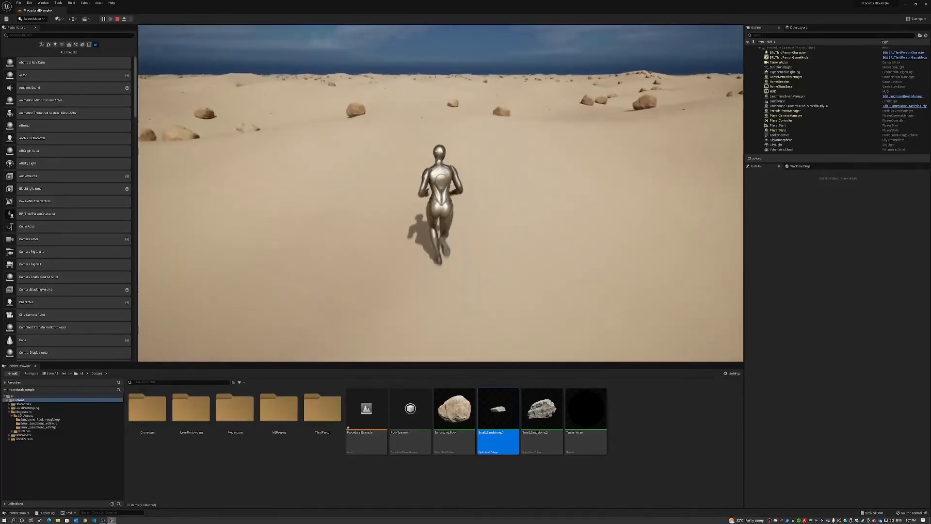
key("w")
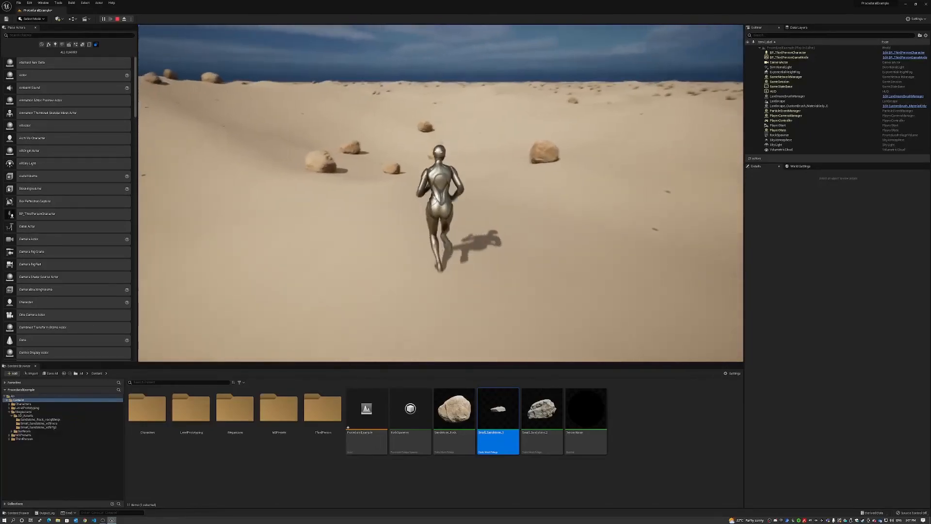
key("w")
key("space")
key("w")
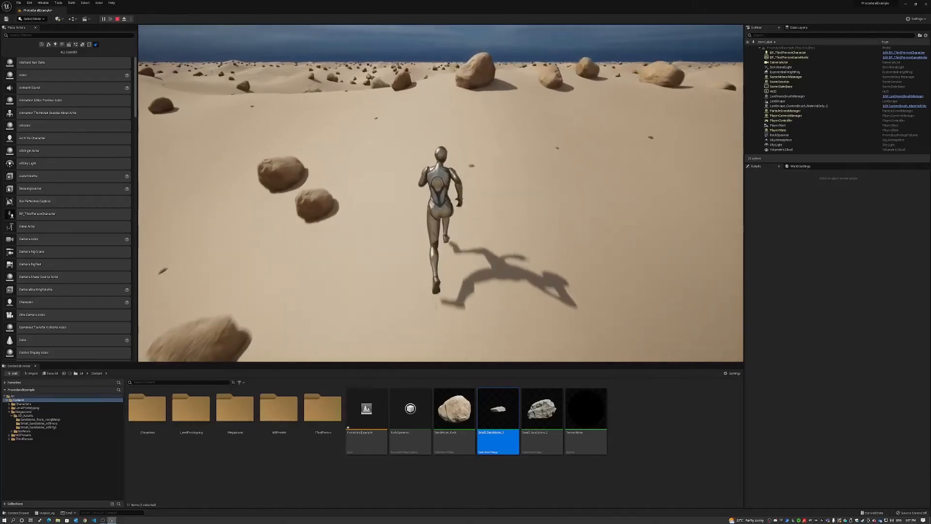
key("w")
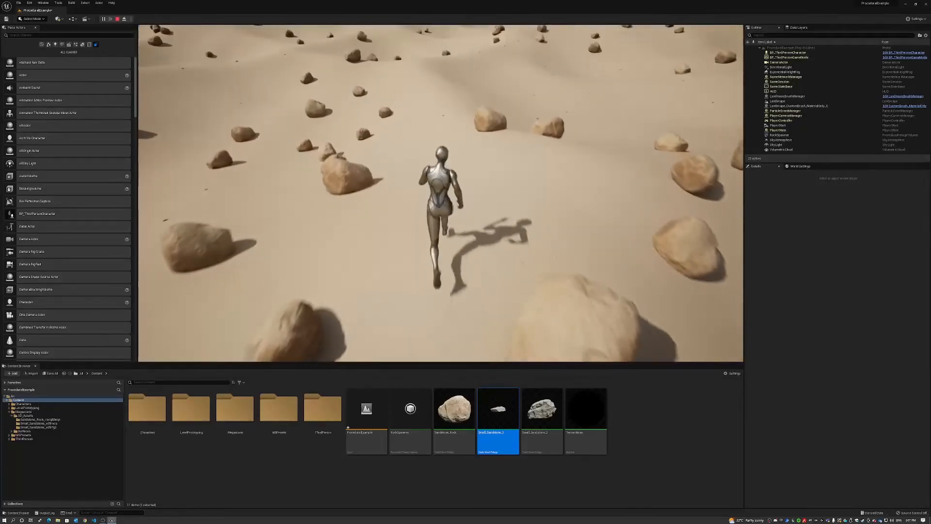
key("w")
key("space")
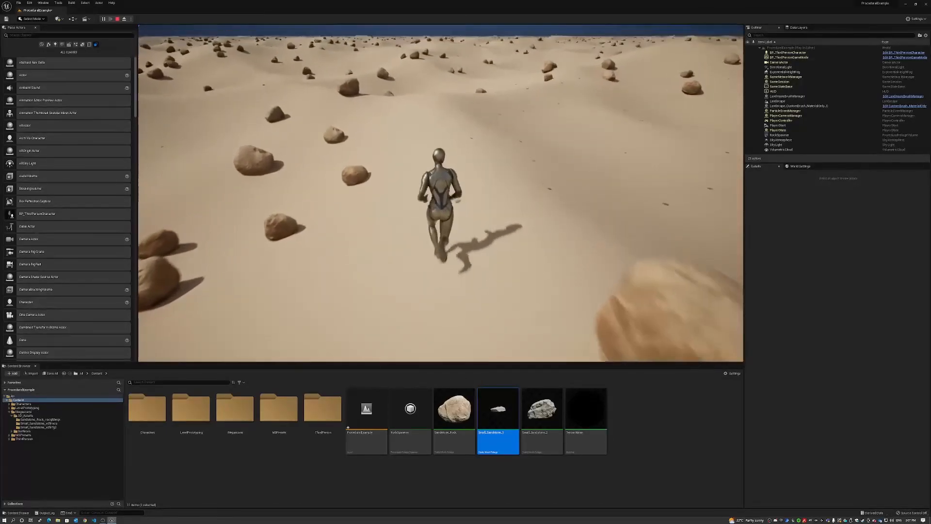
key("w")
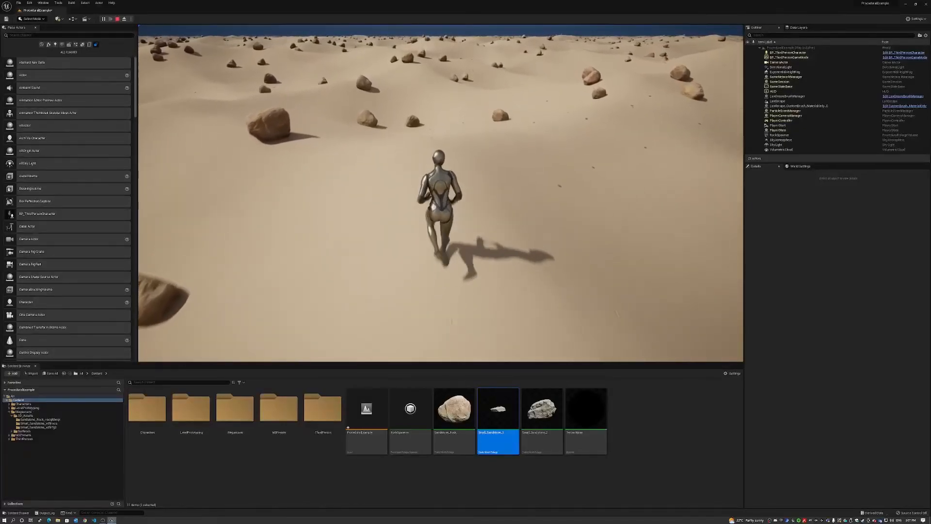
key("w")
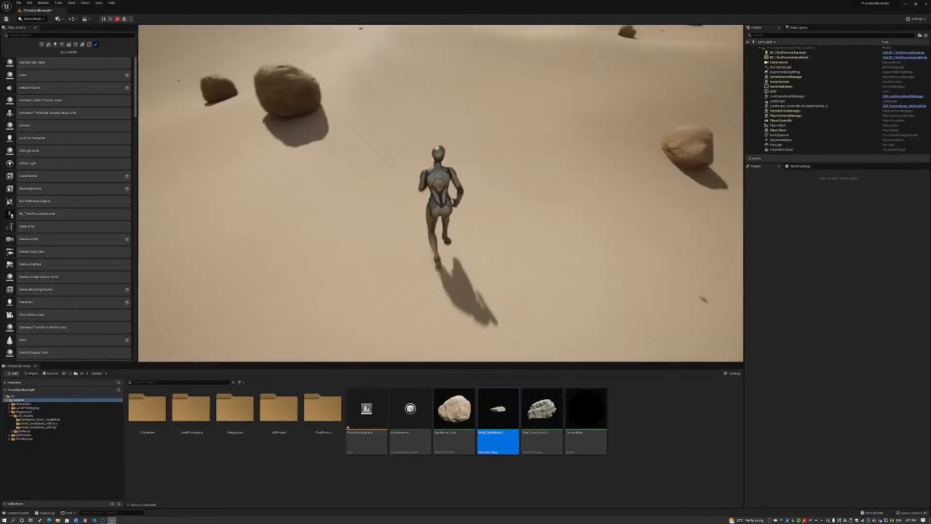
key("w")
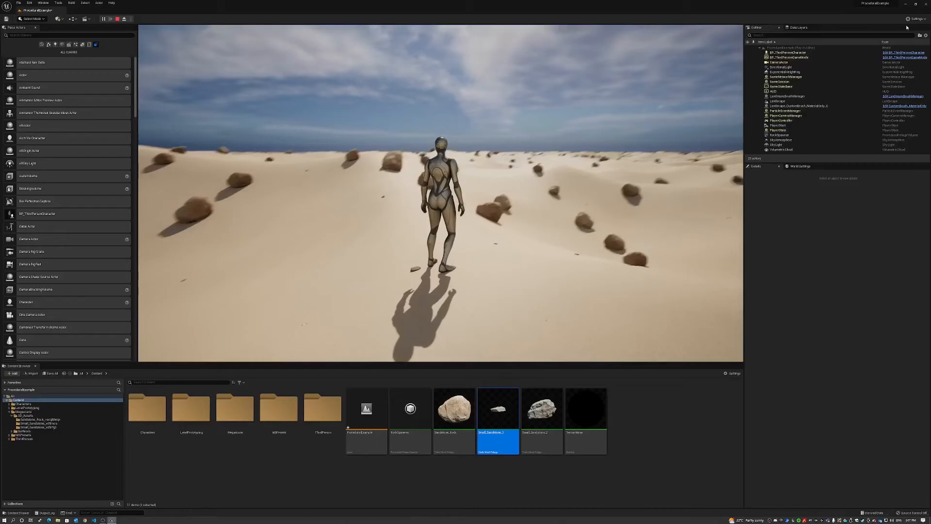
key("Escape")
Rotate the DirectionalLight about its Y axis to a low sun angle that casts orange light and long shadows over the dunes
left_click(790, 67)
left_click(791, 53)
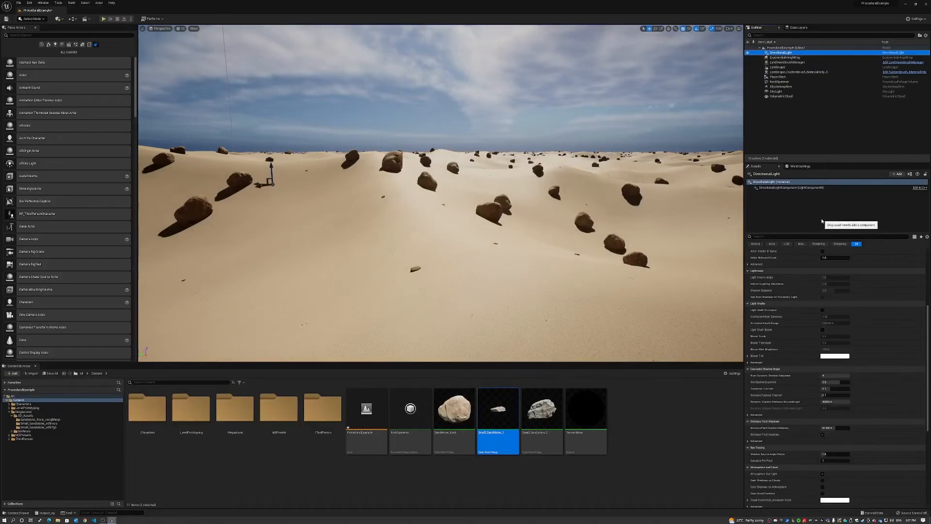
scroll(827, 279, "up", 4)
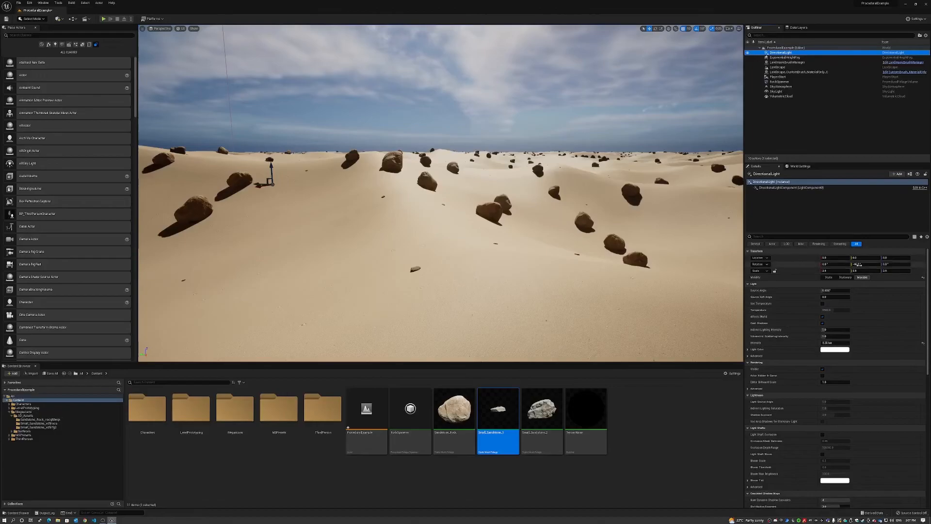
mouse_move(866, 264)
left_mouse_down()
mouse_move(893, 264)
mouse_move(883, 264)
left_mouse_up()
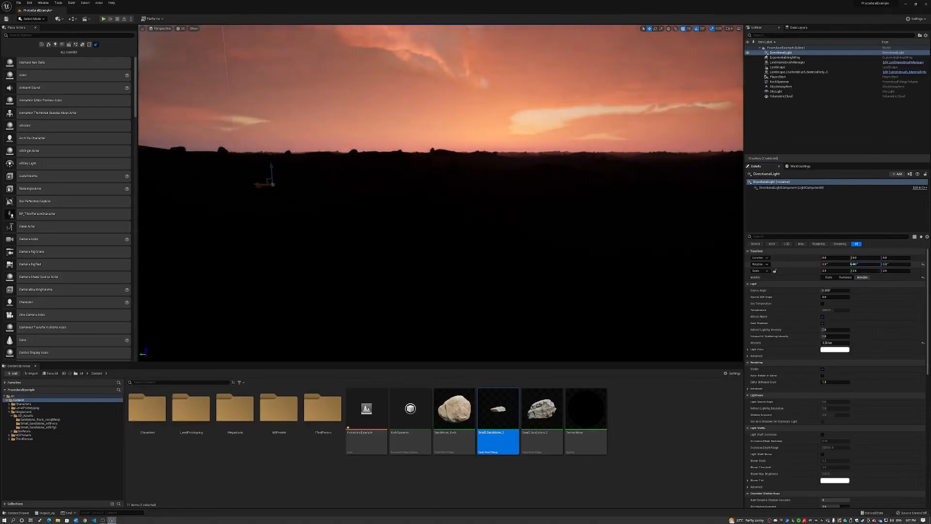
left_click_drag(865, 265, 870, 264)
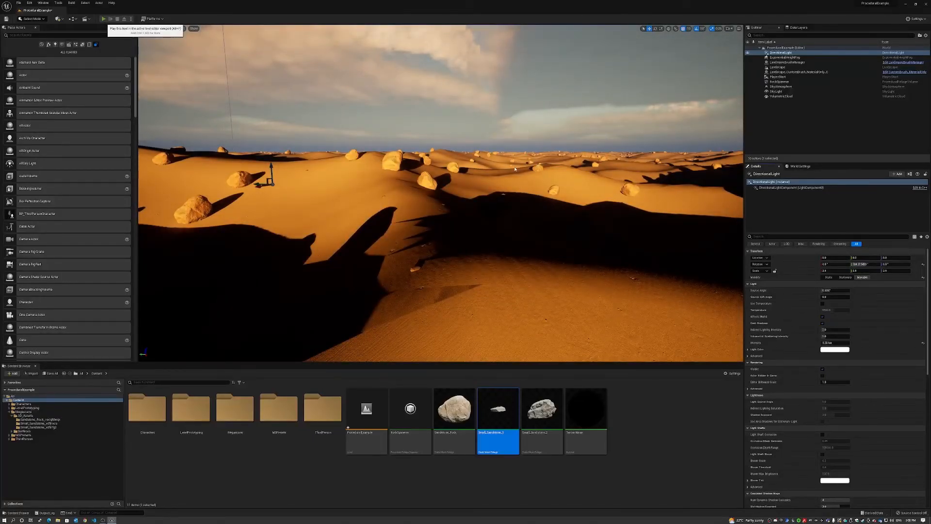
Play the level under the low sun and run and jump among the rocks to examine the lighting and shadows
key("alt+Tab")
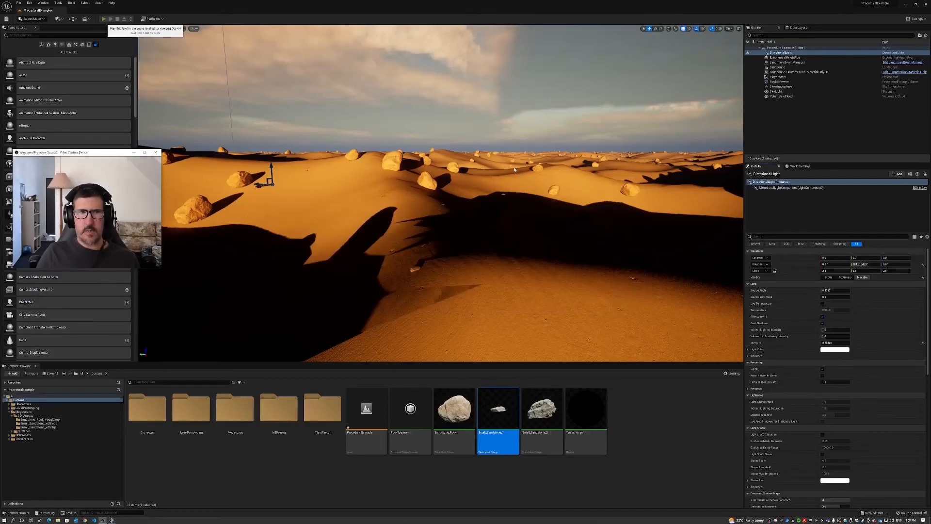
key("alt+p")
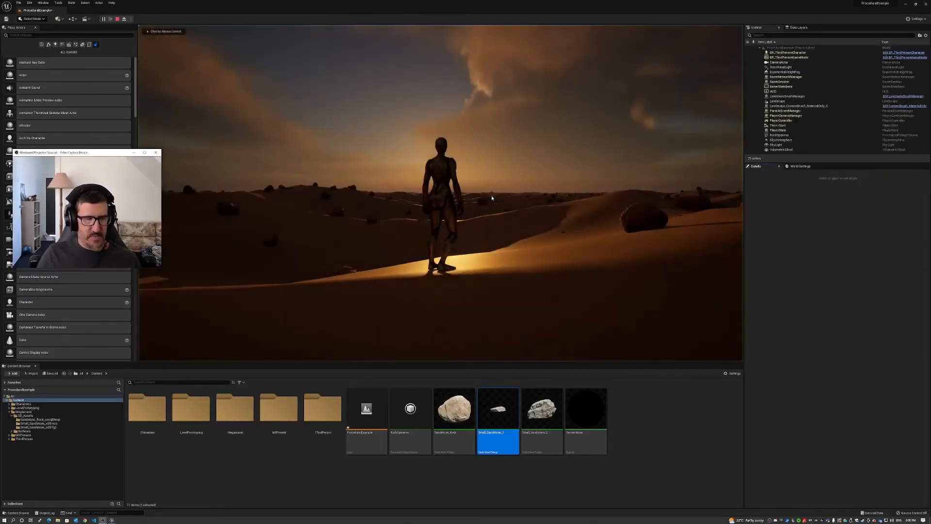
key("w")
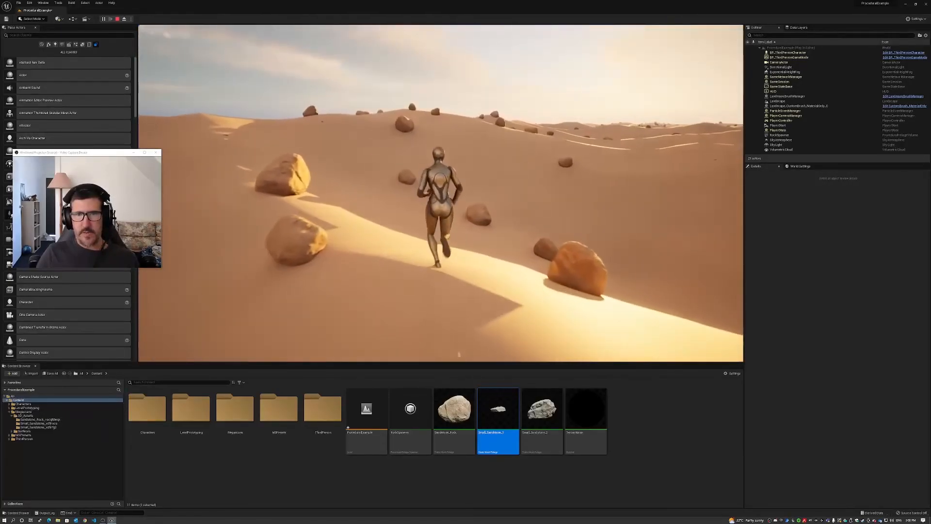
key("w")
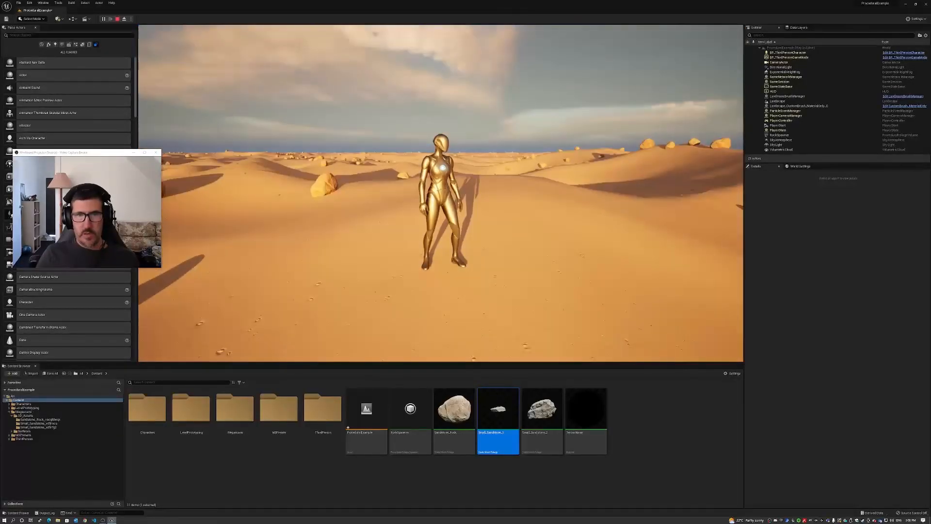
key("w")
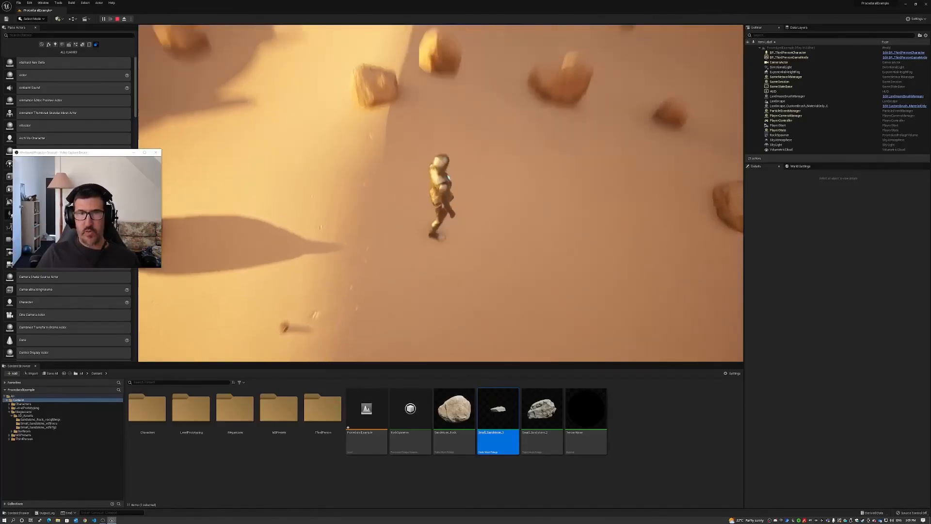
key("w")
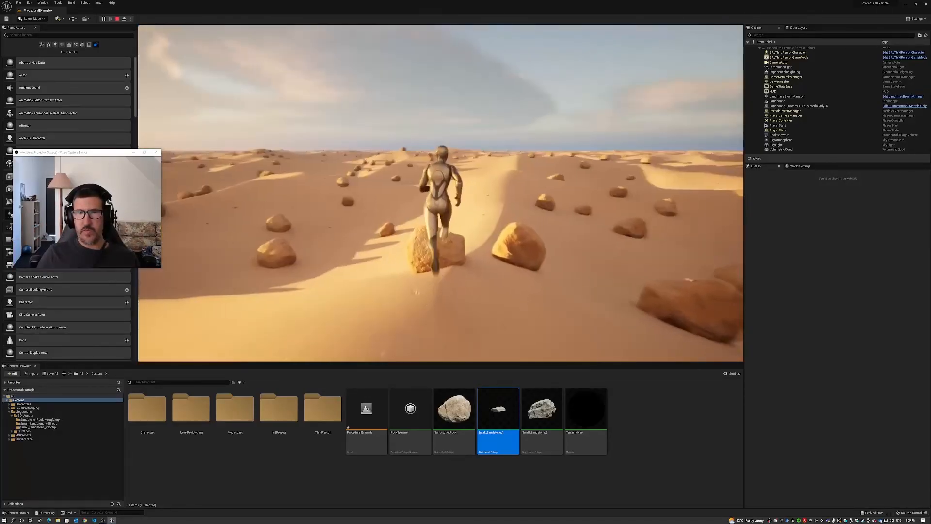
key("space")
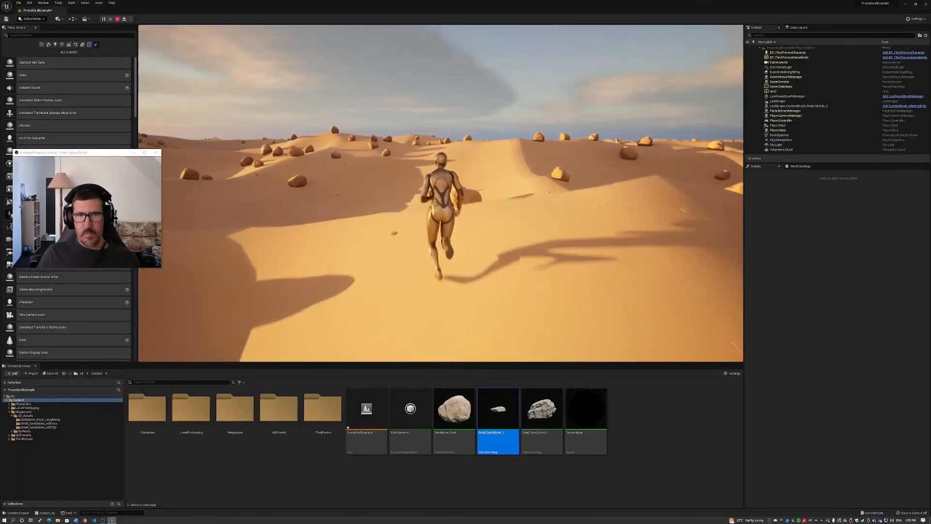
key("space")
key("d")
key("d")
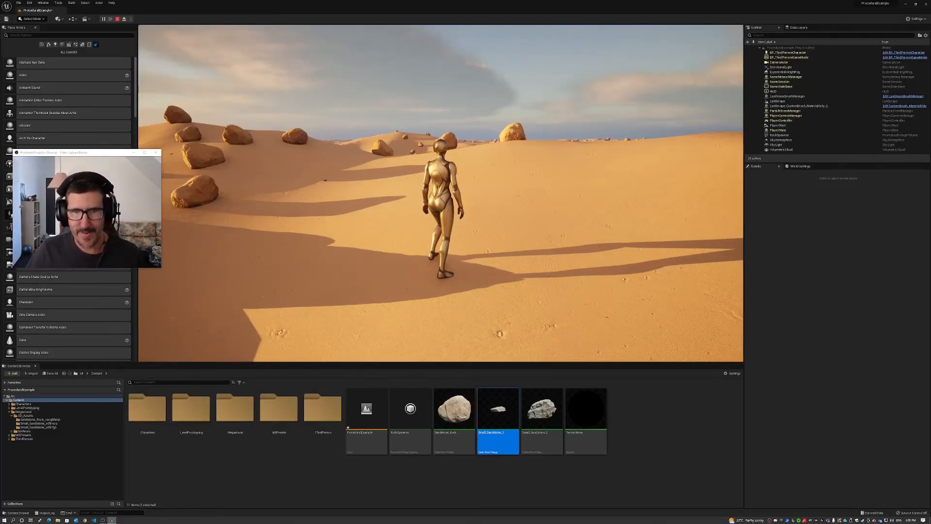
key("alt+Tab")
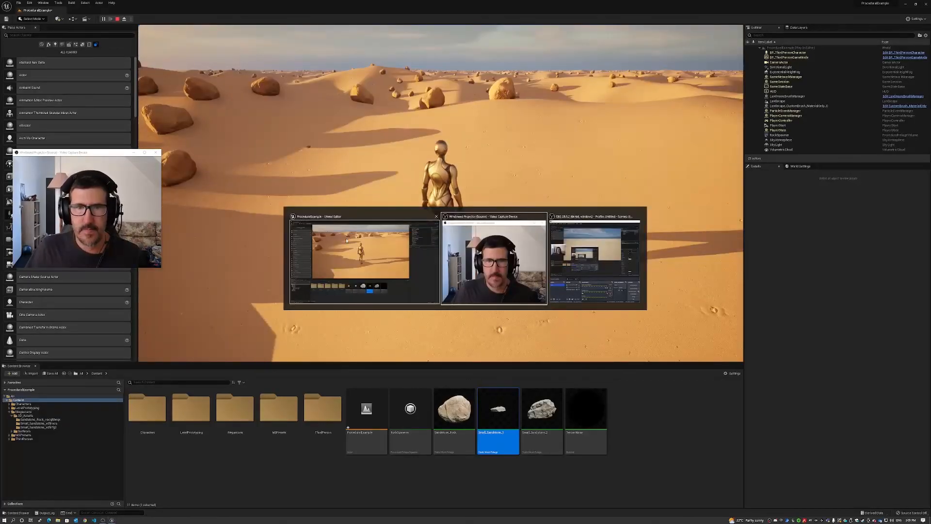
left_click(575, 267)
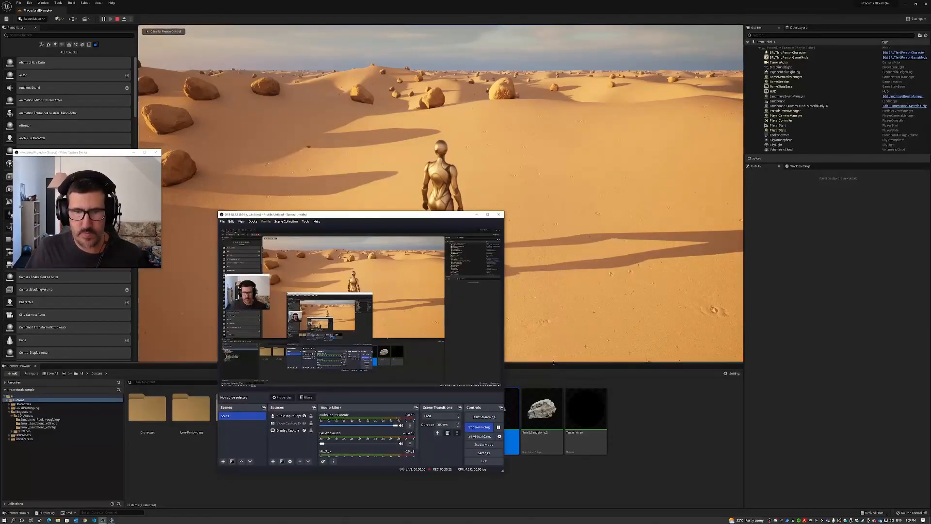